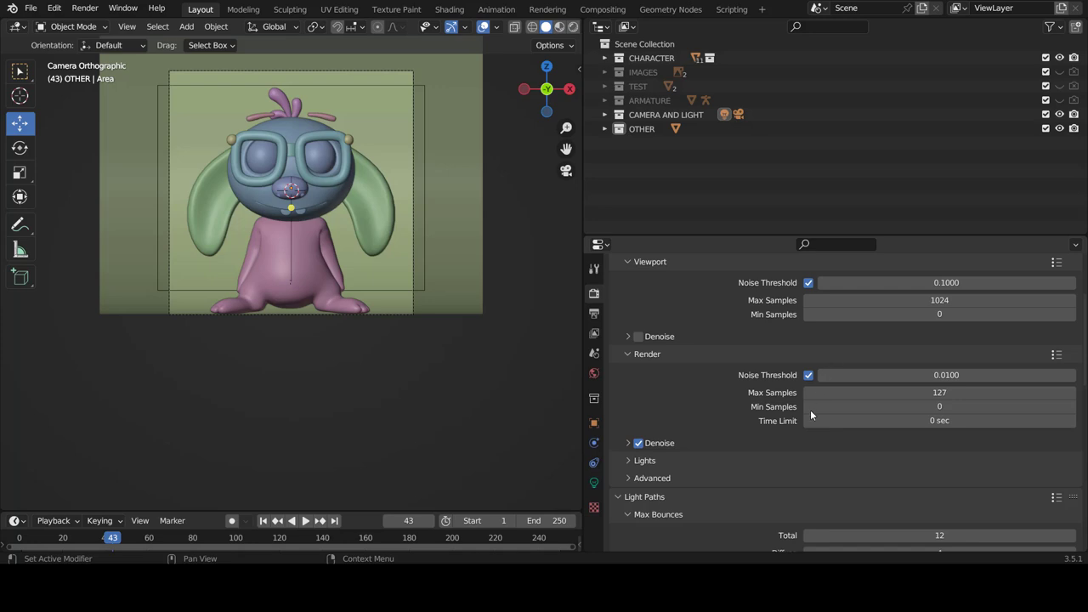
Step: Select the YEUX eye object and enter Edit Mode
middle_click_drag(376, 332, 311, 322)
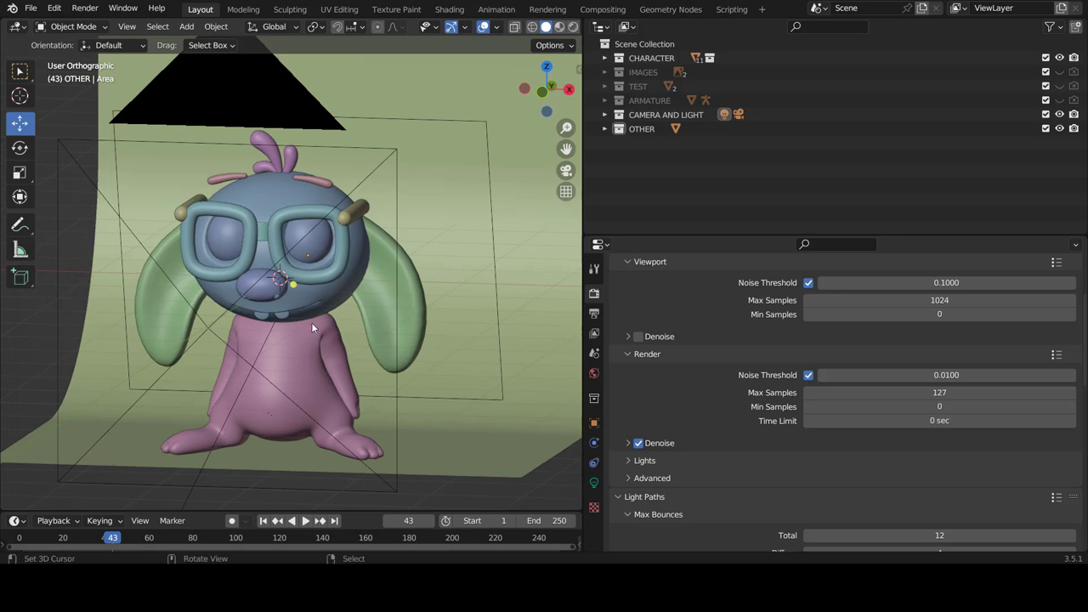
scroll(311, 322, "up", 3)
scroll(282, 275, "up", 3)
scroll(282, 275, "up", 1)
left_click(345, 210)
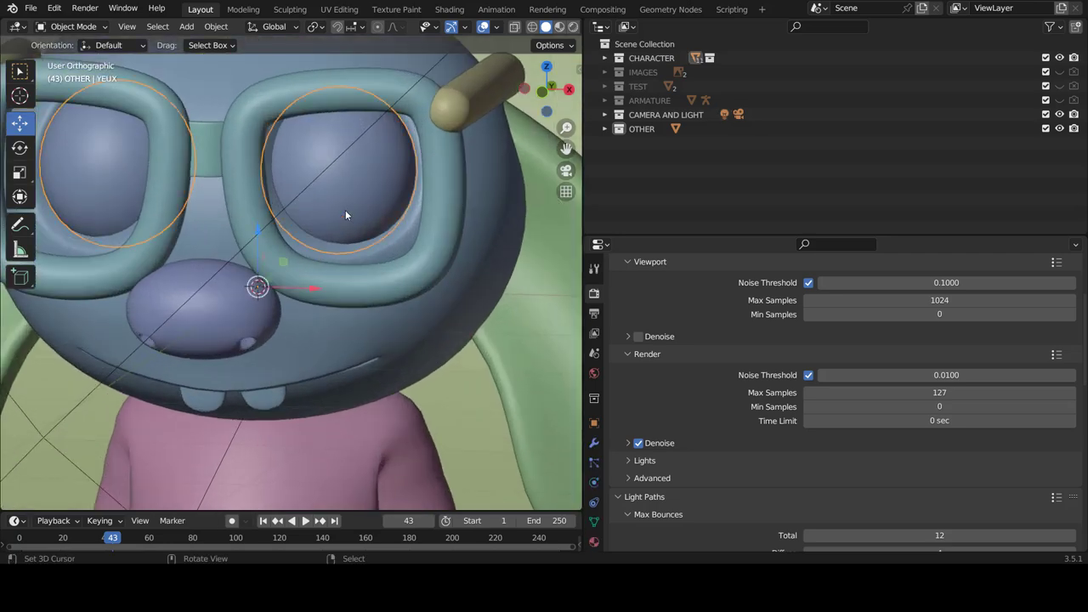
key("Tab")
key("Tab")
key("Tab")
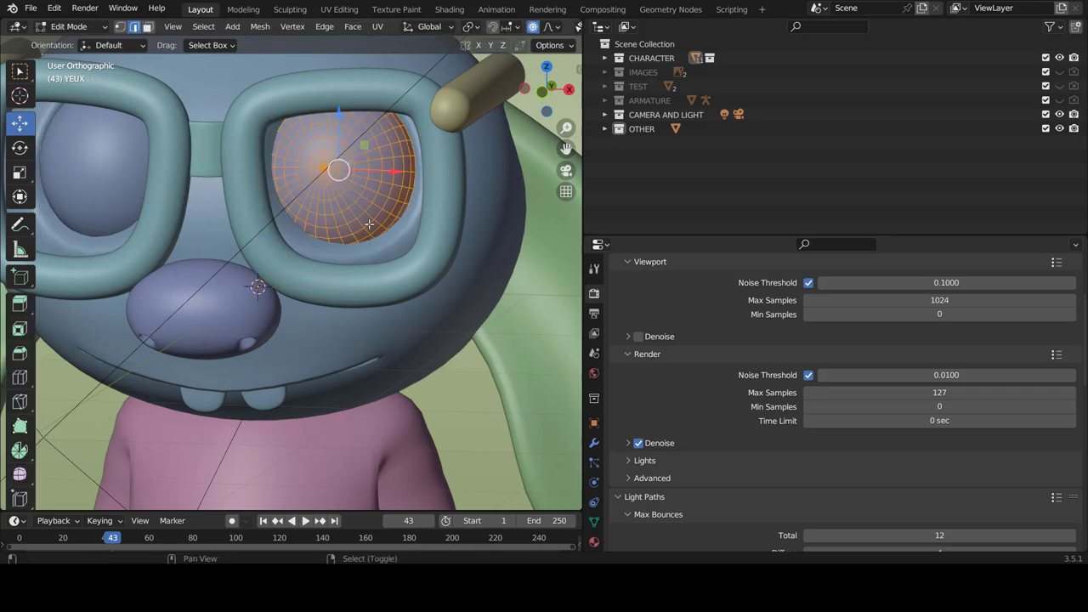
Step: Duplicate the iris faces of the eye mesh and move the copy down onto the eye
key("g")
right_click(360, 211)
middle_click_drag(360, 211, 224, 216)
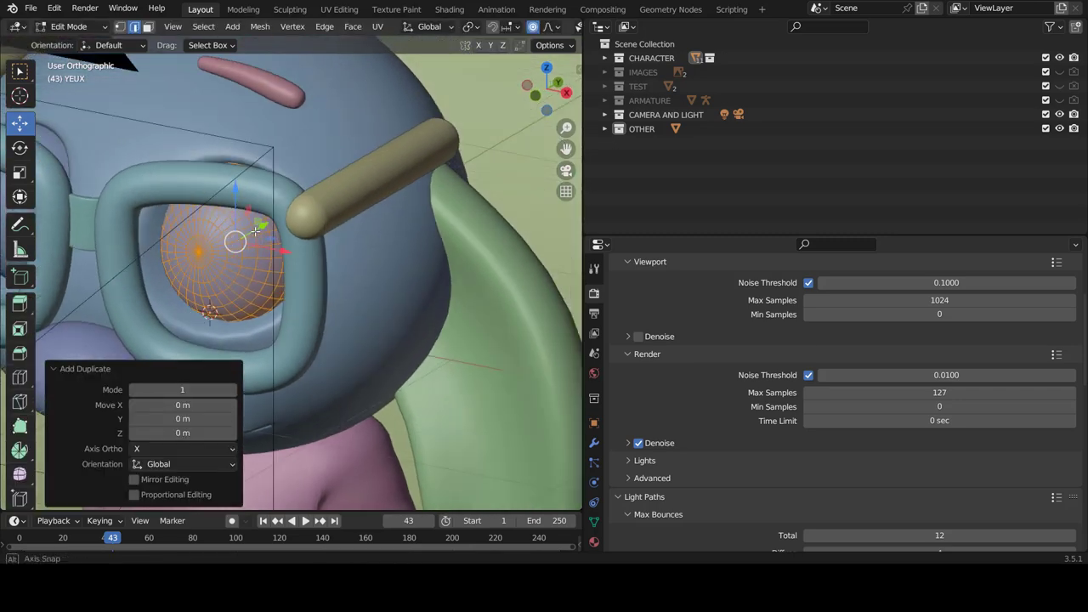
left_click_drag(314, 250, 258, 275)
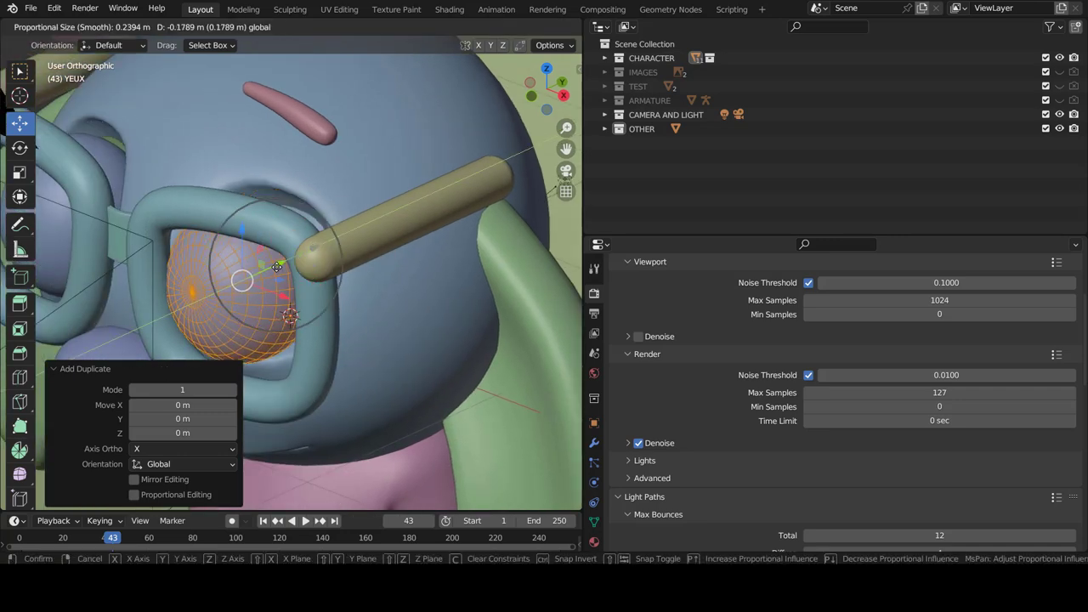
left_click(257, 276)
key("ctrl+z")
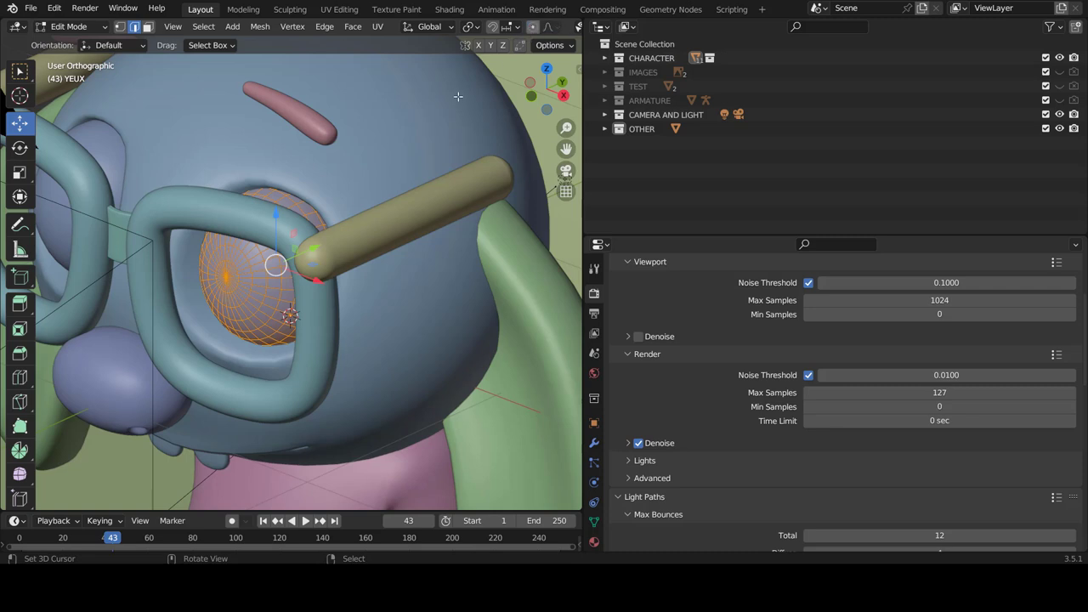
left_click_drag(313, 248, 277, 272)
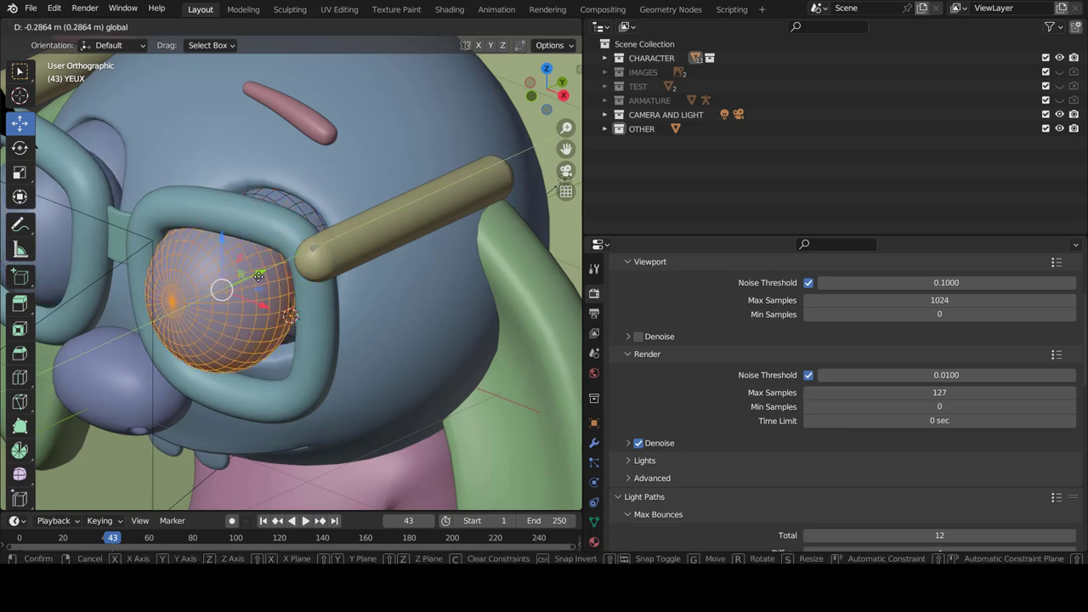
Step: Shrink the copy to about 0.397 and stretch it vertically into a small pupil
key("s")
left_click(245, 302)
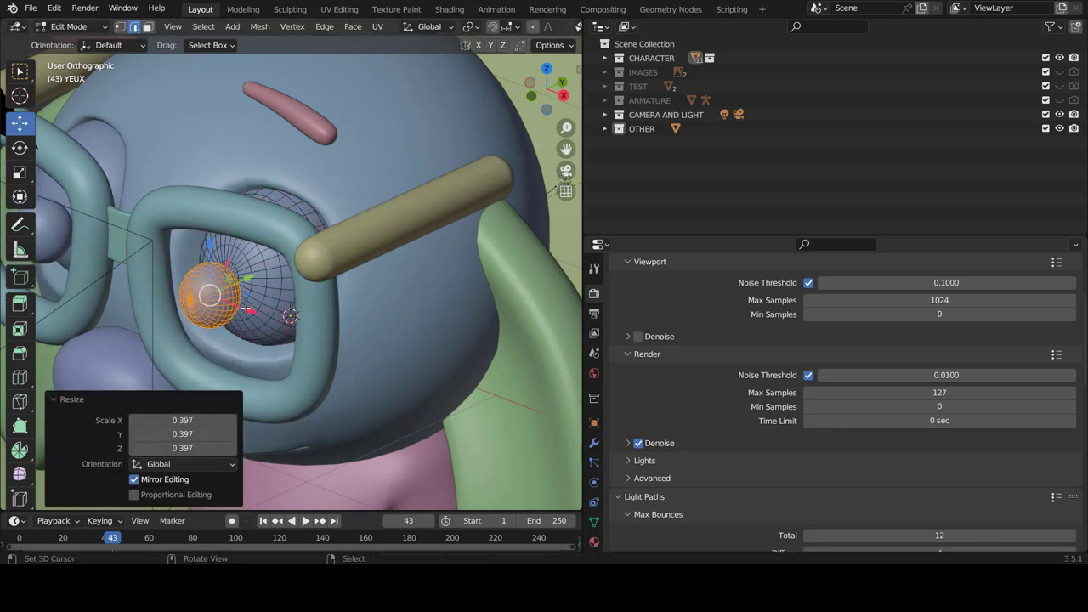
key("KP_1")
middle_click_drag(331, 284, 241, 336, "shift")
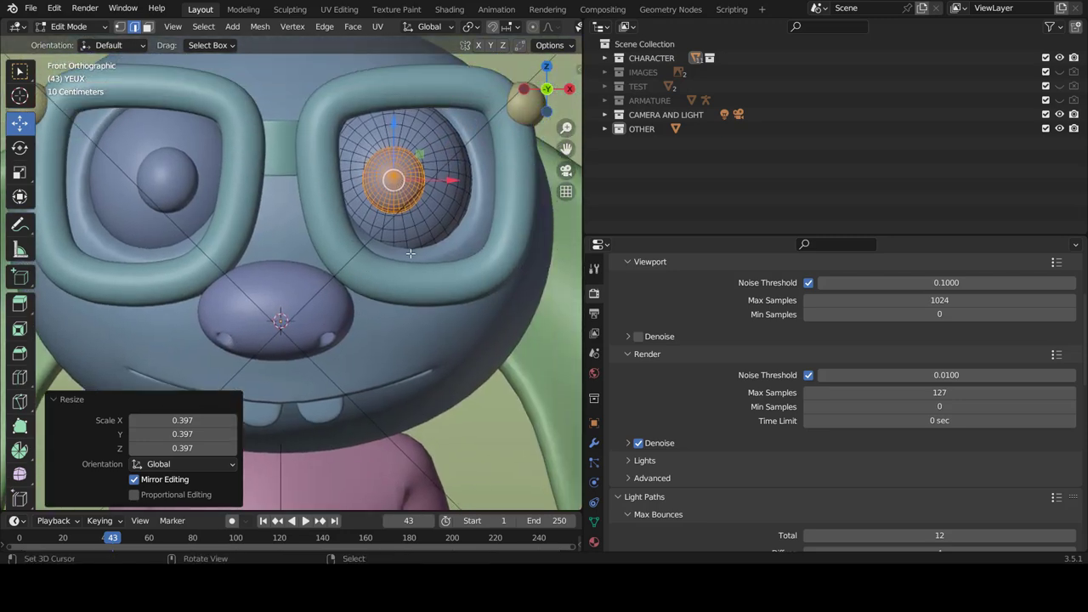
key("s")
key("z")
left_click(396, 285)
key("s")
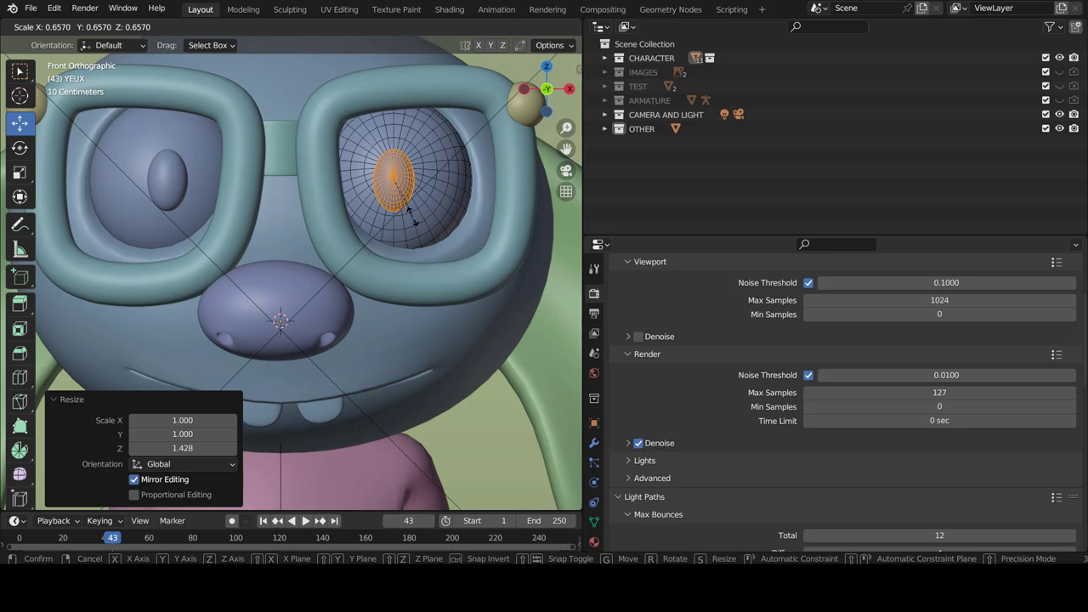
left_click(413, 216)
Step: Move the pupil lower left, stretch it 1.28 along Z and shift it slightly along X
key("g")
left_click(356, 251)
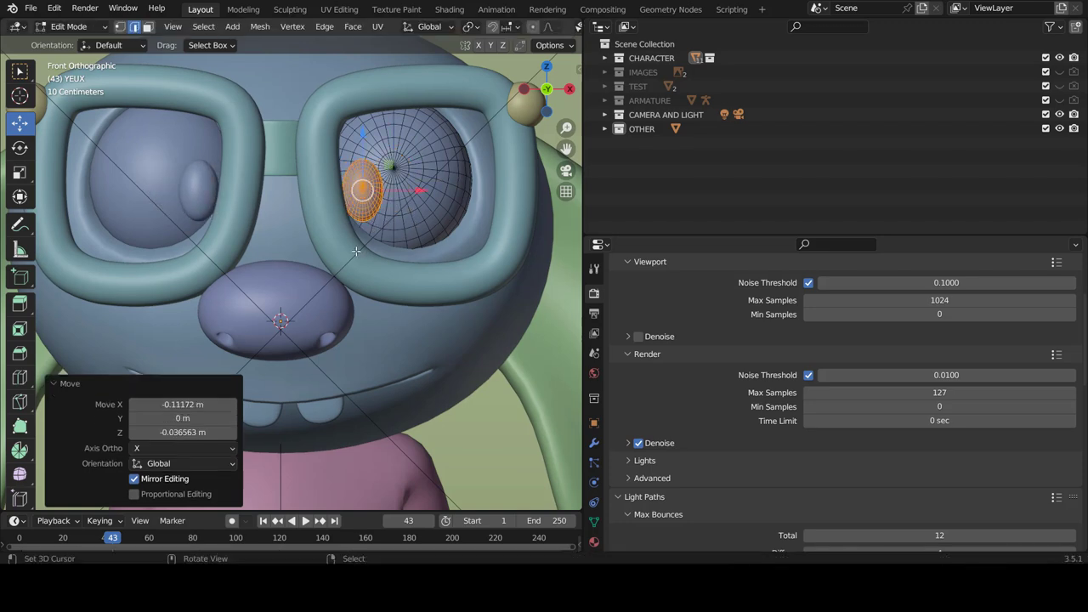
key("s")
key("z")
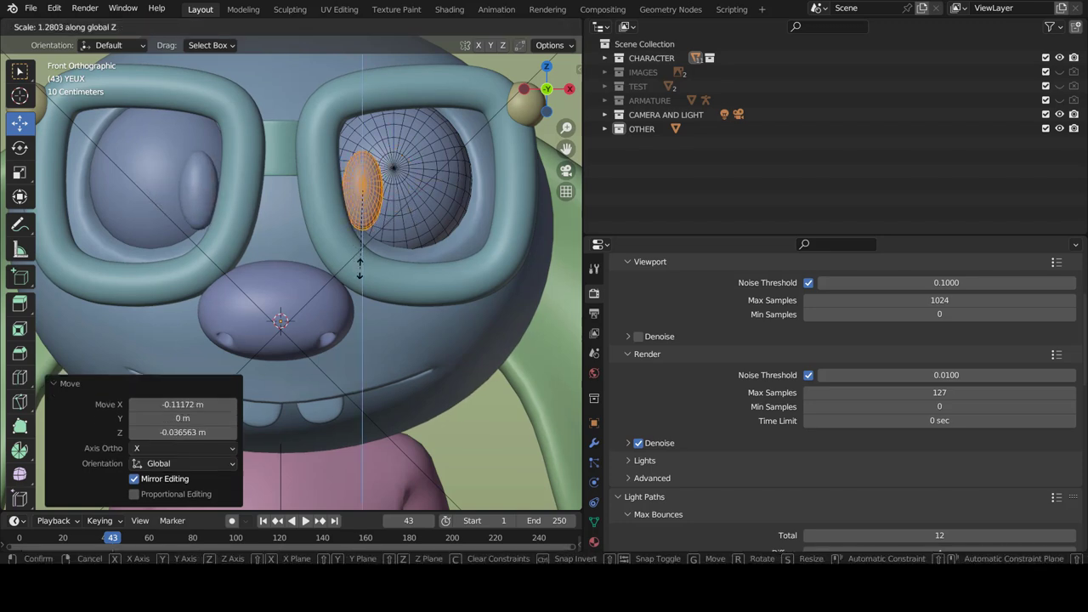
left_click(360, 266)
key("g")
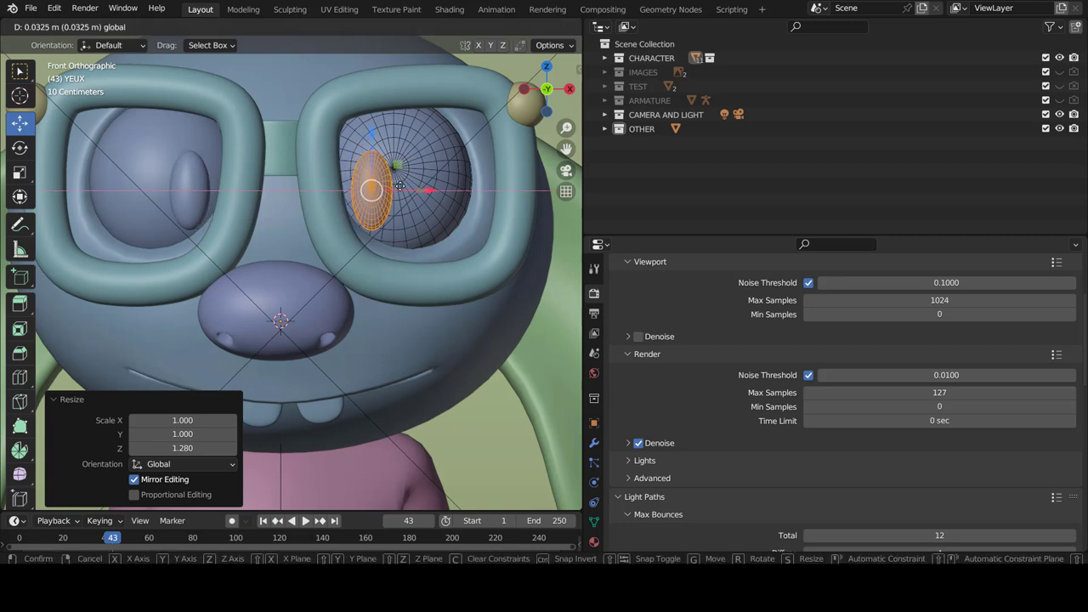
key("x")
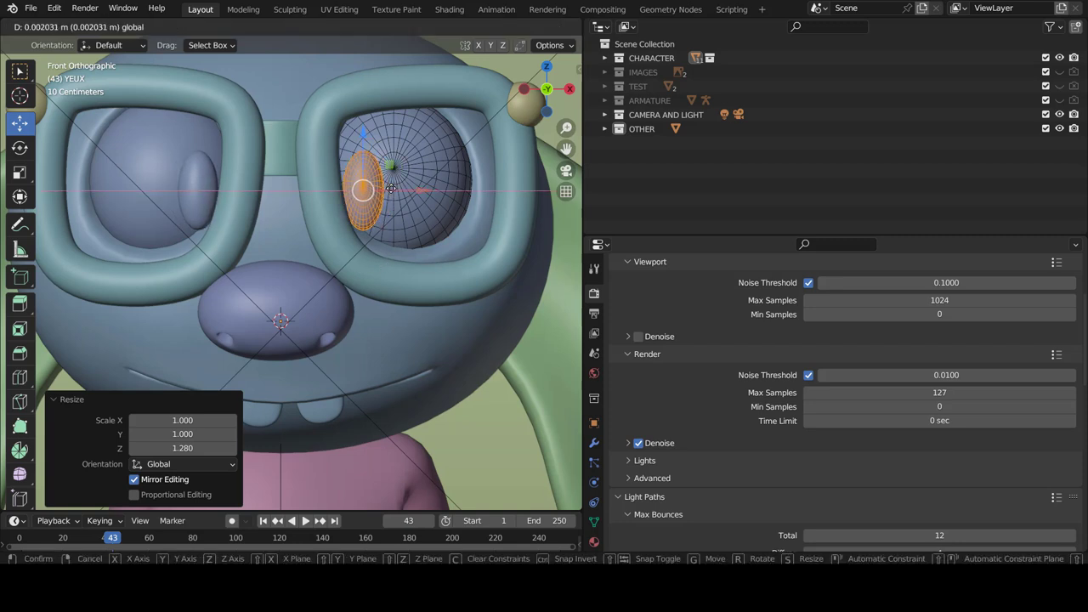
left_click(386, 186)
Step: Tilt the pupil by −9.23°, set it onto the eyeball and return to Object Mode
key("r")
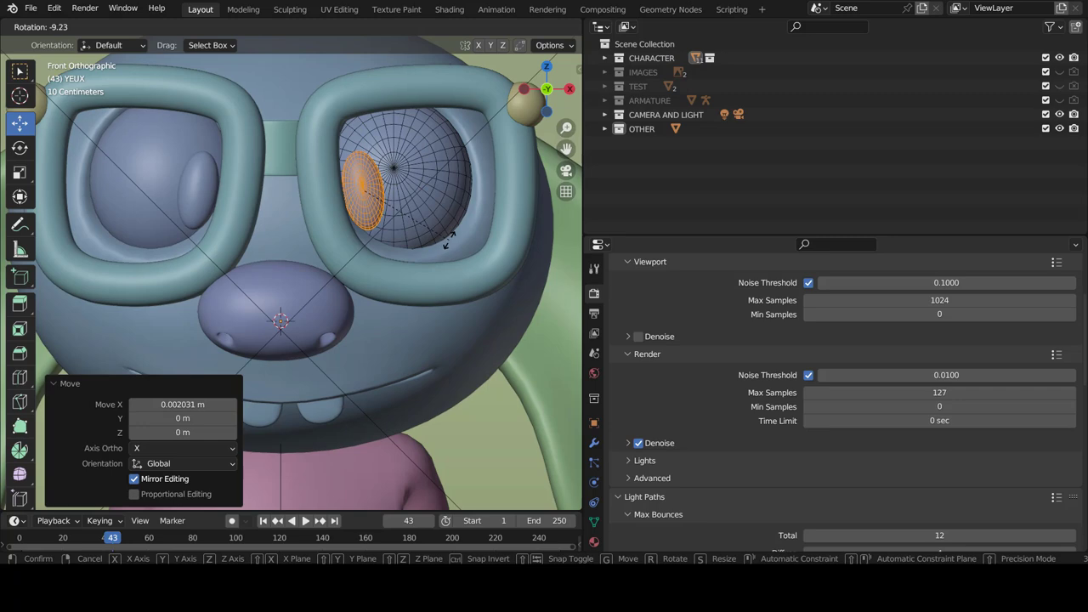
left_click(448, 242)
middle_click_drag(448, 242, 146, 270)
mouse_move(146, 270)
left_mouse_down()
mouse_move(173, 258)
mouse_move(163, 208)
left_mouse_up()
key("KP_1")
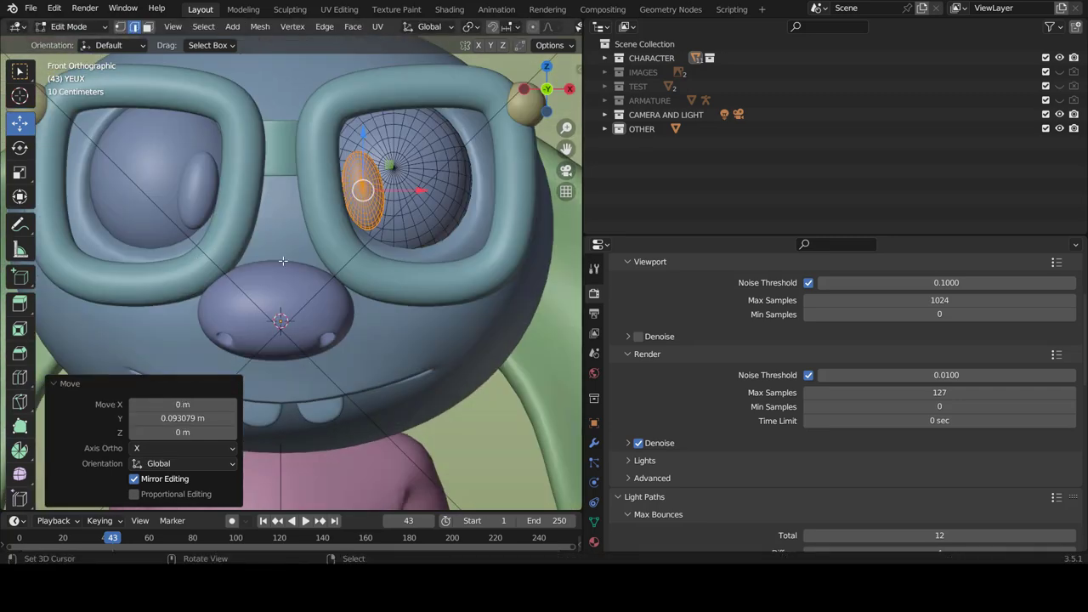
key("Tab")
scroll(349, 251, "down", 4)
scroll(344, 289, "down", 4)
scroll(338, 310, "up", 4)
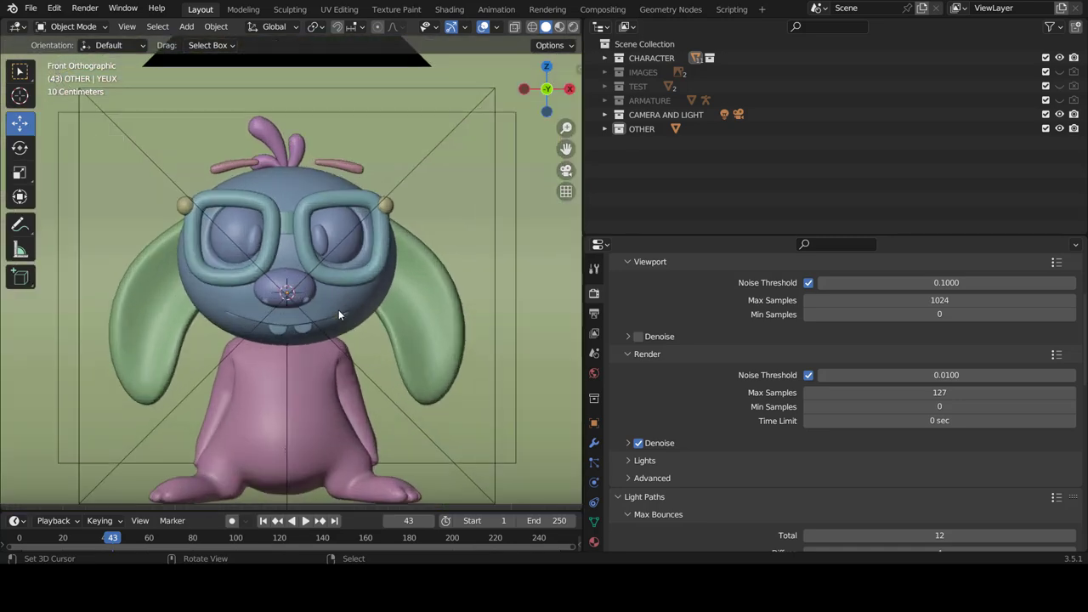
scroll(339, 313, "up", 5)
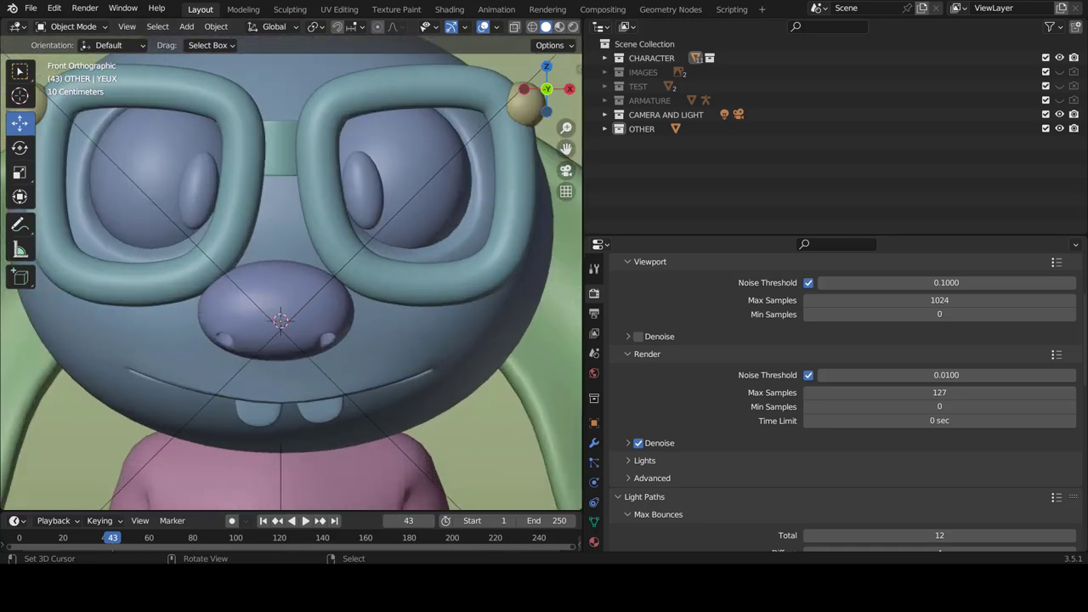
left_click(451, 9)
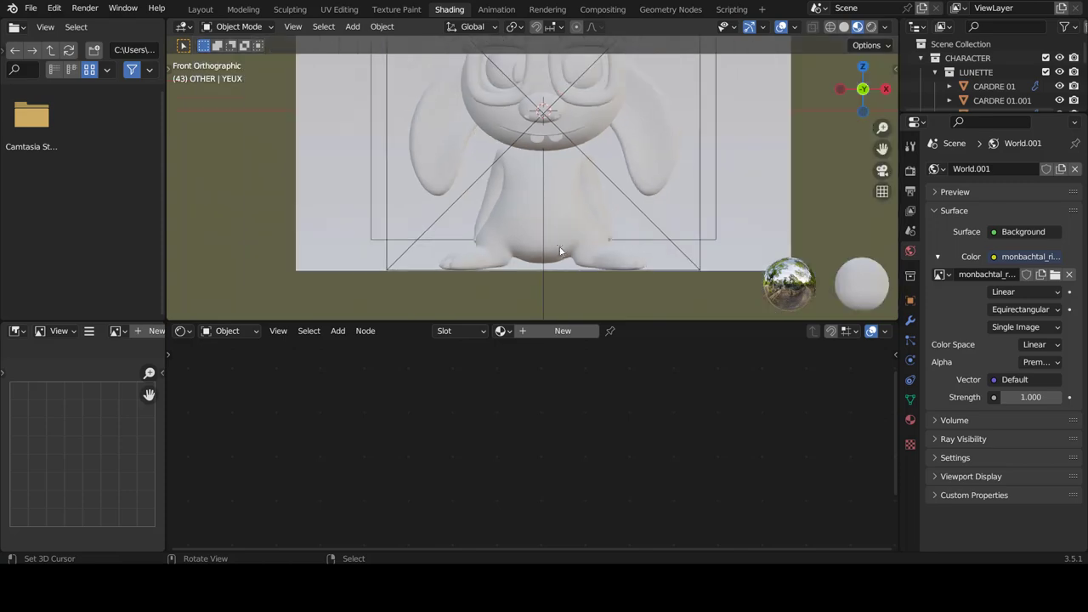
left_click(872, 27)
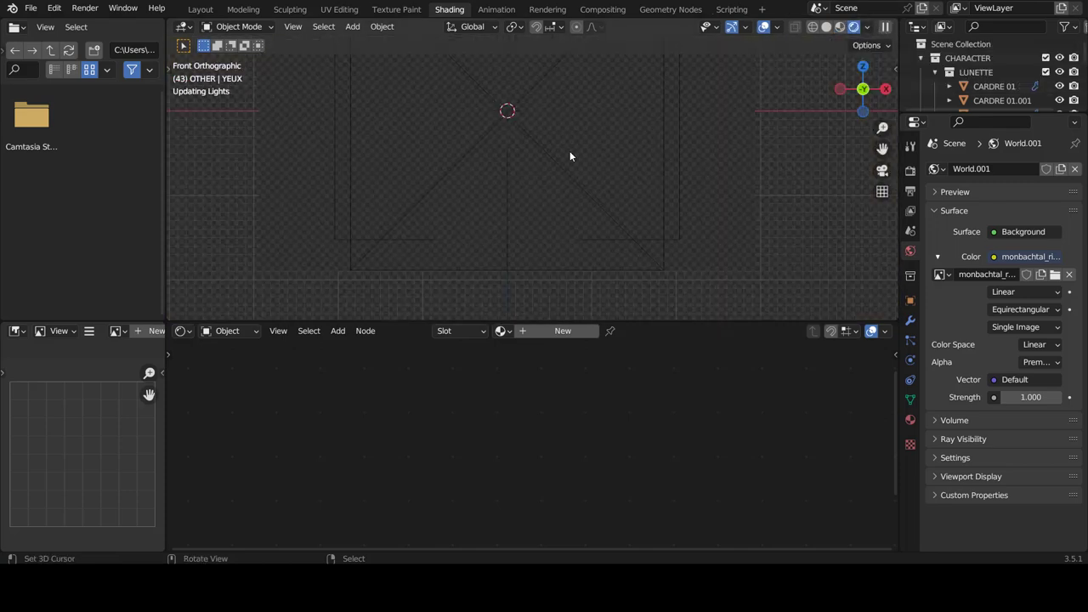
scroll(584, 174, "down", 2)
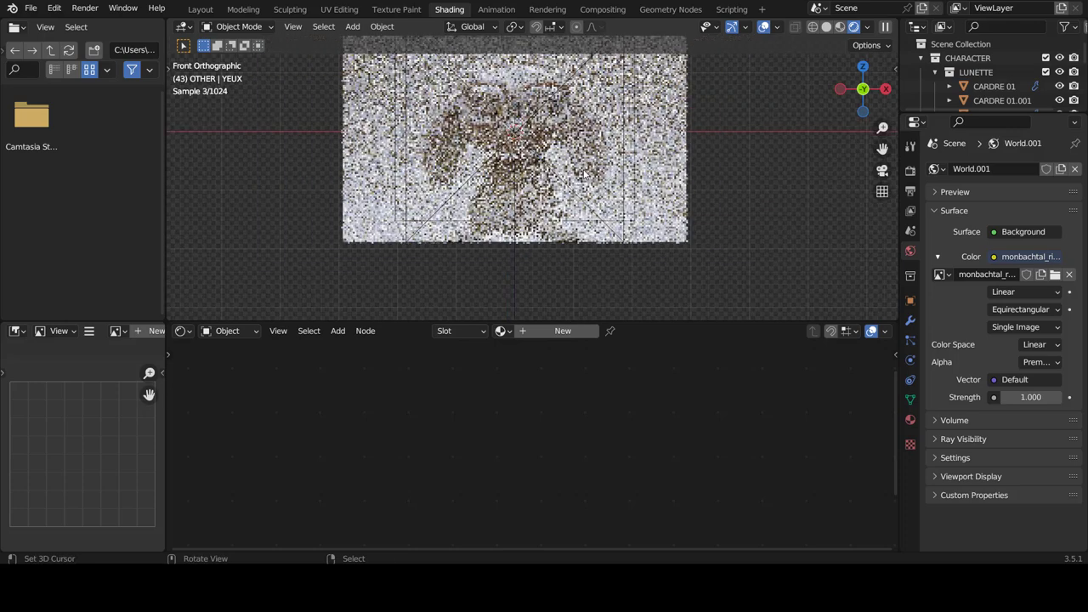
middle_click_drag(584, 175, 475, 255)
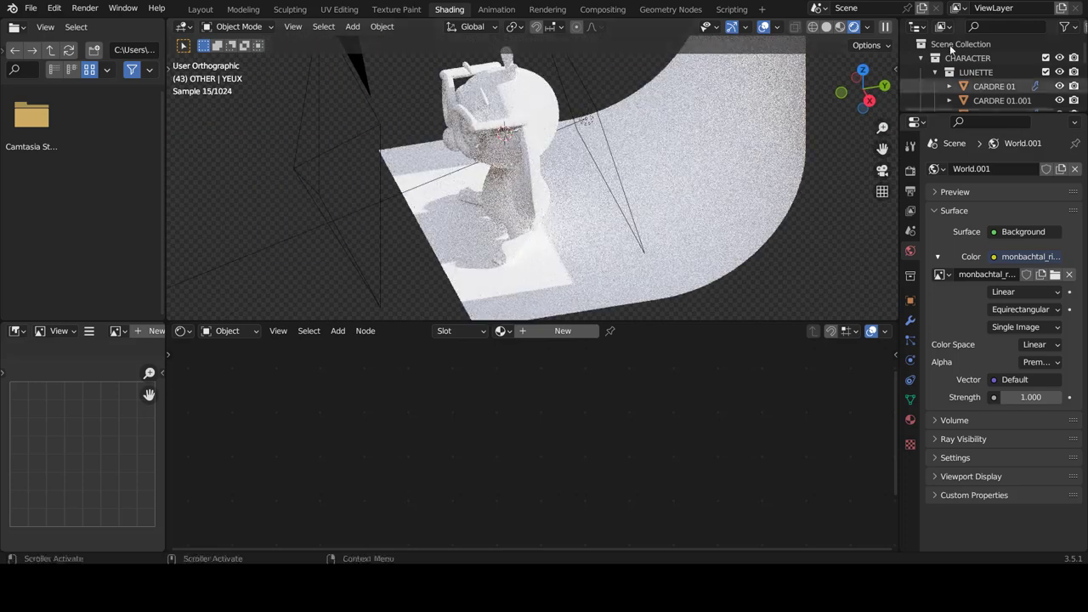
left_click_drag(951, 115, 947, 277)
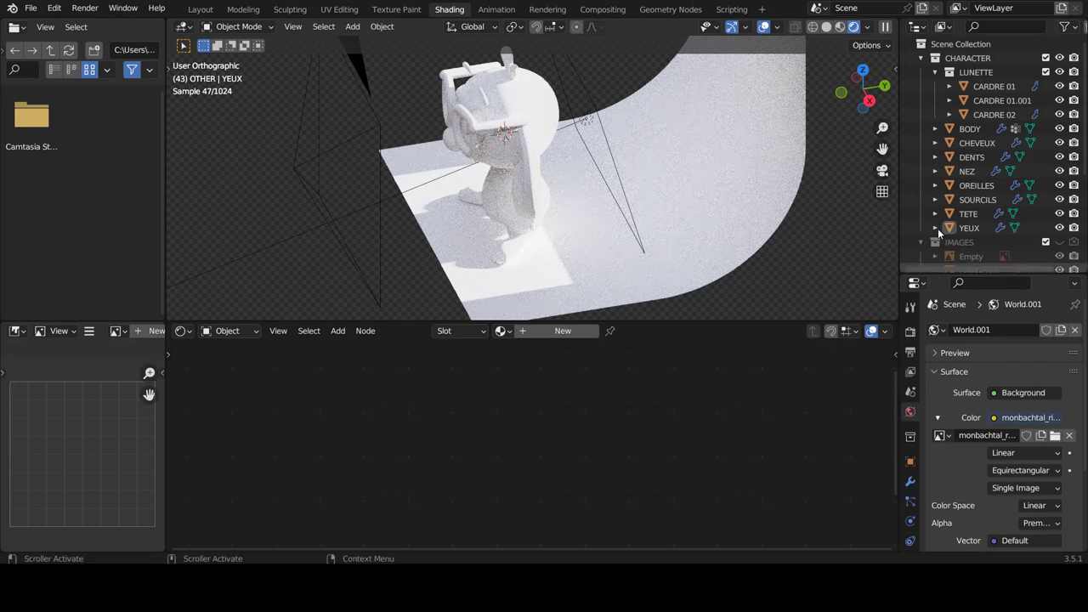
left_click(935, 72)
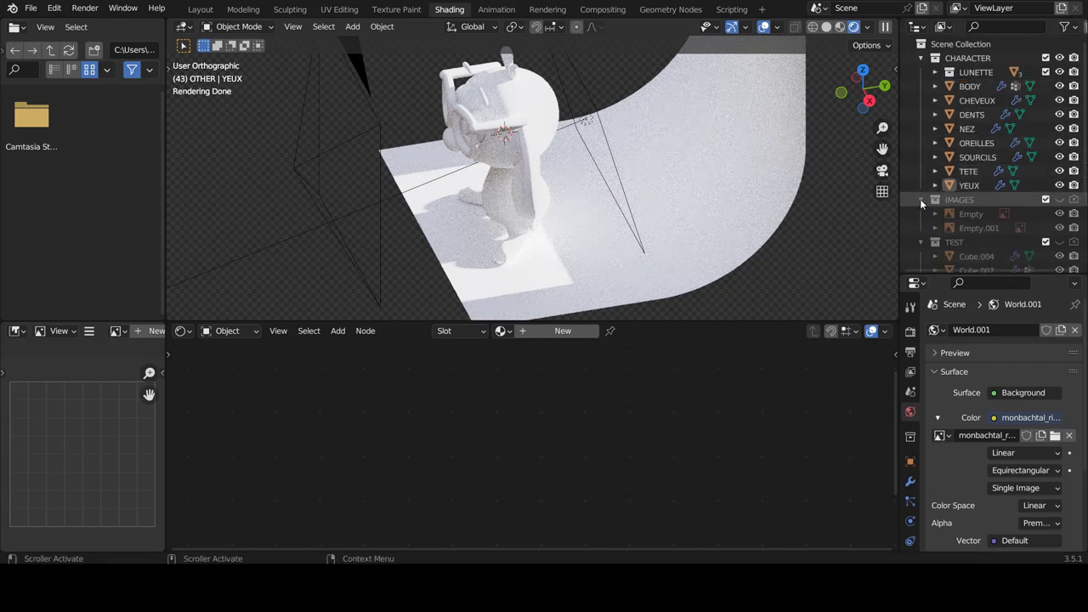
left_click(921, 200)
left_click(201, 10)
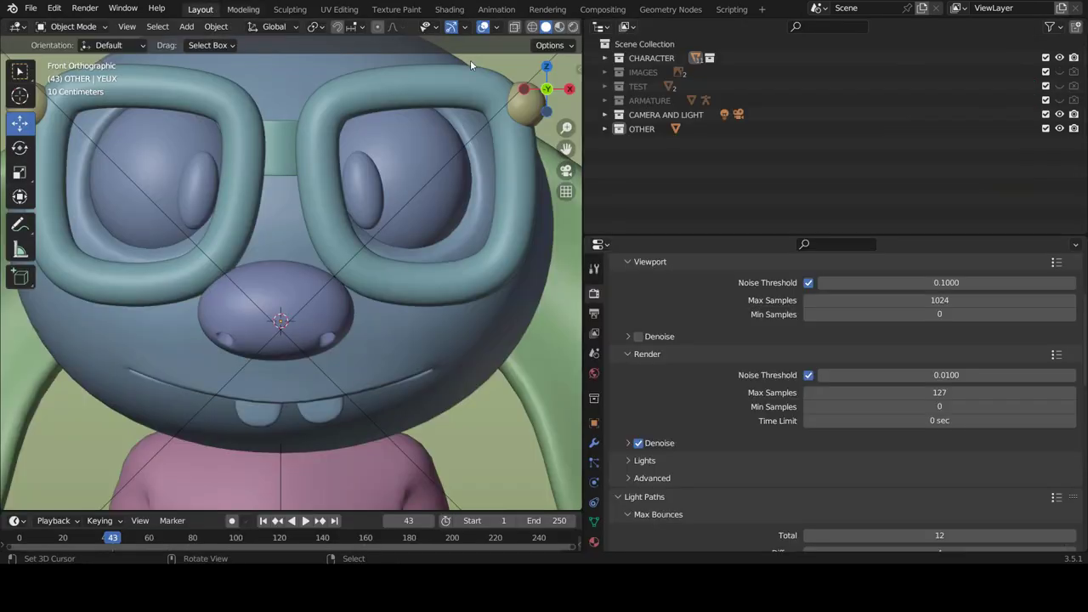
Step: Hide the CAMERA AND LIGHT and OTHER collections so the backdrop plane disappears
left_click(1059, 115)
scroll(400, 248, "down", 2)
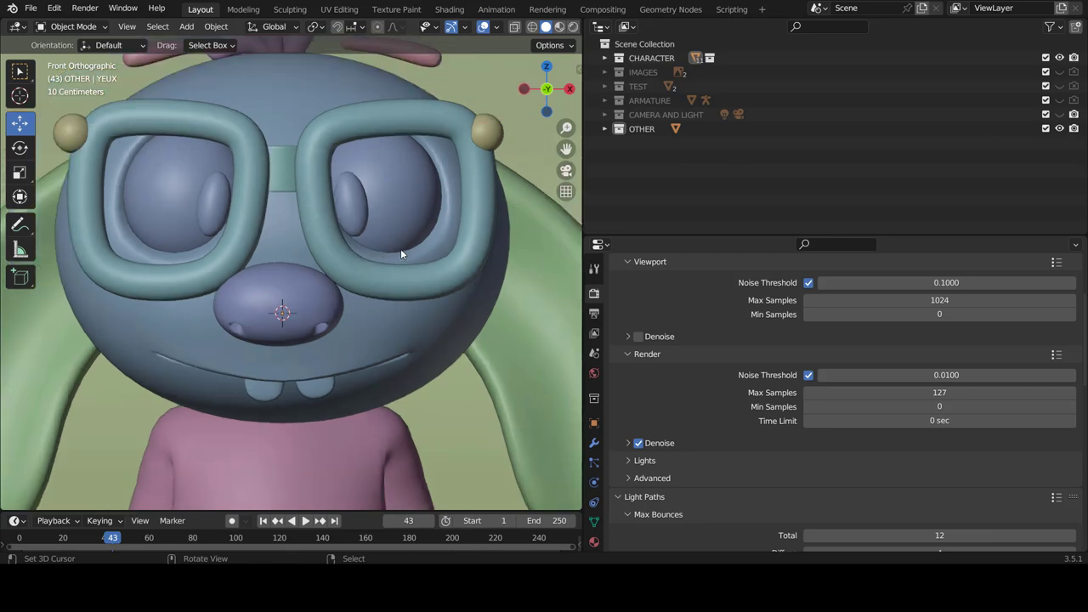
scroll(423, 240, "down", 5)
mouse_move(422, 238)
middle_mouse_down()
mouse_move(379, 284)
mouse_move(417, 256)
middle_mouse_up()
left_click(417, 256)
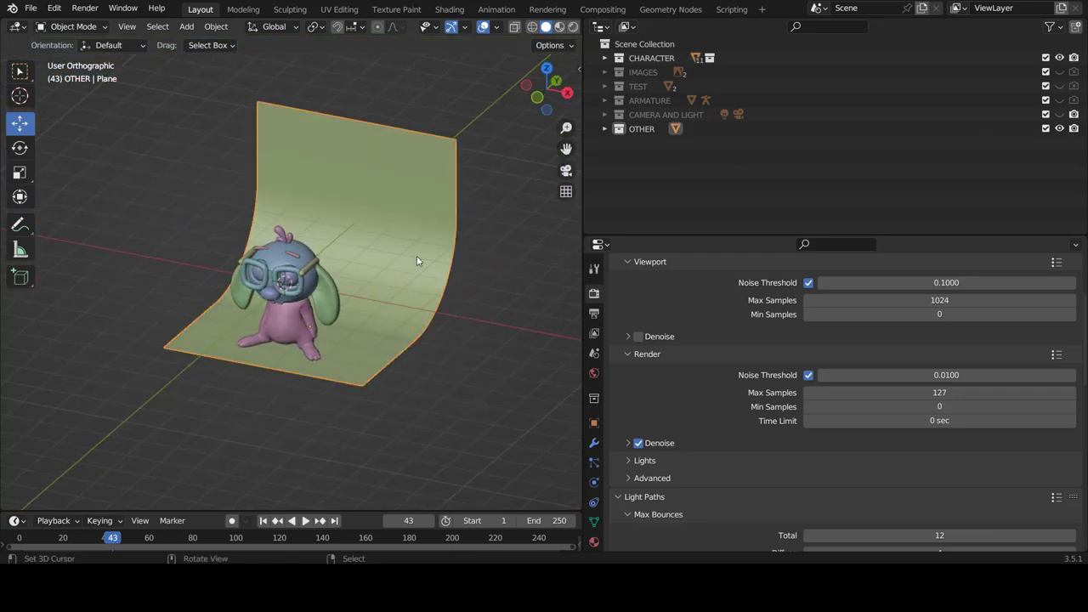
left_click(1059, 129)
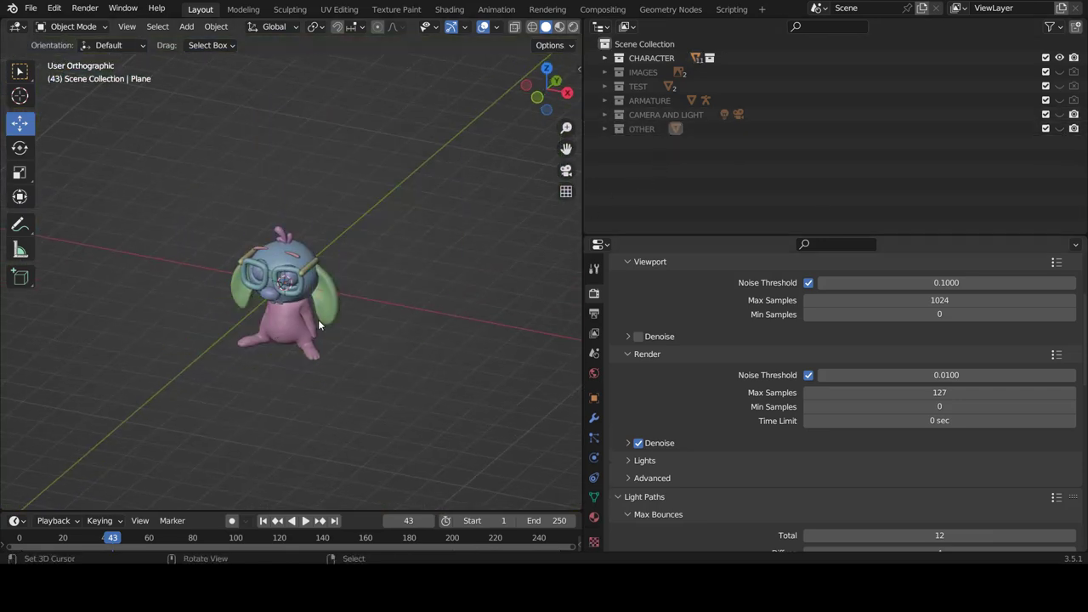
middle_click_drag(318, 319, 374, 302)
scroll(374, 302, "up", 3)
scroll(374, 302, "up", 2)
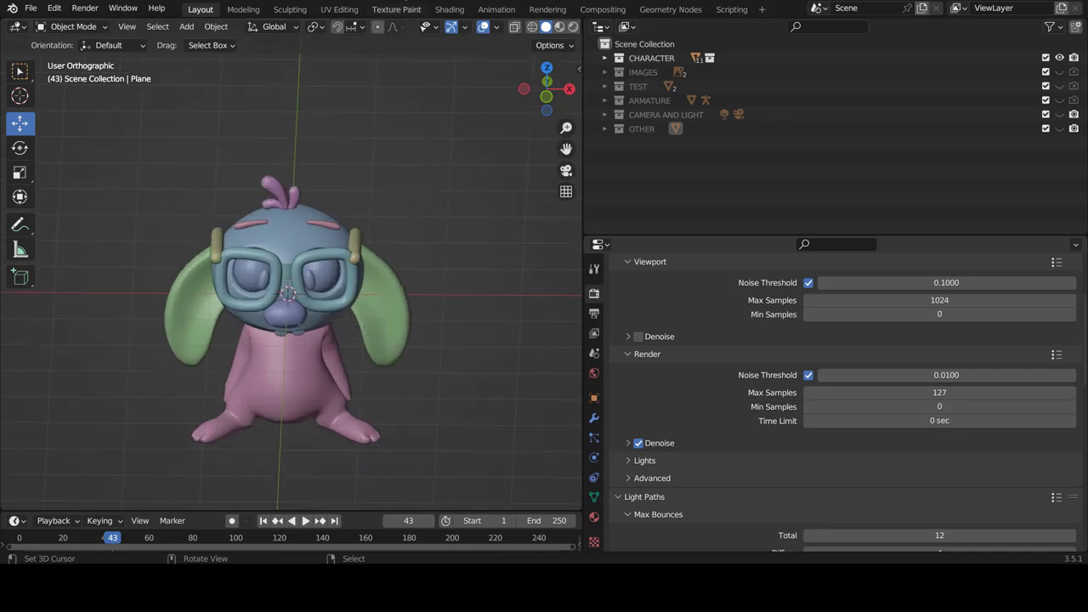
Step: In the Shading workspace, add a new Material with Principled BSDF to BODY
left_click(447, 9)
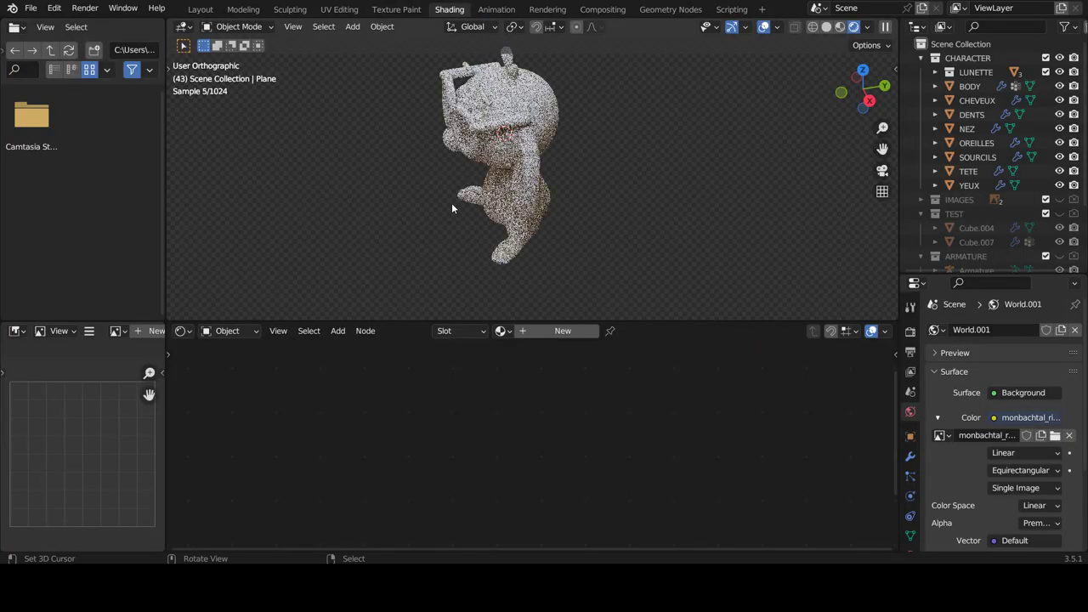
mouse_move(451, 206)
middle_mouse_down()
mouse_move(599, 187)
mouse_move(593, 158)
mouse_move(545, 174)
mouse_move(665, 165)
mouse_move(555, 170)
mouse_move(549, 193)
middle_mouse_up()
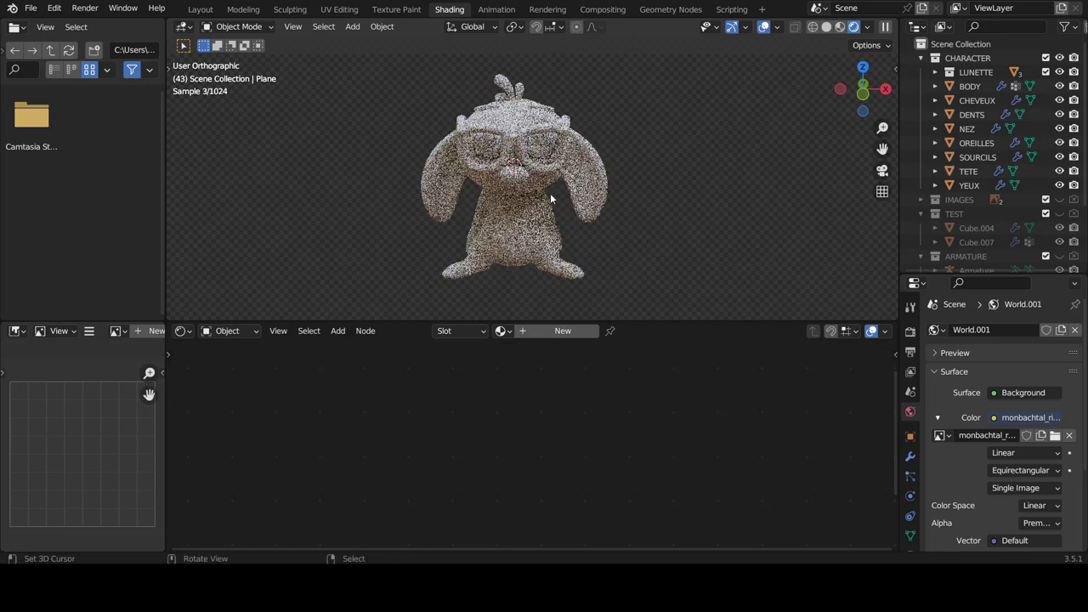
scroll(544, 204, "up", 2)
left_click(513, 248)
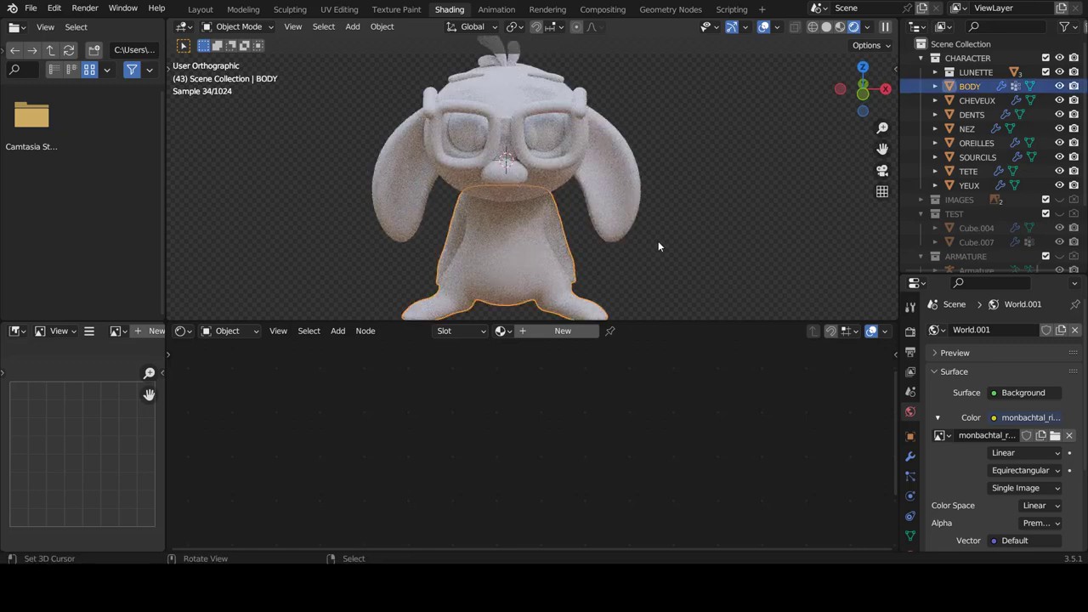
middle_click_drag(704, 236, 741, 220)
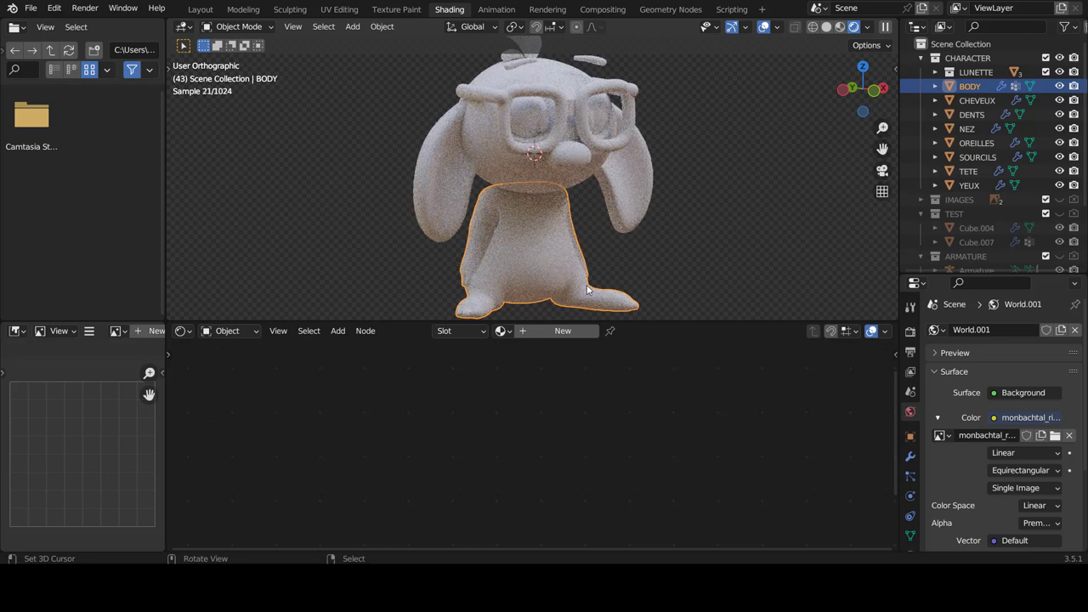
left_click(558, 333)
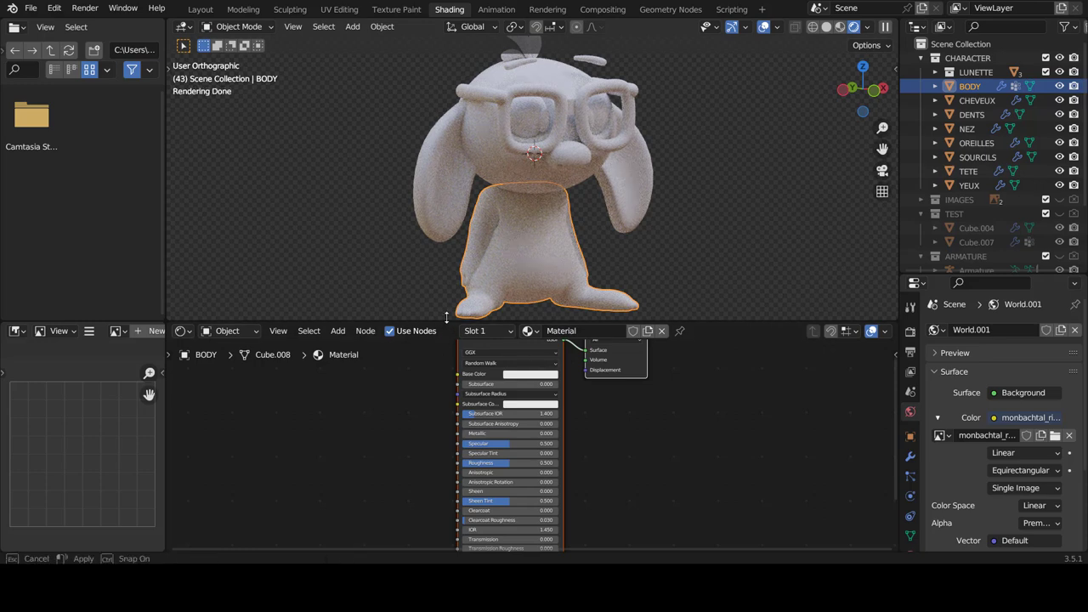
mouse_move(445, 323)
left_mouse_down()
mouse_move(428, 282)
mouse_move(435, 269)
left_mouse_up()
scroll(439, 365, "up", 2)
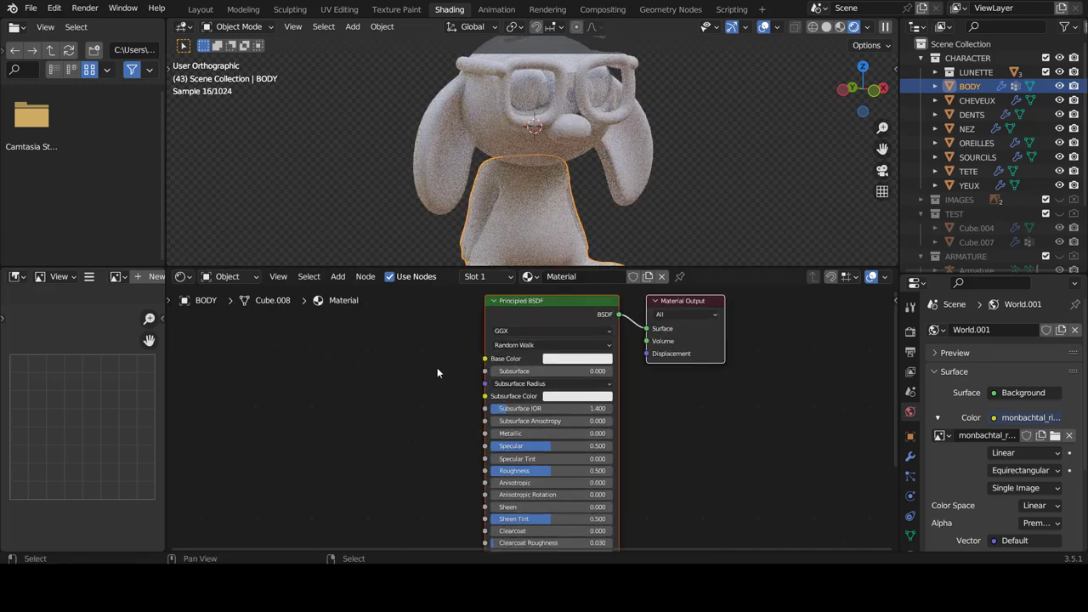
Step: Add an Ambient Occlusion node and link its Color to the Principled BSDF Base Color
middle_click_drag(396, 420, 406, 413)
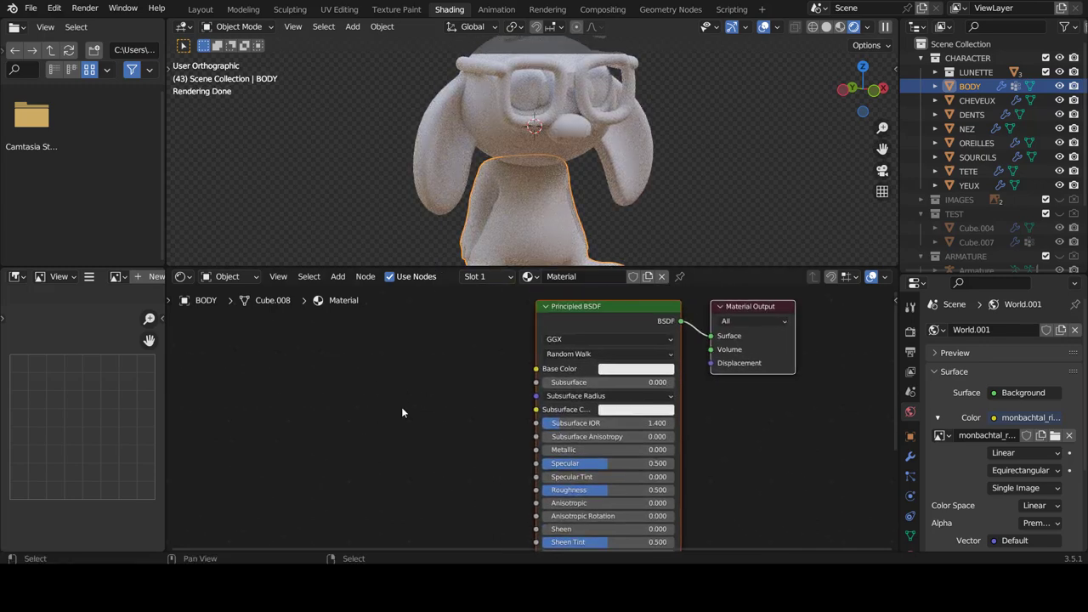
left_click(337, 277)
mouse_move(358, 314)
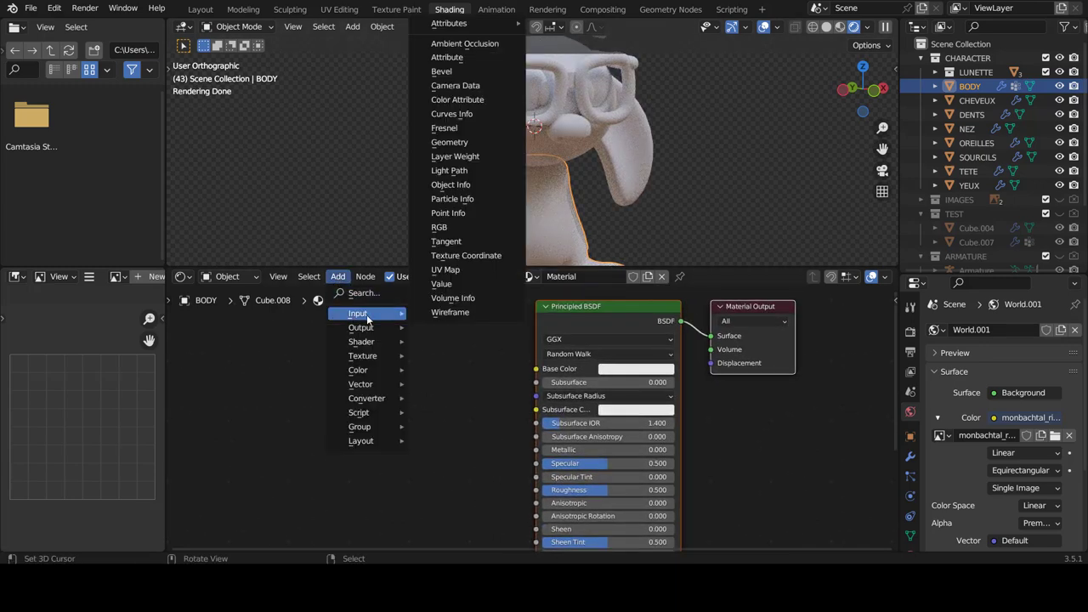
left_click(472, 44)
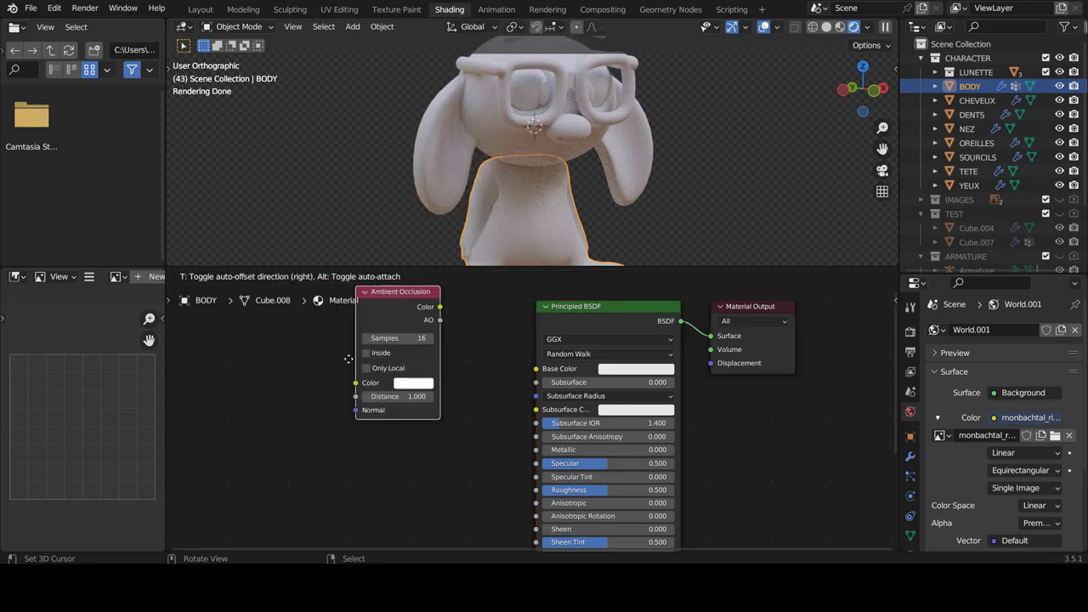
left_click(408, 374)
left_click(436, 387)
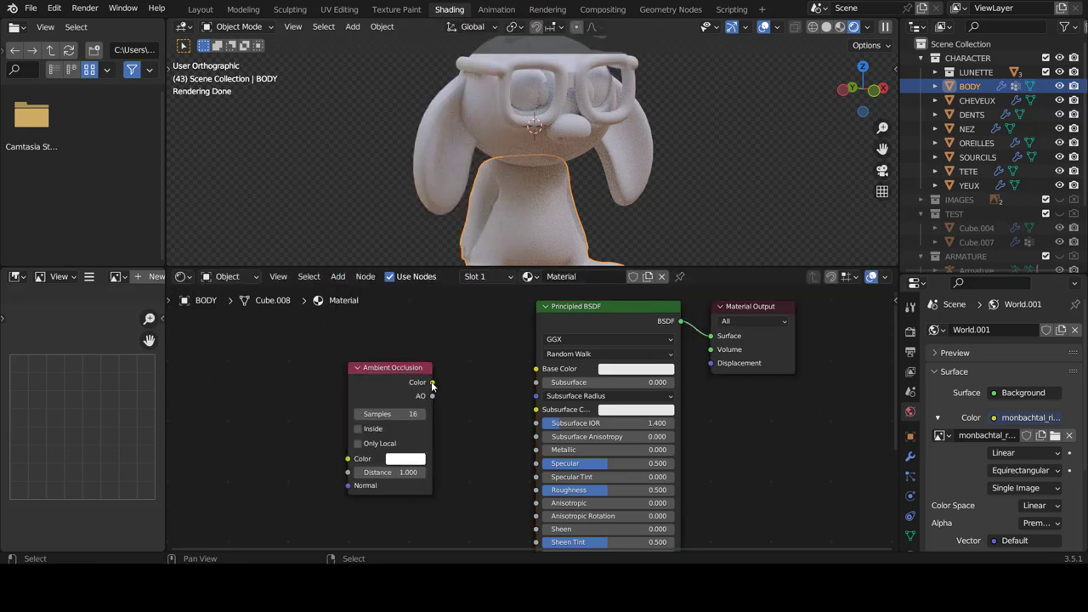
left_click_drag(432, 383, 537, 370)
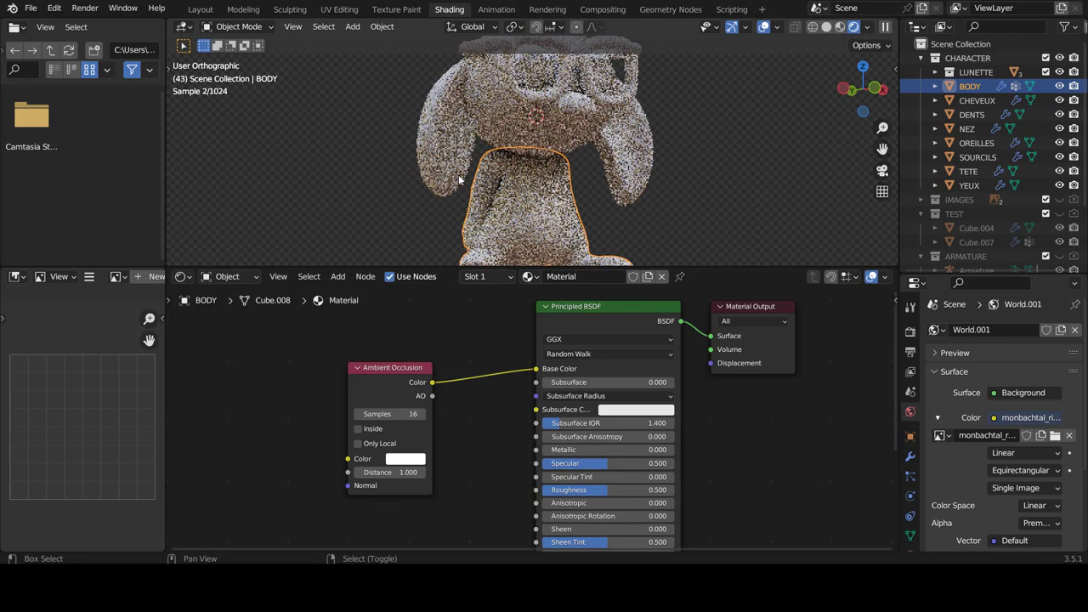
Step: Move the Ambient Occlusion node further left of the Principled BSDF
scroll(459, 180, "up", 2)
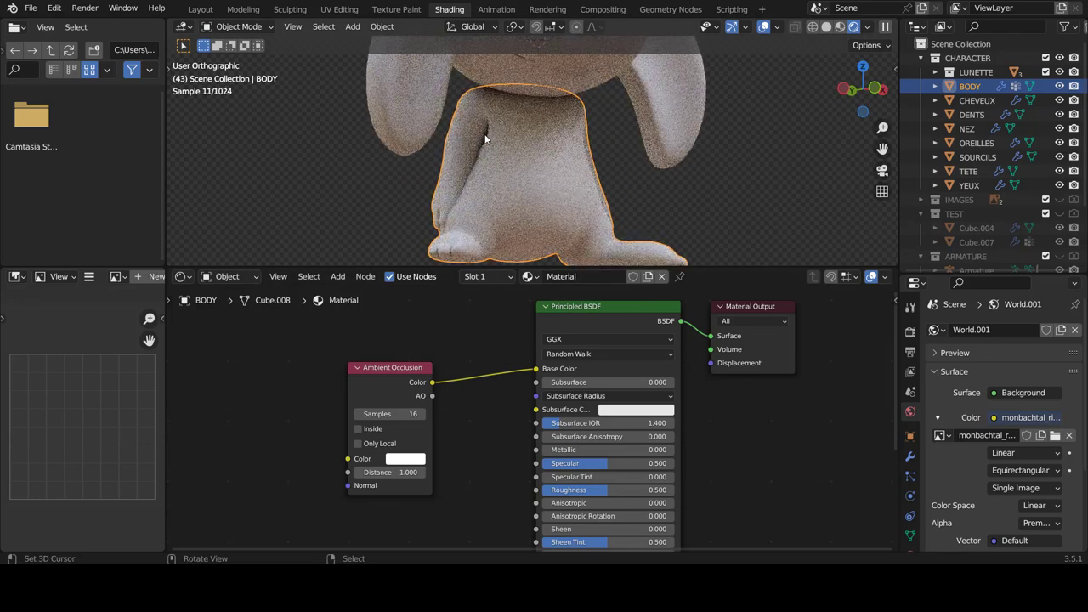
mouse_move(538, 371)
left_mouse_down()
mouse_move(459, 383)
mouse_move(536, 369)
left_mouse_up()
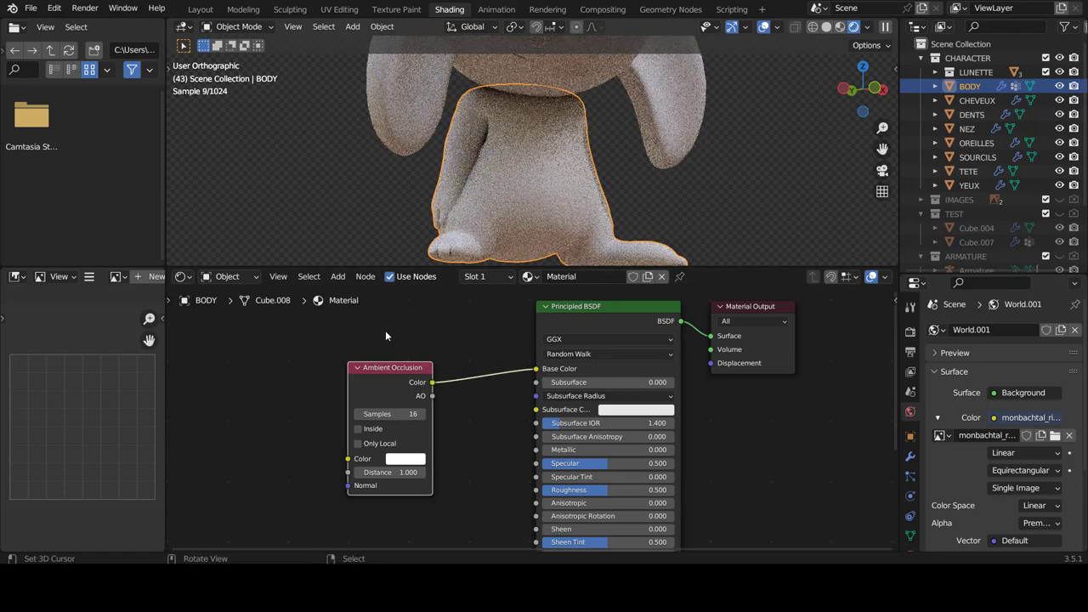
left_click_drag(419, 438, 319, 422)
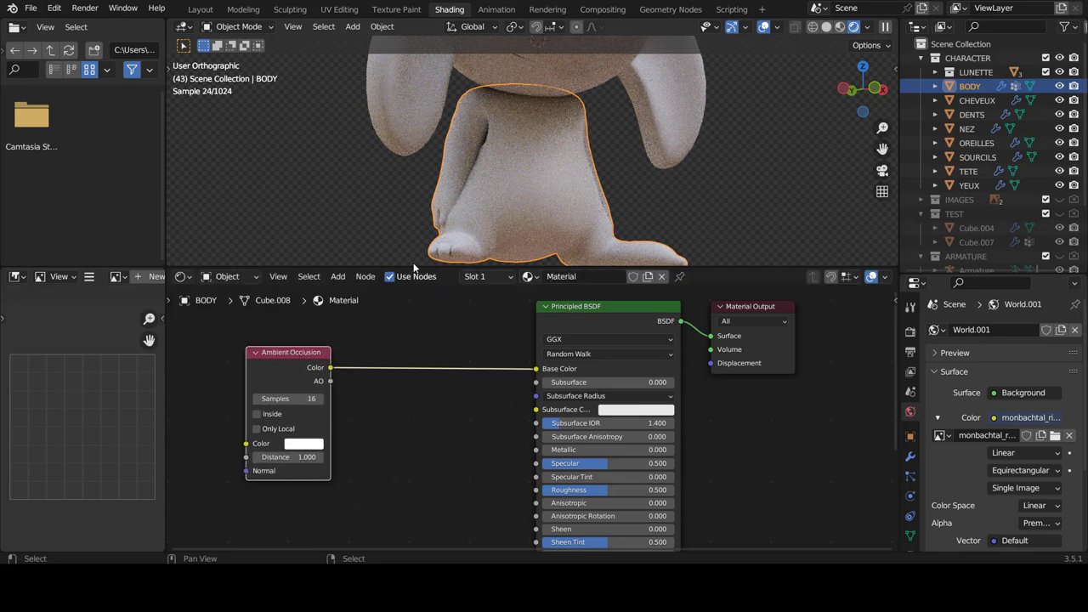
middle_click_drag(416, 255, 439, 161)
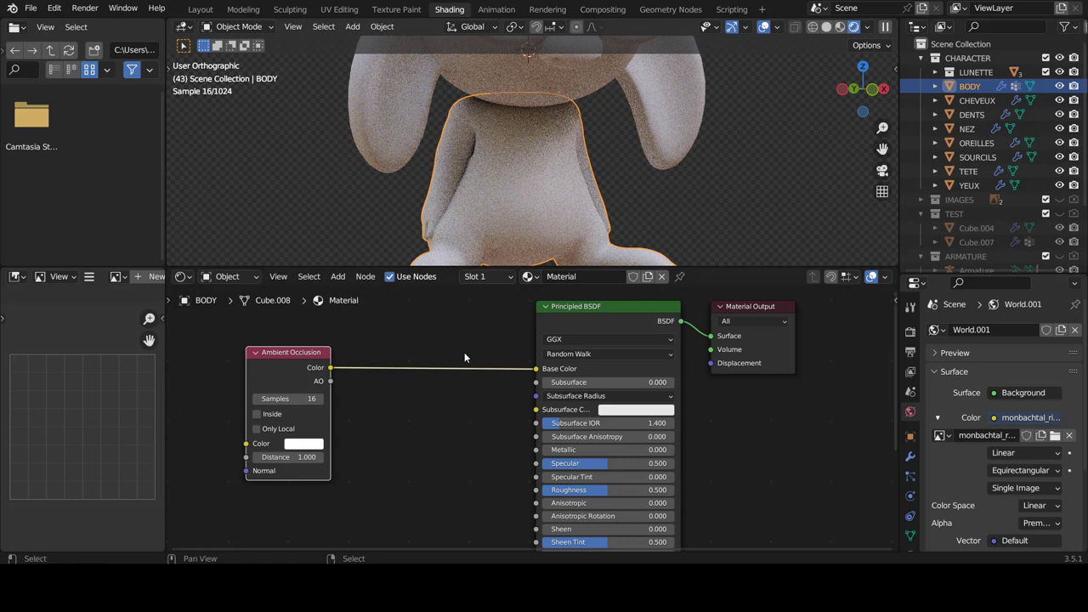
left_click_drag(294, 359, 266, 365)
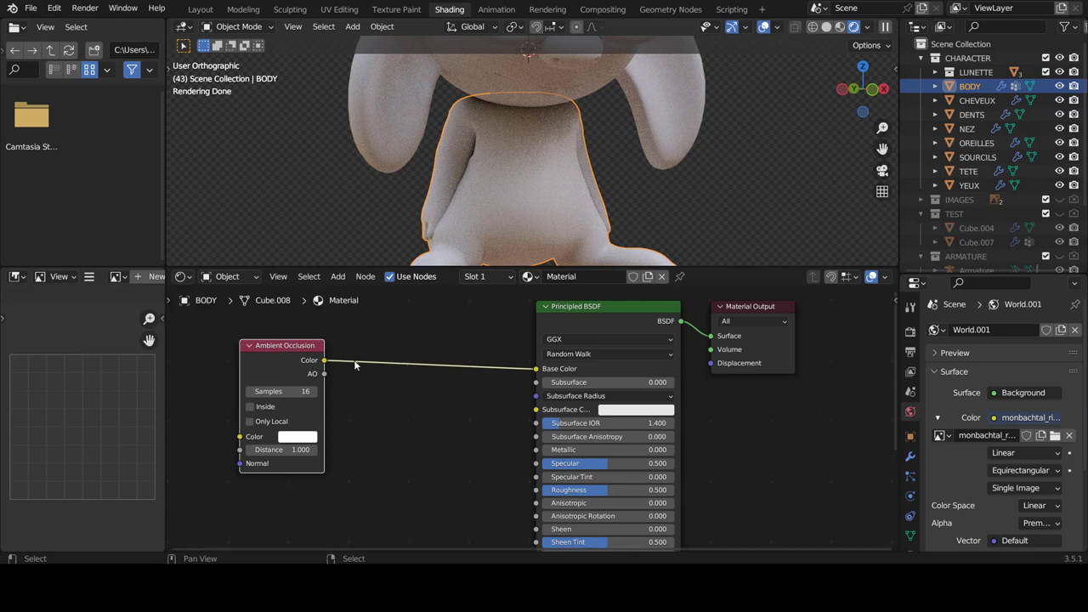
left_click(338, 276)
mouse_move(358, 370)
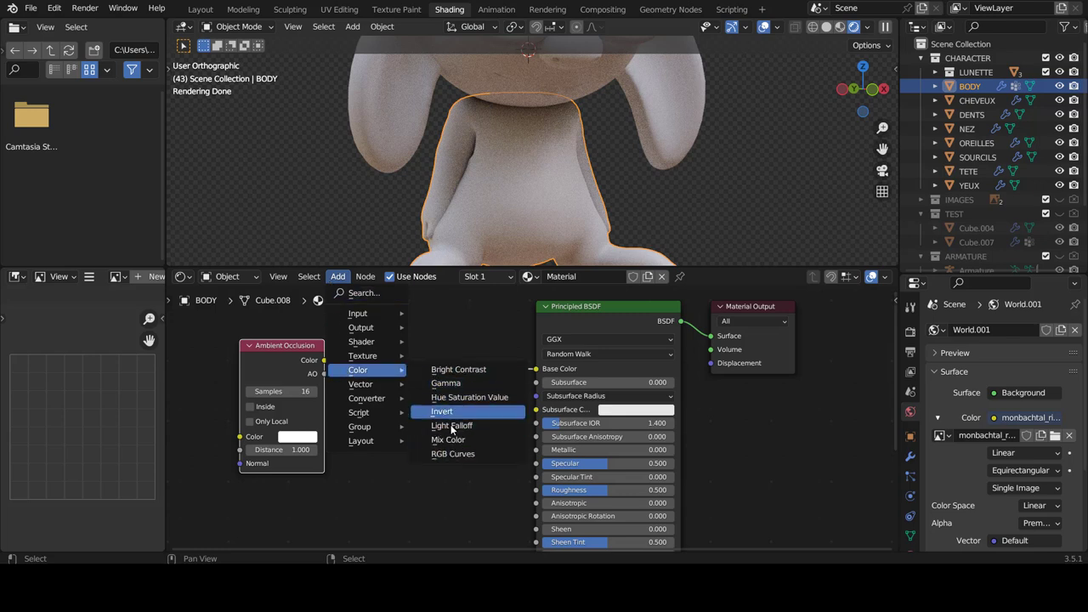
Step: Insert a Mix node on the link and feed Ambient Occlusion Color into its Factor
left_click(451, 439)
left_click(433, 349)
left_click_drag(404, 447, 403, 460)
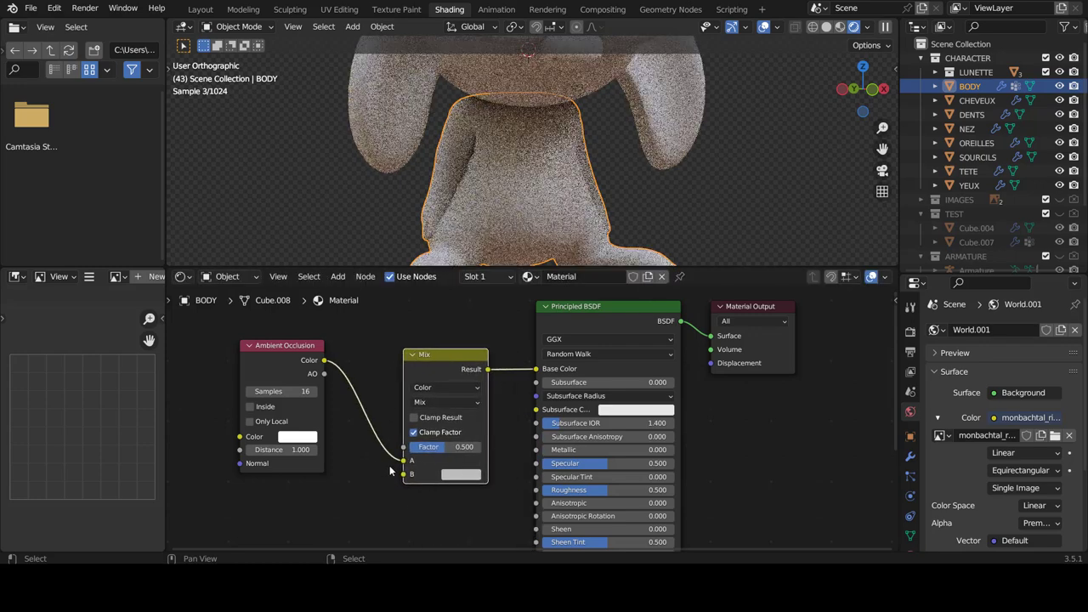
scroll(391, 465, "up", 1)
left_click(255, 354)
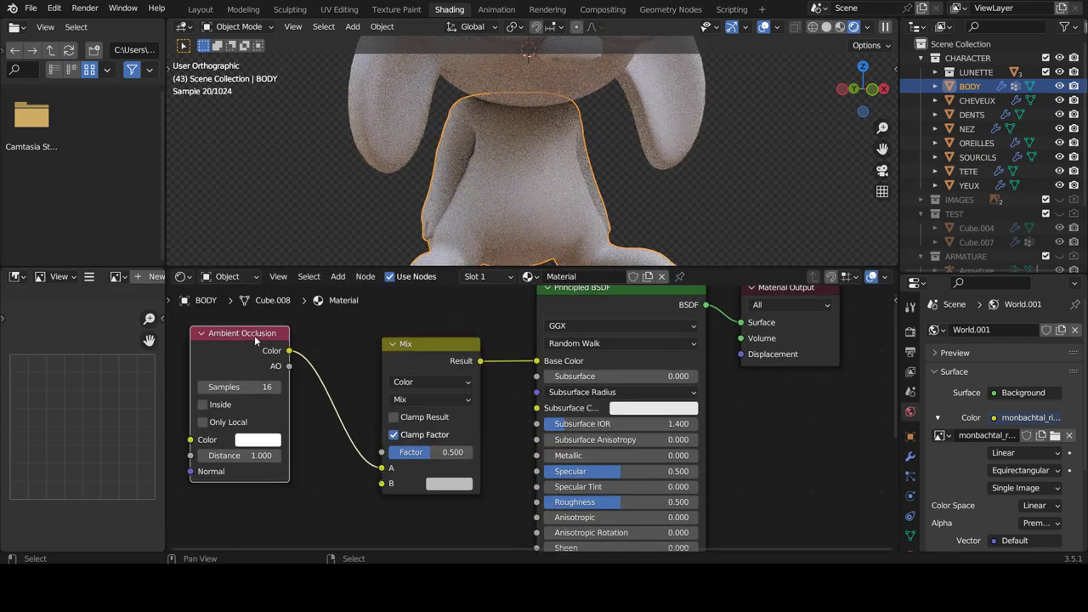
left_click_drag(383, 469, 382, 452)
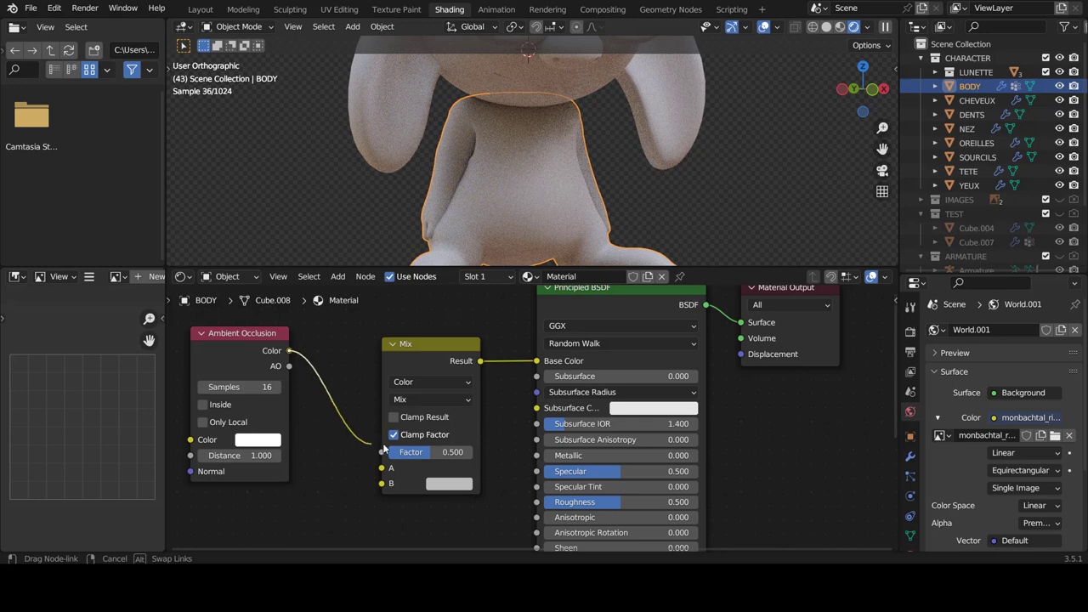
scroll(391, 429, "down", 1)
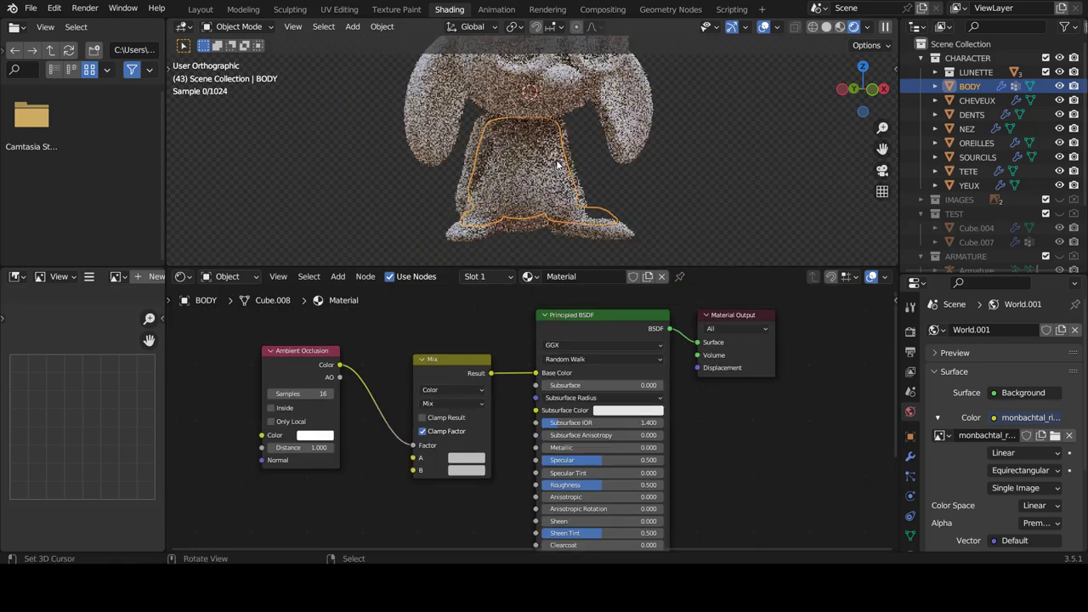
middle_click_drag(299, 379, 320, 376)
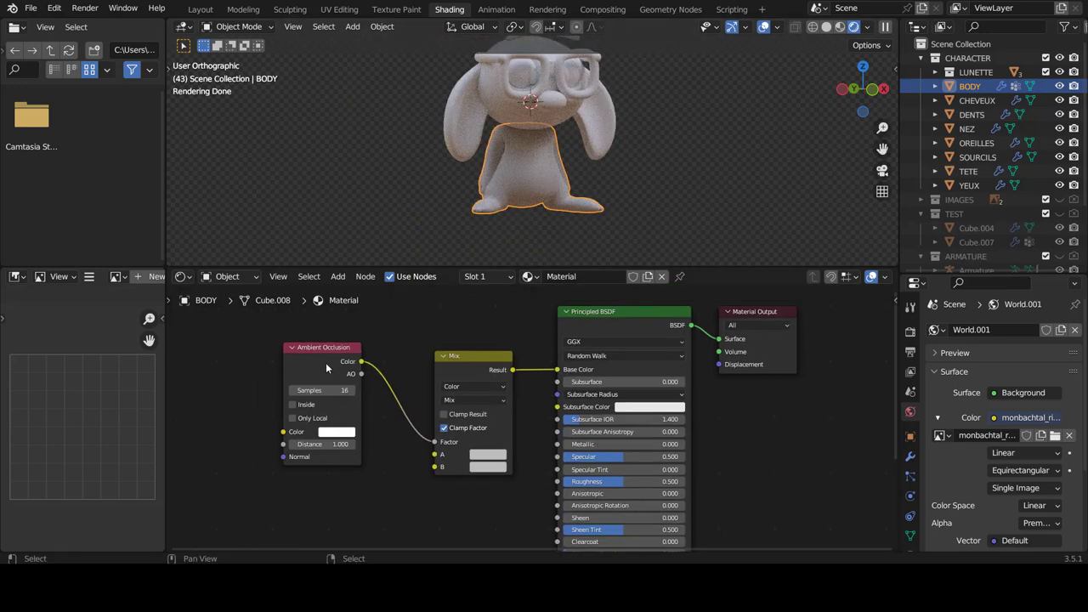
left_click_drag(327, 368, 323, 379)
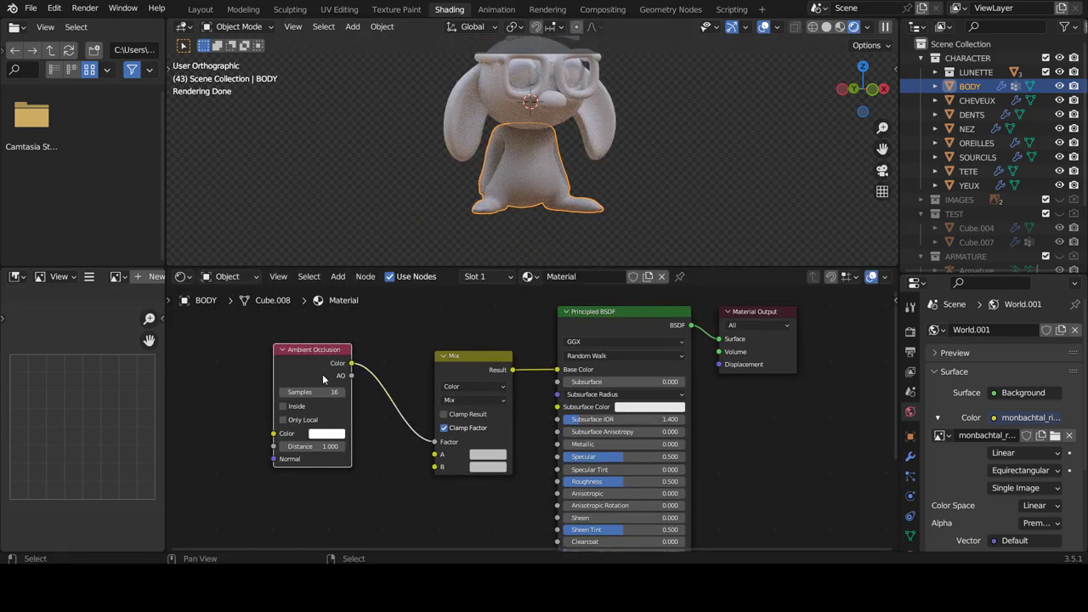
Step: Set the Mix node's A colour to black and B to hex ABBDFF
left_click(490, 456)
left_click_drag(566, 331, 566, 374)
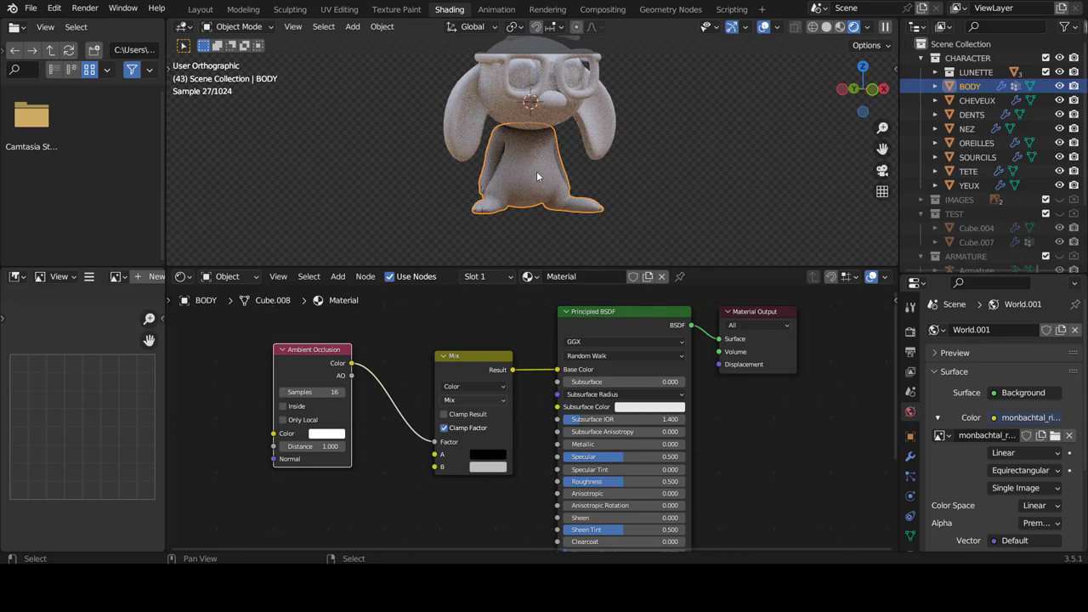
left_click(497, 467)
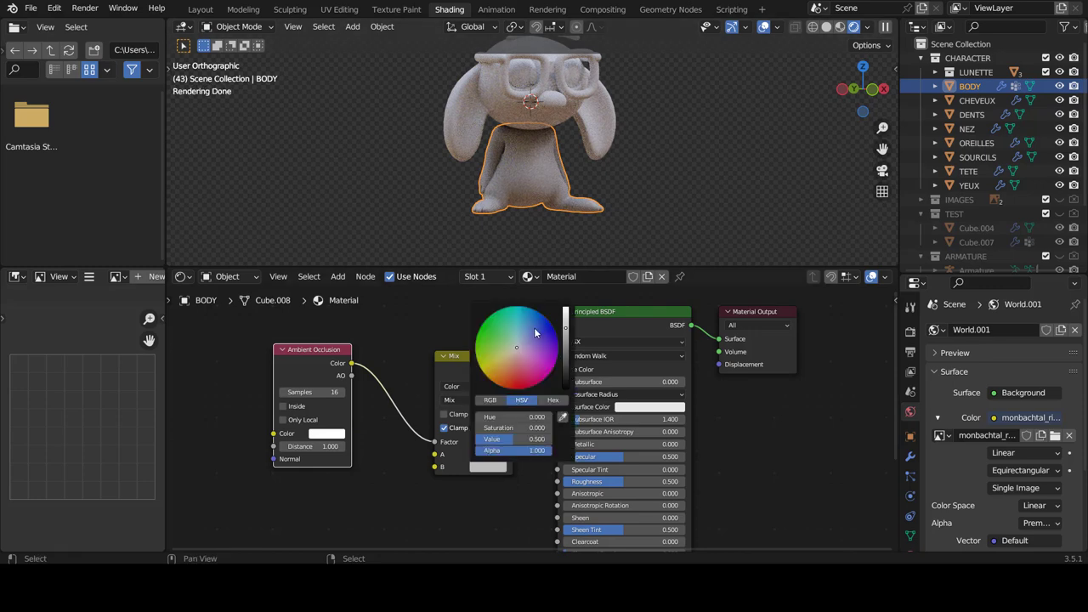
left_click_drag(565, 332, 565, 308)
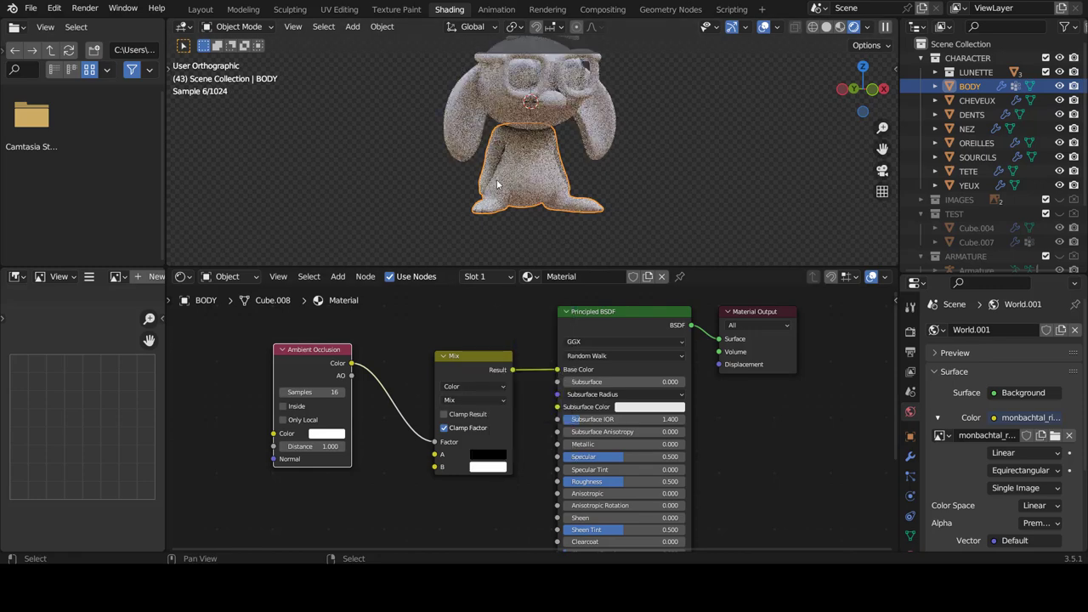
left_click(497, 467)
left_click(552, 400)
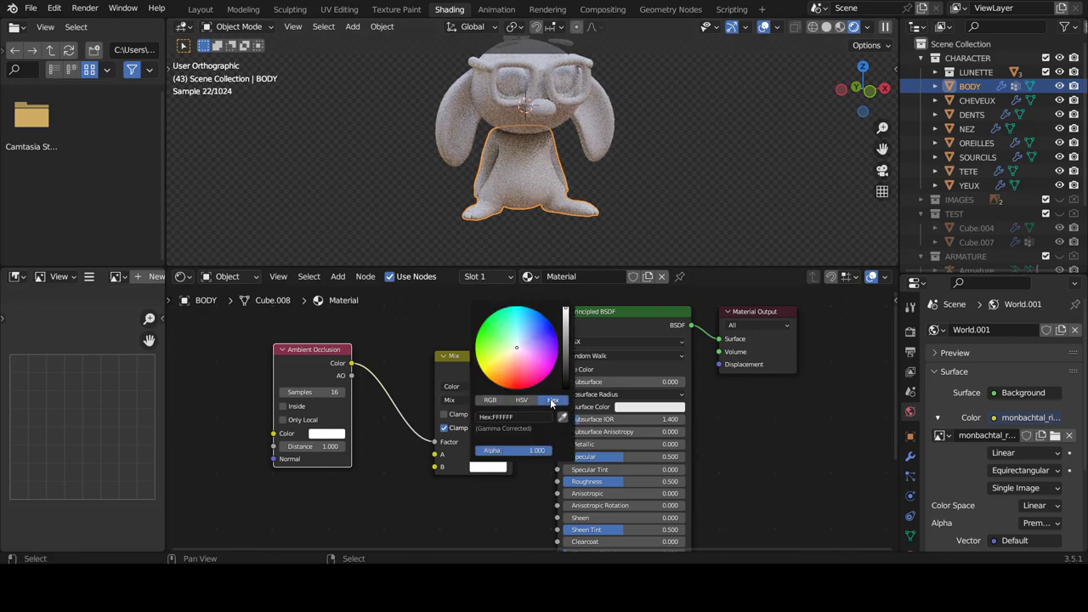
left_click(510, 417)
type("ABBDFF")
key("Return")
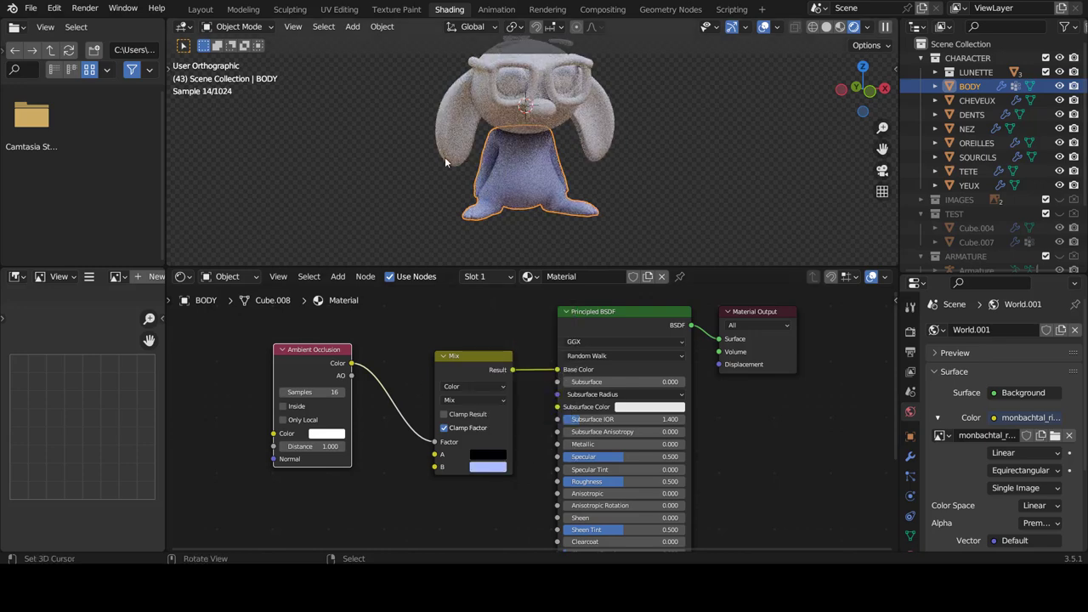
scroll(505, 165, "up", 2)
scroll(505, 165, "up", 2)
scroll(505, 165, "up", 1)
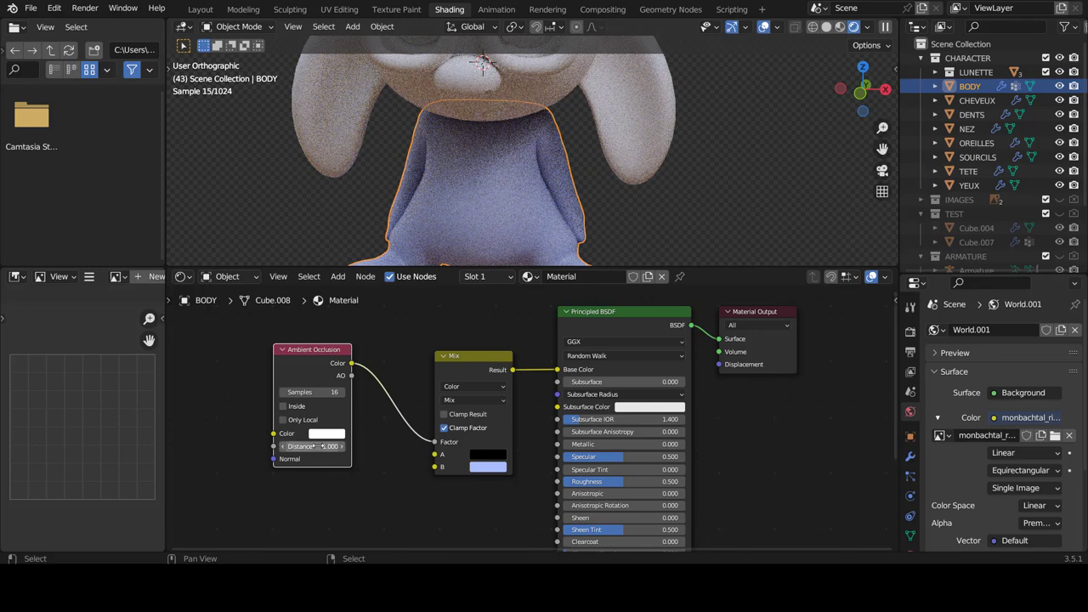
Step: Set the Ambient Occlusion Distance to 20
left_click_drag(321, 446, 357, 446)
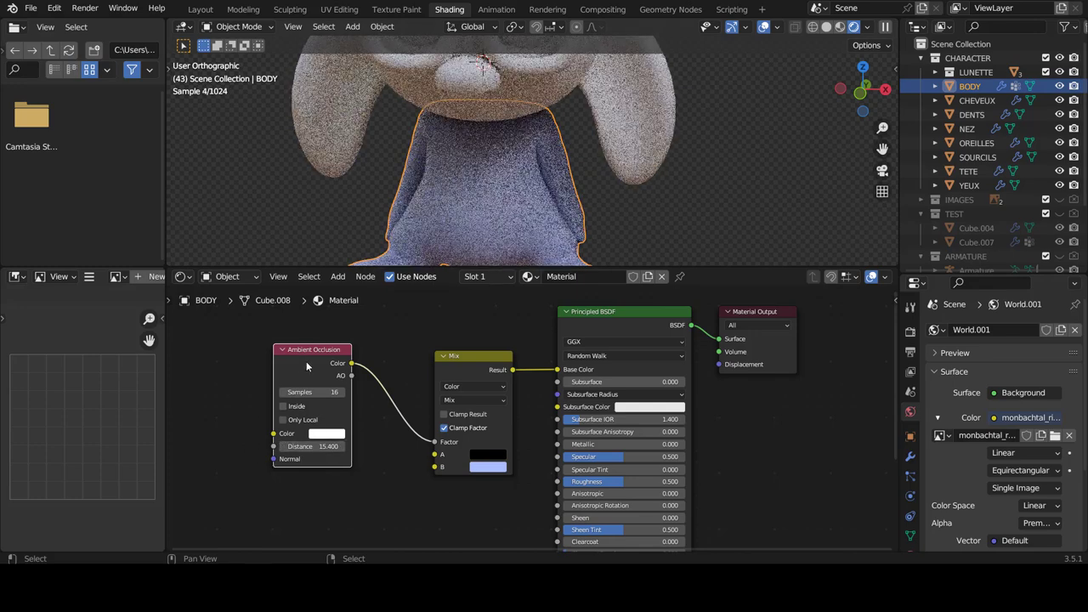
left_click(305, 446)
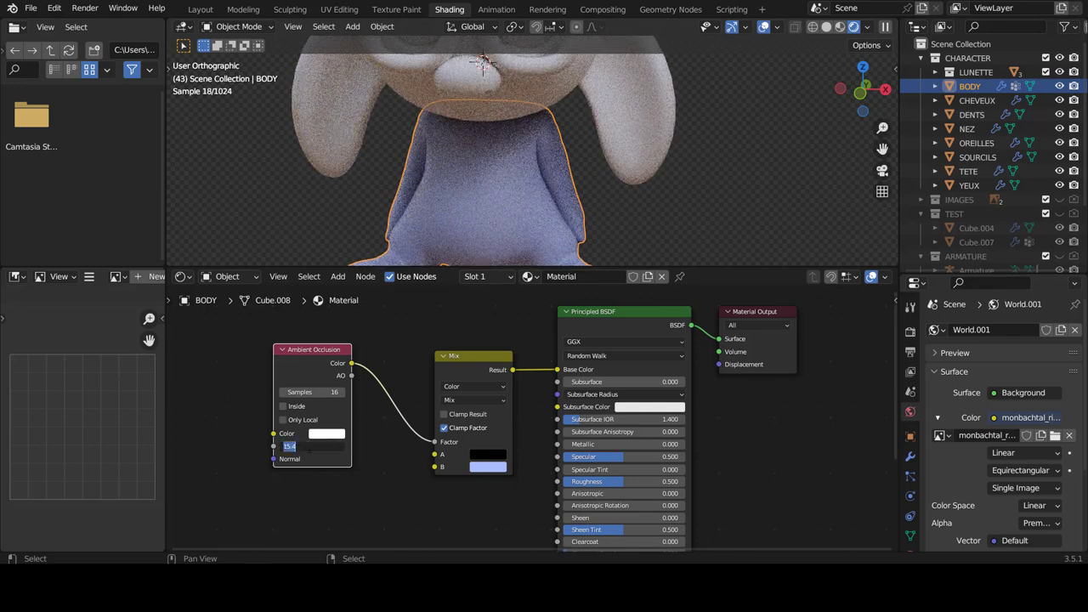
type("20")
key("Return")
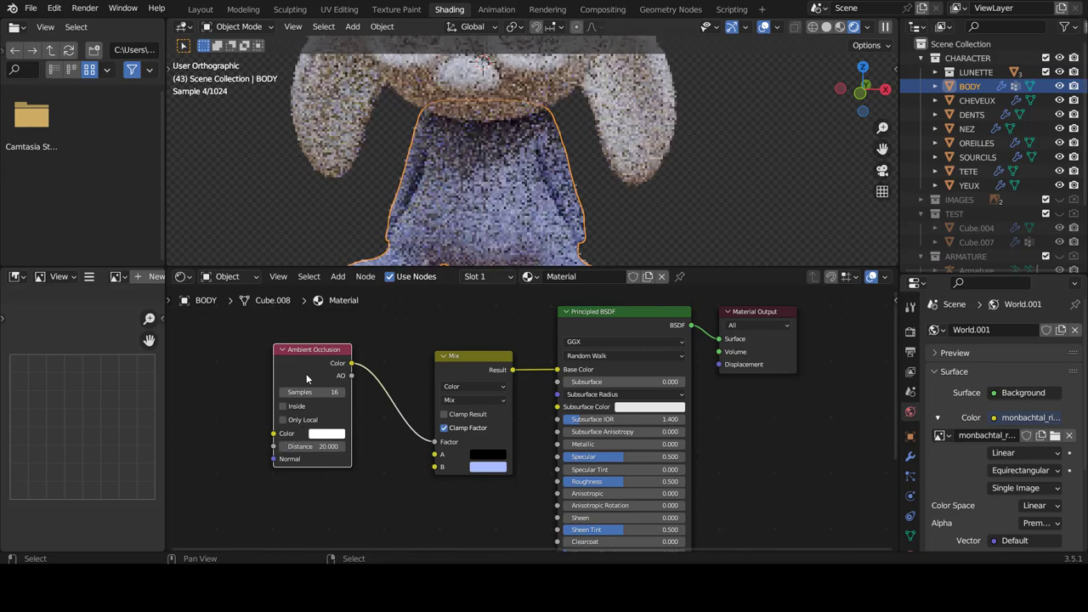
mouse_move(601, 172)
middle_mouse_down()
mouse_move(365, 202)
mouse_move(540, 185)
mouse_move(502, 238)
middle_mouse_up()
scroll(626, 505, "up", 1)
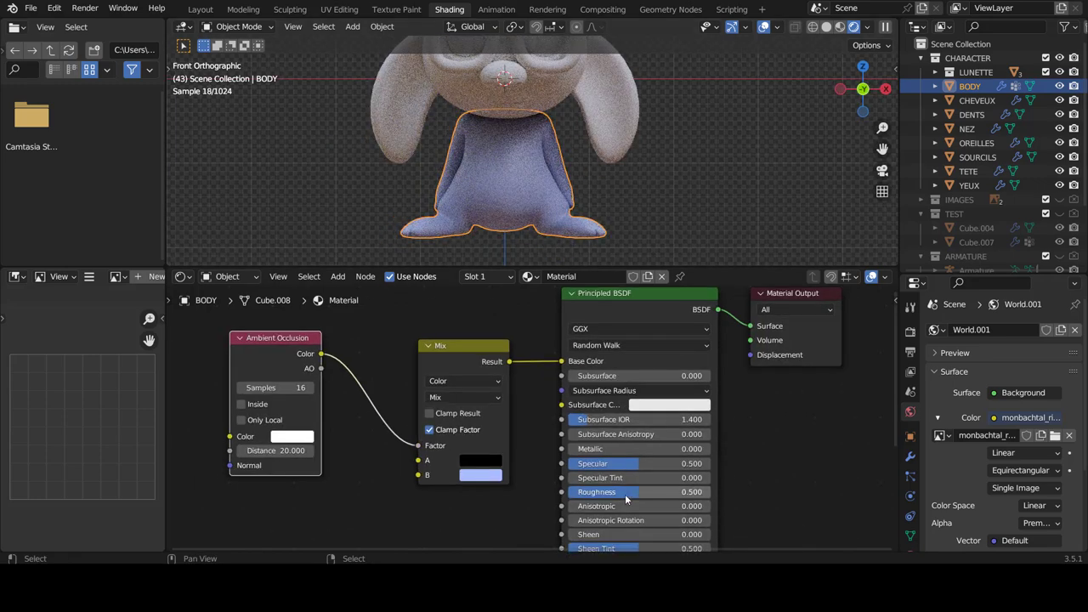
Step: Lower the Principled BSDF Roughness from 0.500 to 0.384
mouse_move(627, 493)
left_mouse_down()
mouse_move(606, 493)
mouse_move(620, 493)
left_mouse_up()
scroll(513, 140, "up", 3)
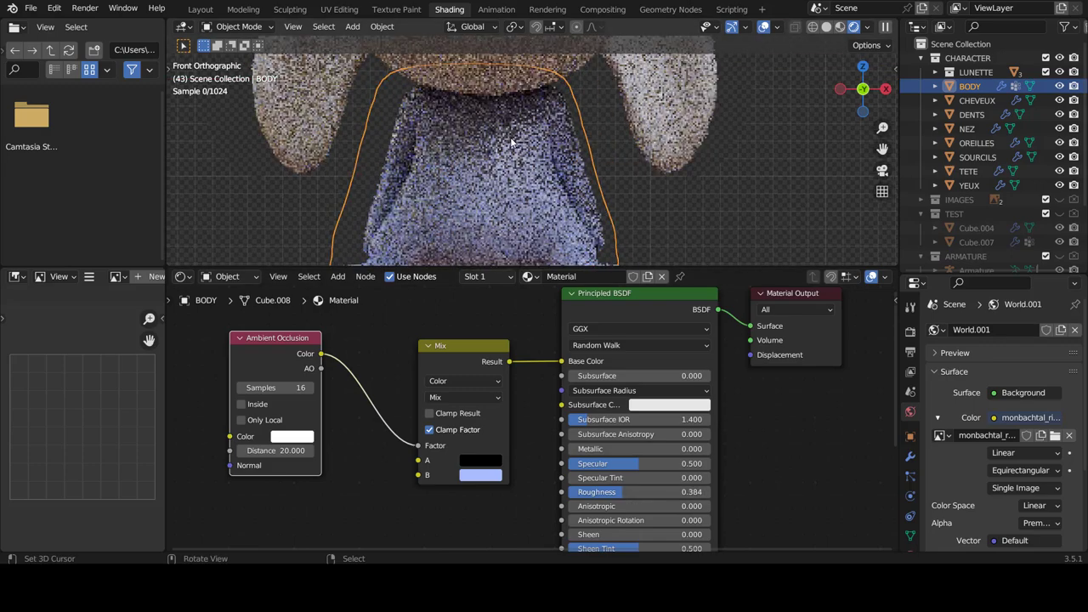
scroll(460, 214, "up", 2)
mouse_move(482, 192)
middle_mouse_down()
mouse_move(493, 195)
mouse_move(483, 181)
middle_mouse_up()
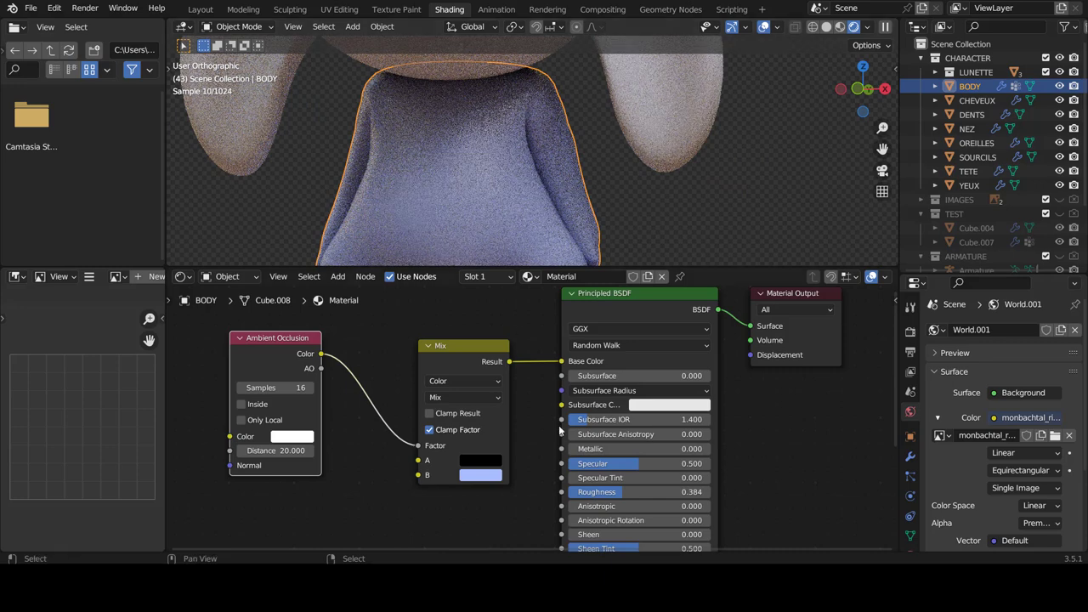
scroll(499, 131, "down", 3)
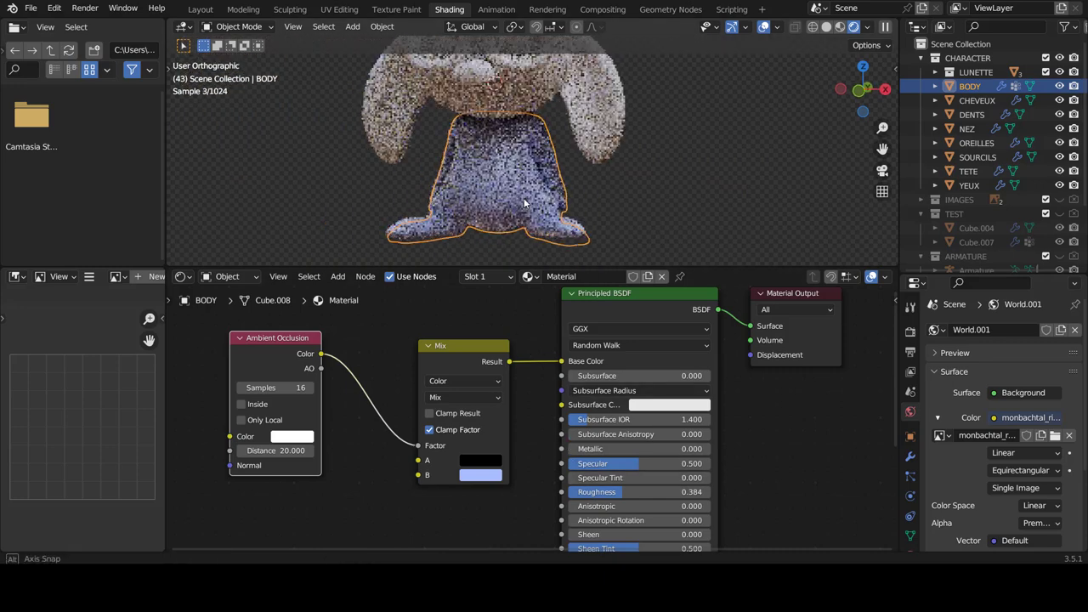
Step: Change the Mix node's B colour to the slightly different blue A7C1FF
left_click(480, 475)
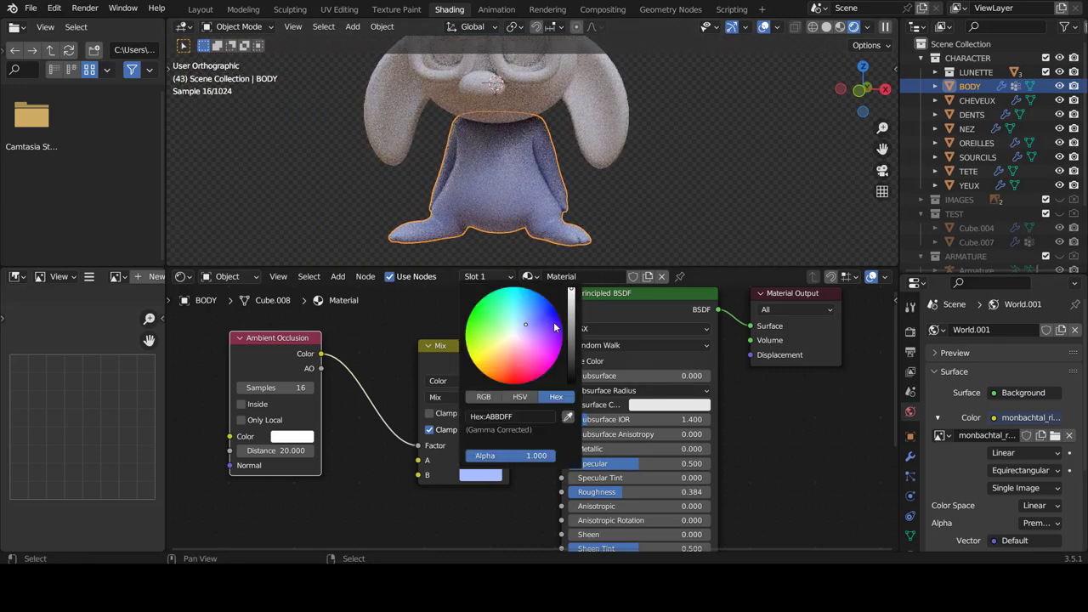
left_click_drag(532, 323, 527, 322)
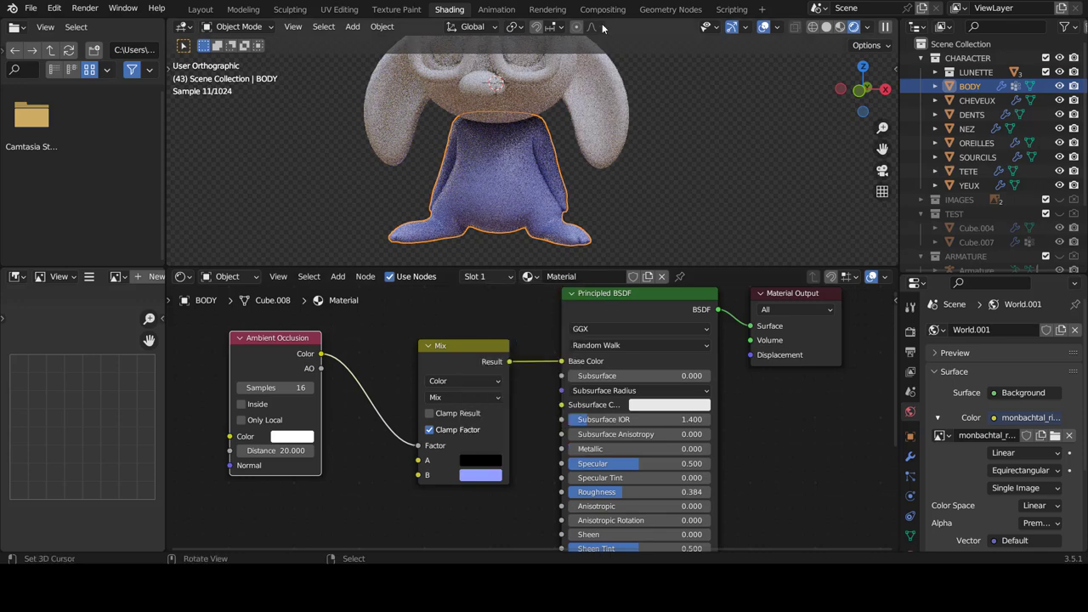
scroll(592, 143, "down", 3)
key("KP_1")
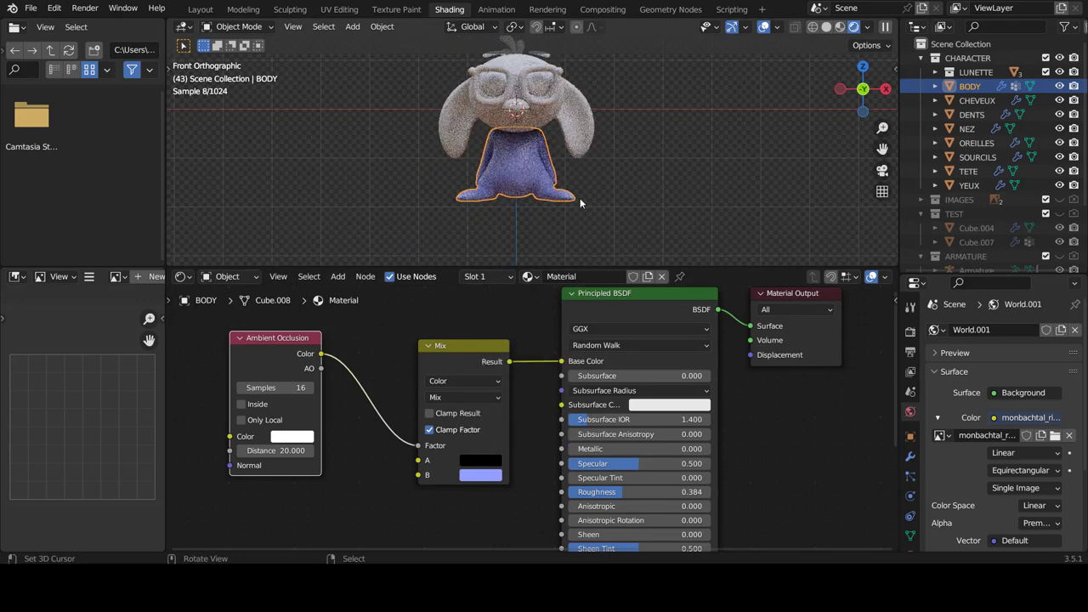
Step: Shift the Mix node slightly left and reframe the whole character in view
scroll(559, 211, "up", 3, "shift")
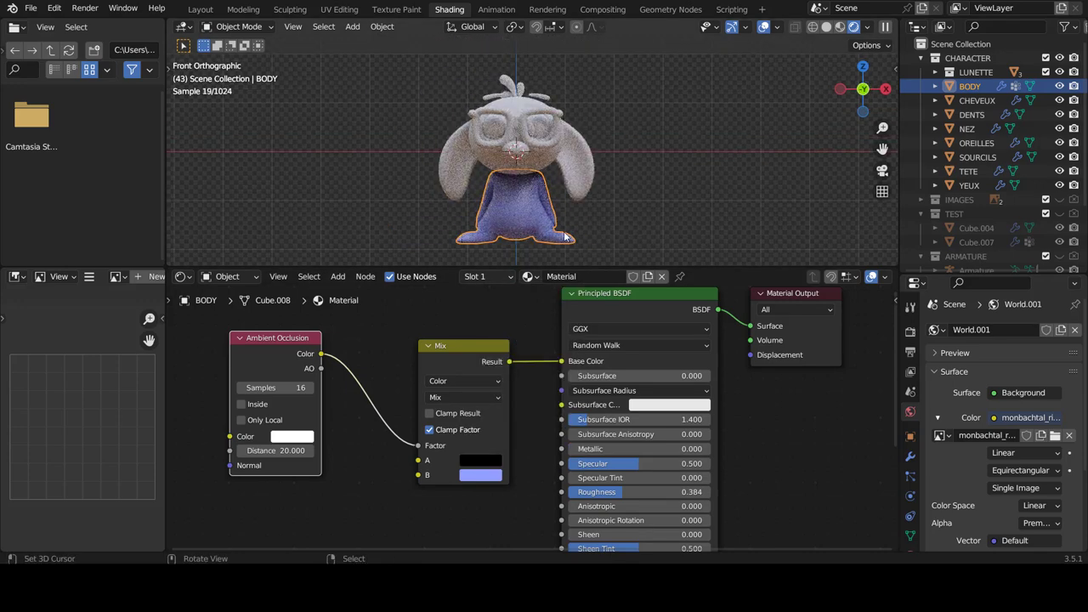
scroll(552, 236, "up", 1, "shift")
scroll(532, 235, "up", 1)
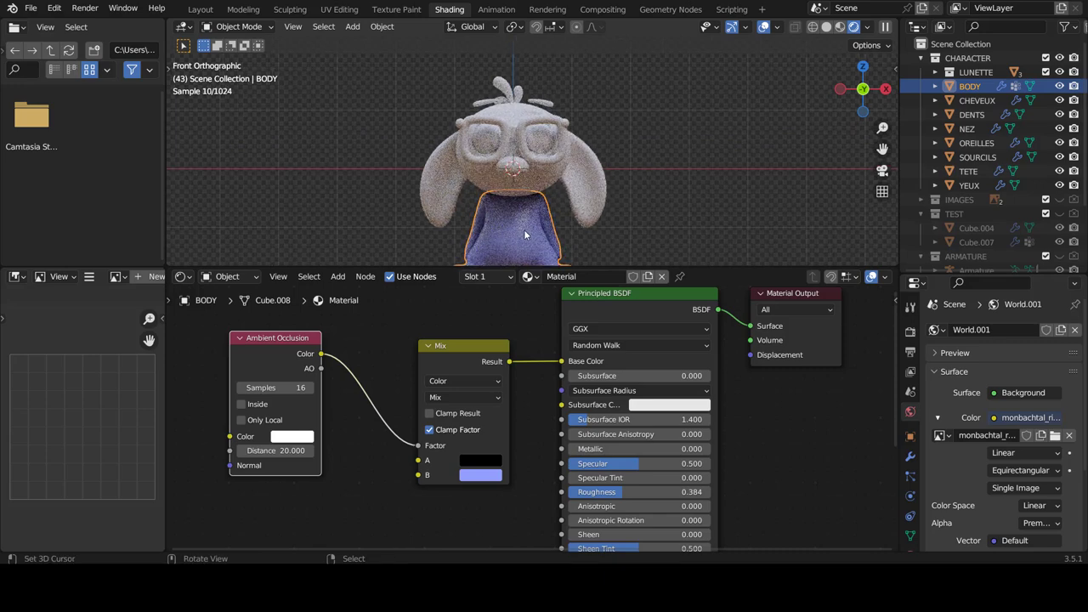
left_click_drag(449, 351, 430, 358)
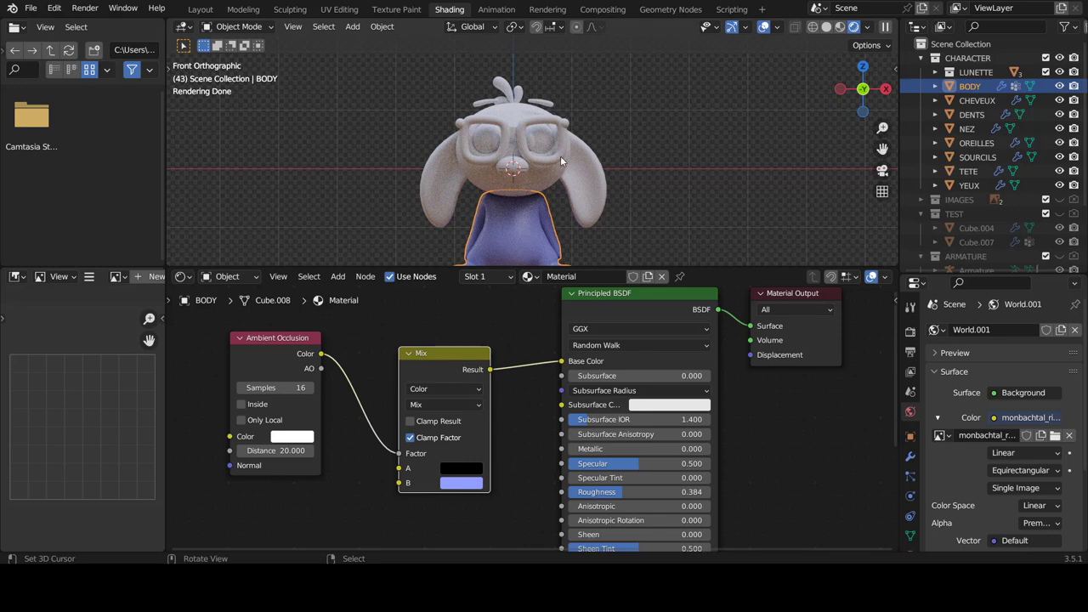
middle_click_drag(500, 247, 500, 192, "shift")
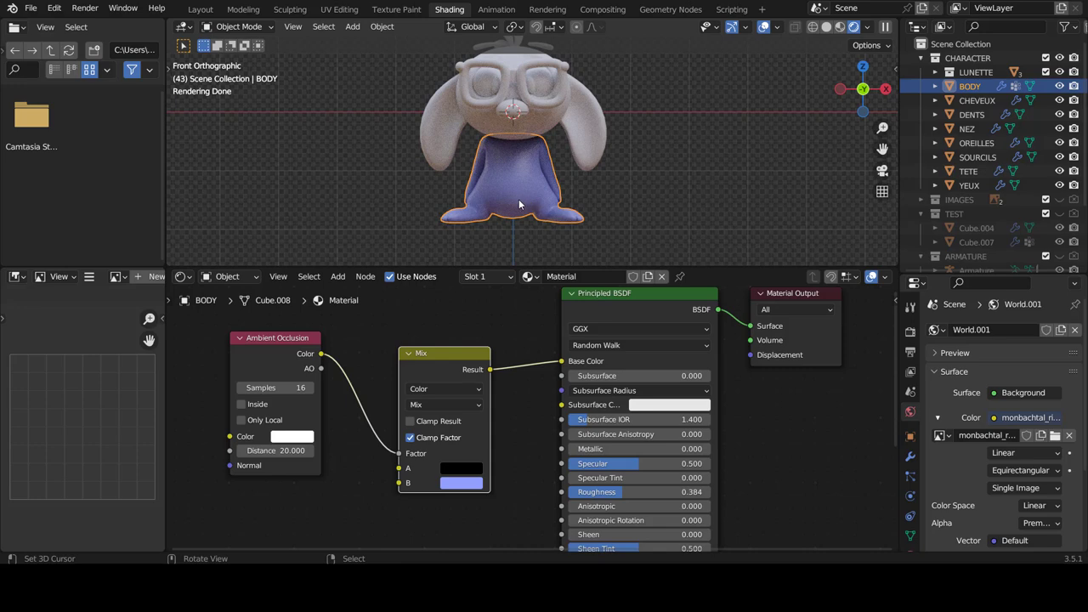
middle_click_drag(536, 187, 535, 202, "shift")
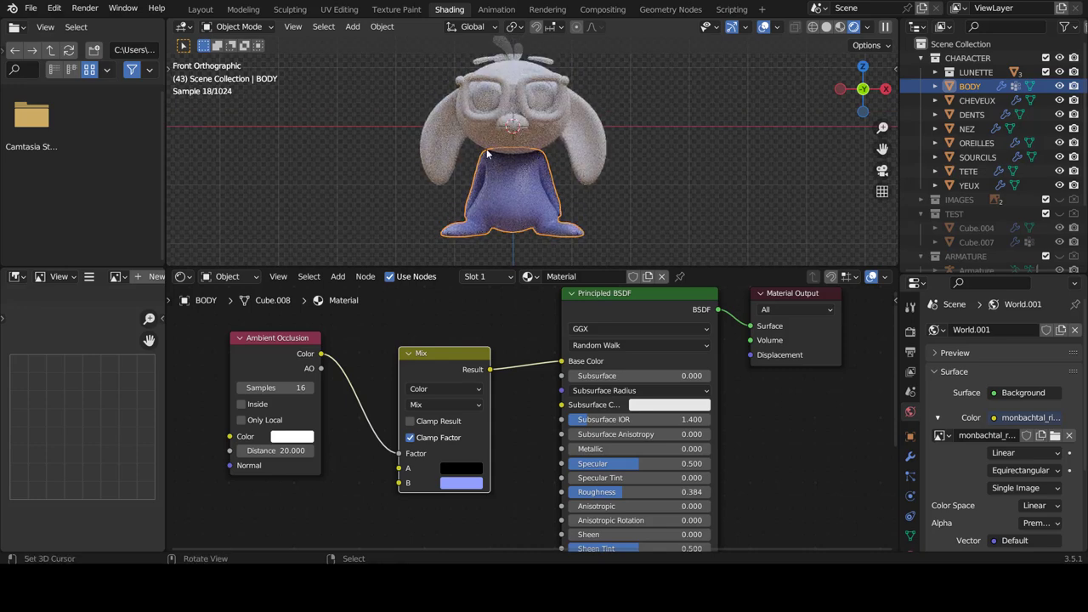
Step: Assign the existing blue Material to the ears OREILLES and the head TETE
left_click(579, 151)
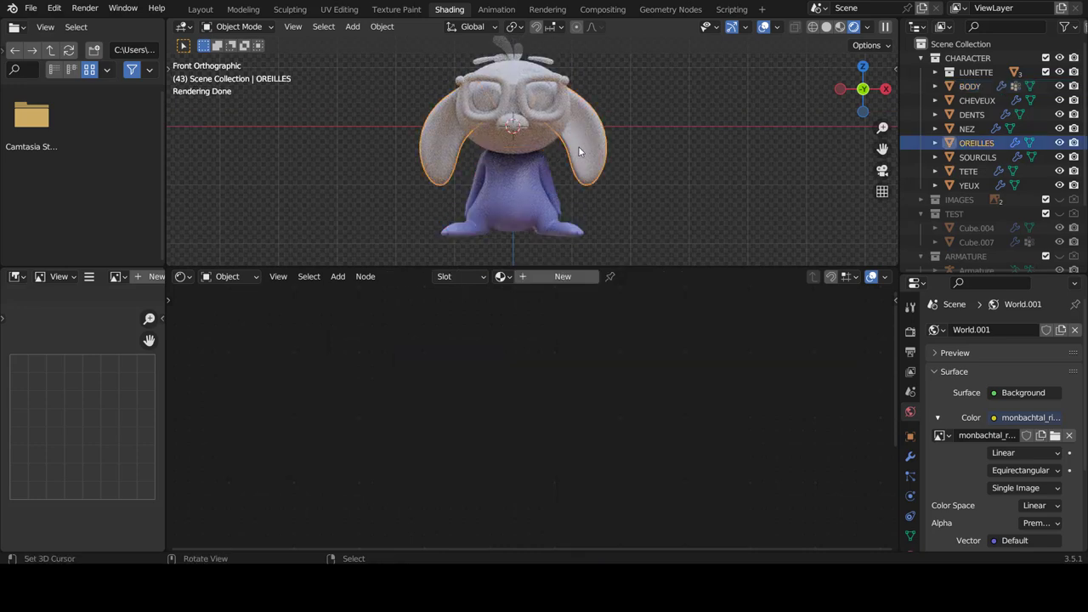
left_click(499, 279)
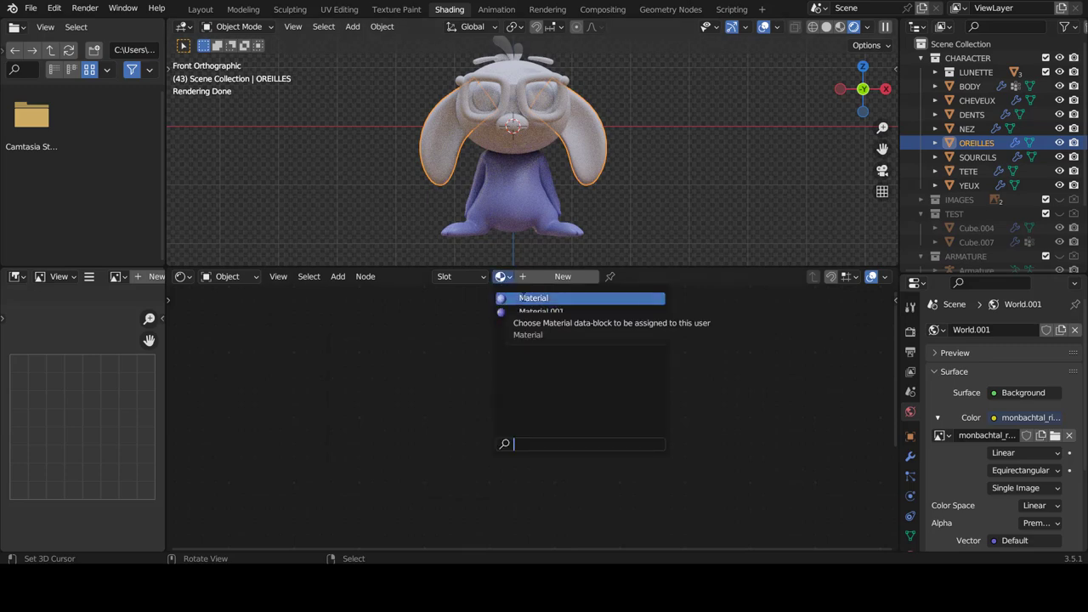
left_click(534, 298)
left_click(551, 139)
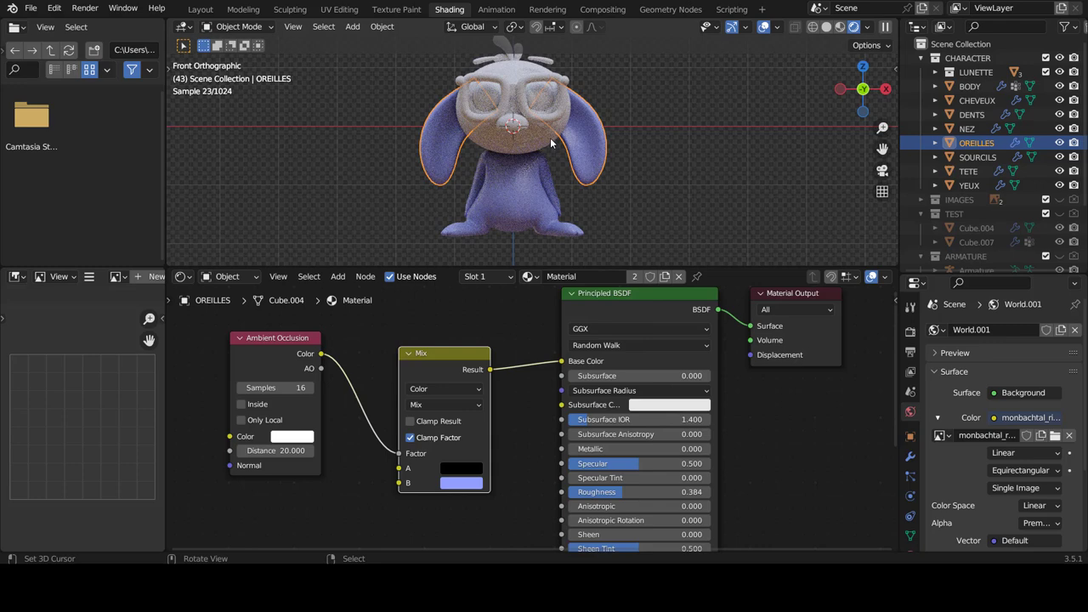
left_click(501, 277)
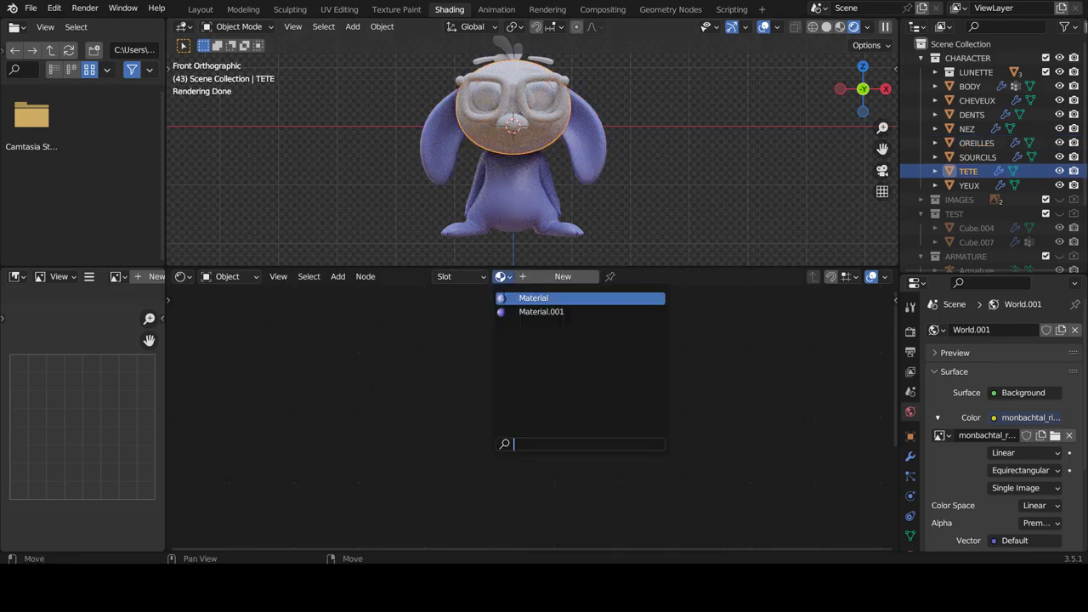
left_click(505, 298)
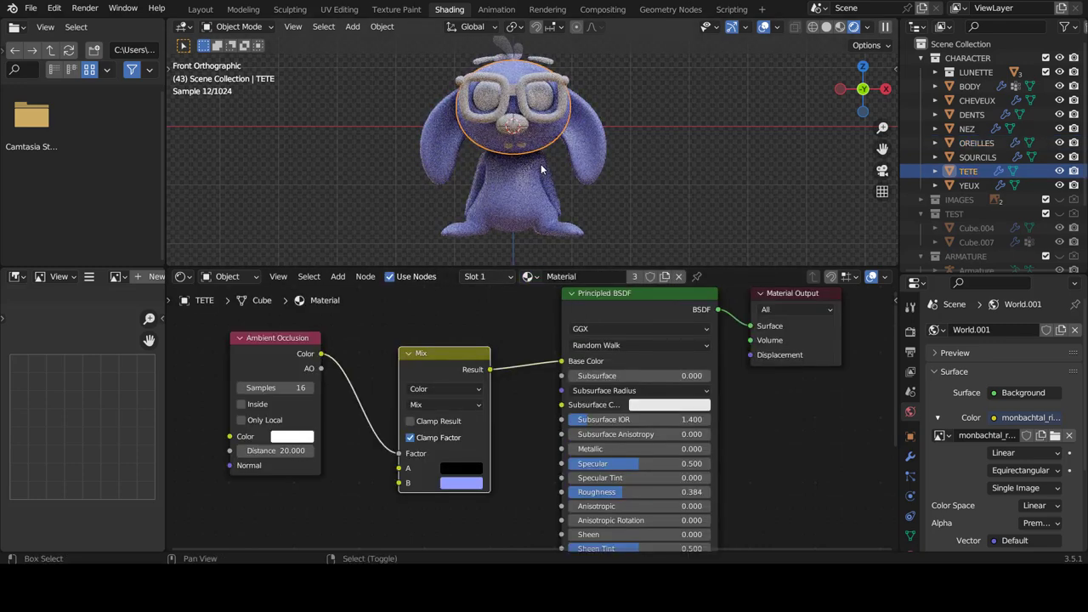
middle_click_drag(542, 170, 541, 185, "shift")
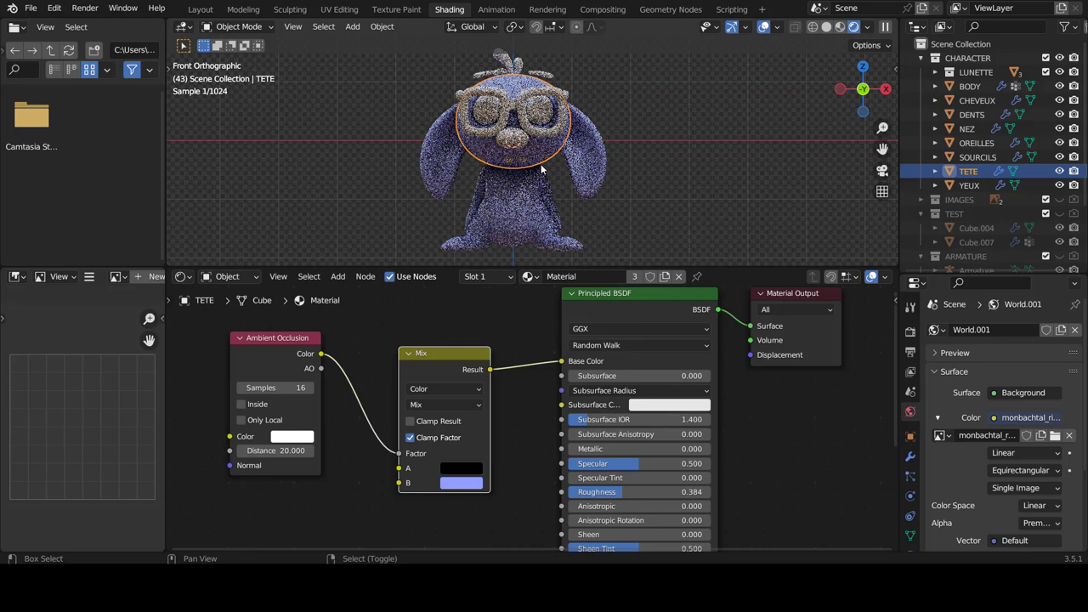
left_click(531, 113)
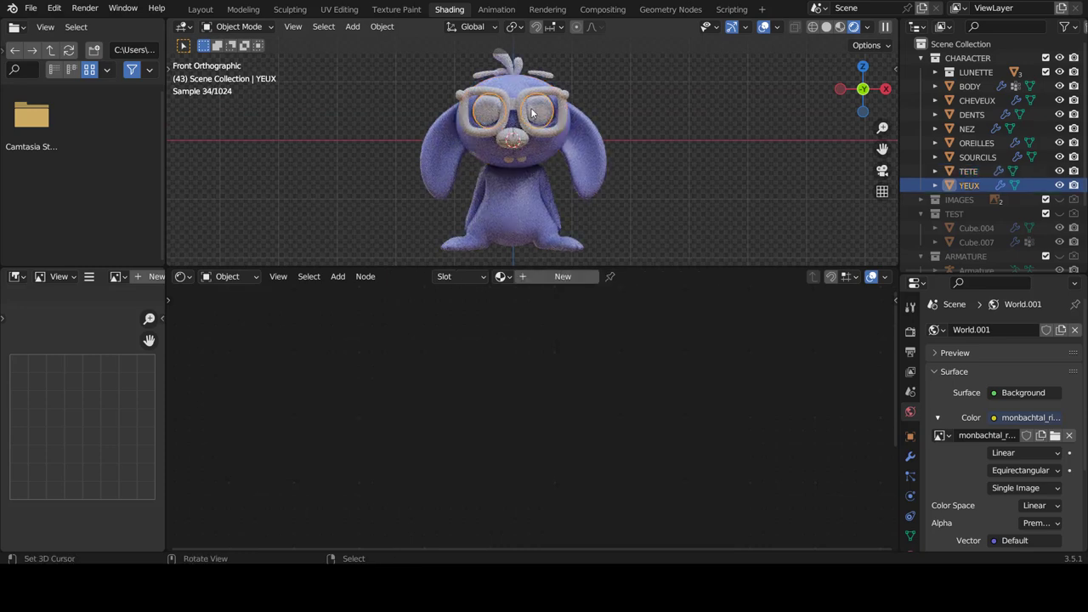
Step: Separate the pupil geometry from the YEUX mesh into its own object
scroll(552, 128, "up", 2)
key("Tab")
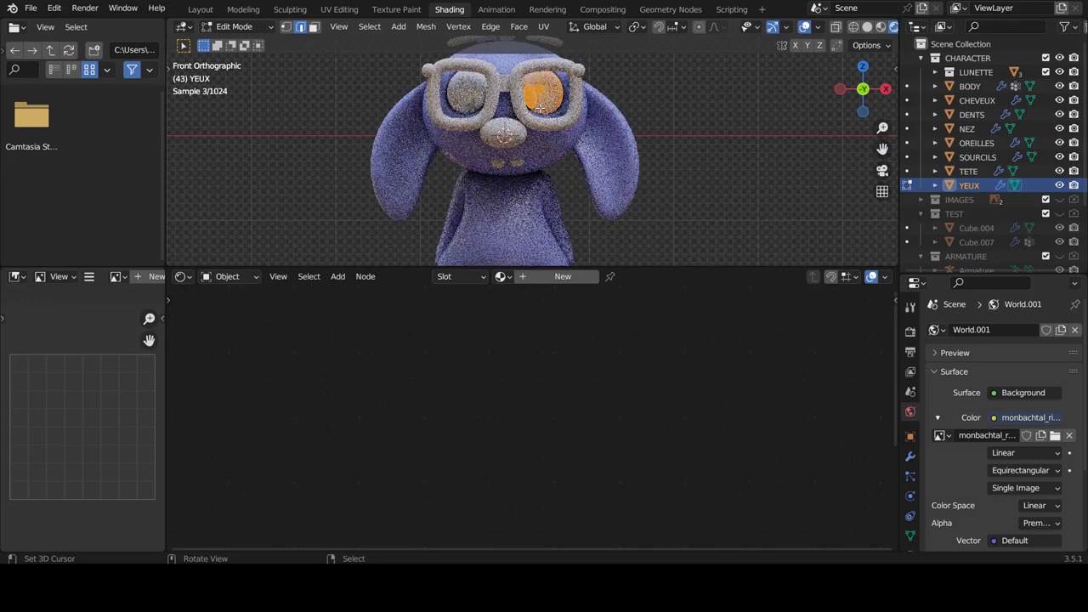
key("Tab")
key("Tab")
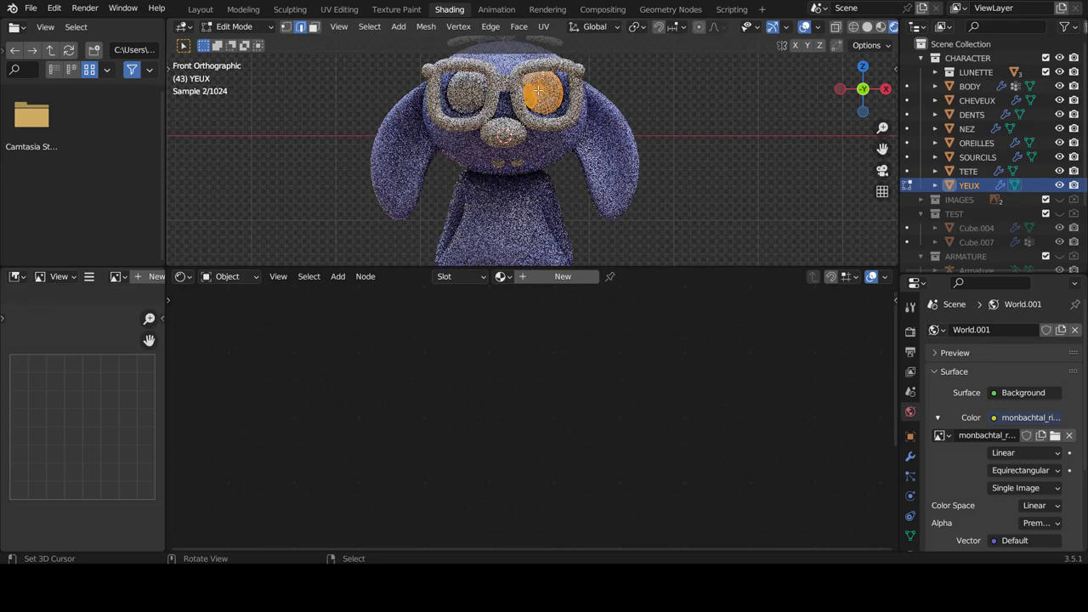
key("p")
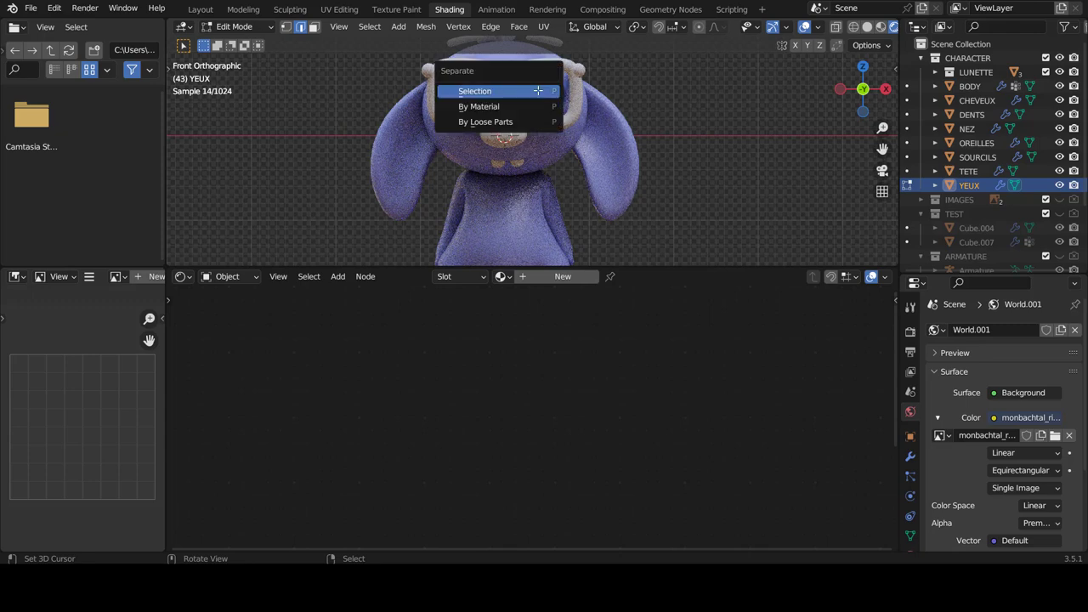
left_click(502, 121)
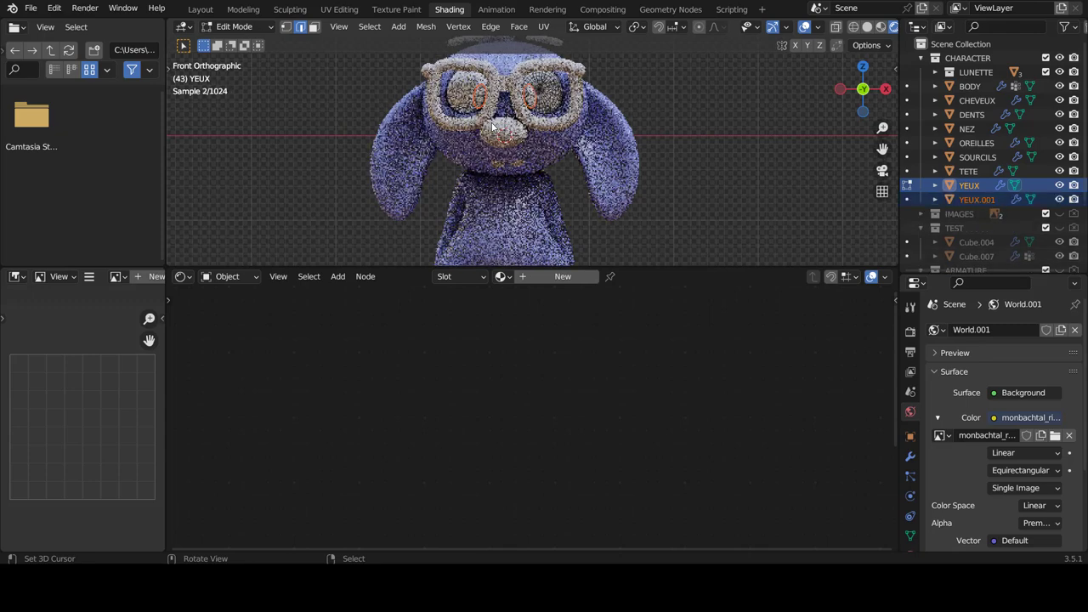
key("Tab")
Step: Select the separated YEUX.001 pupils object
left_click(527, 98)
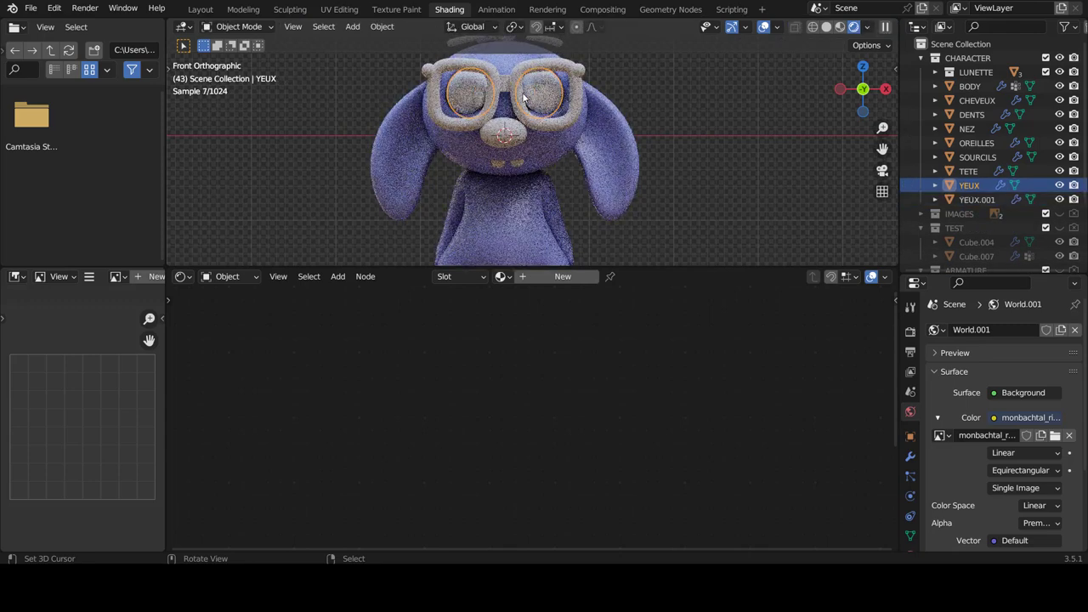
left_click(528, 98)
left_click(548, 95)
left_click(525, 100)
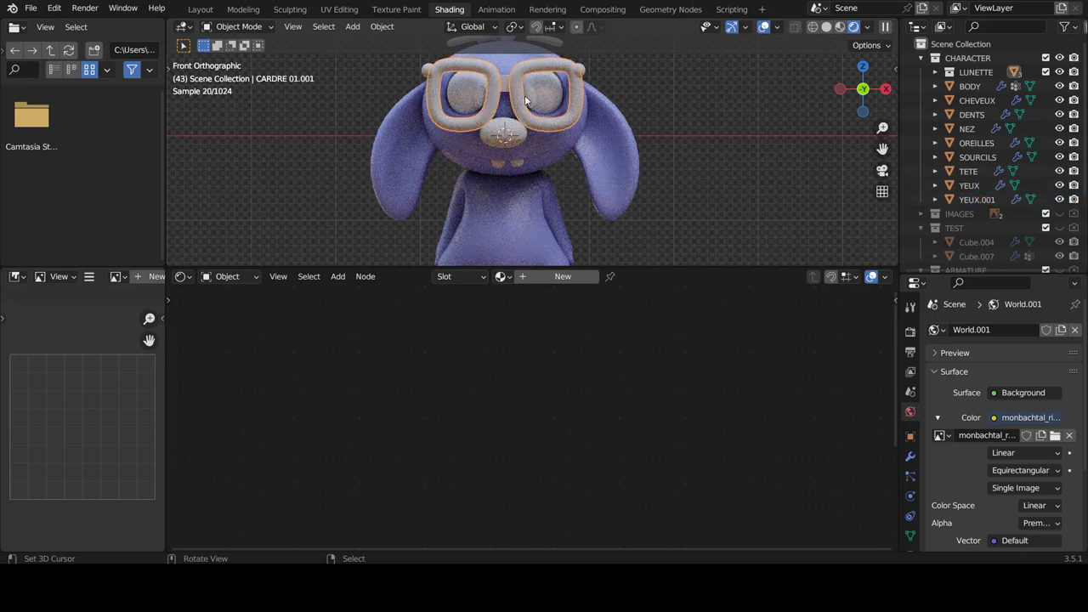
left_click(532, 97)
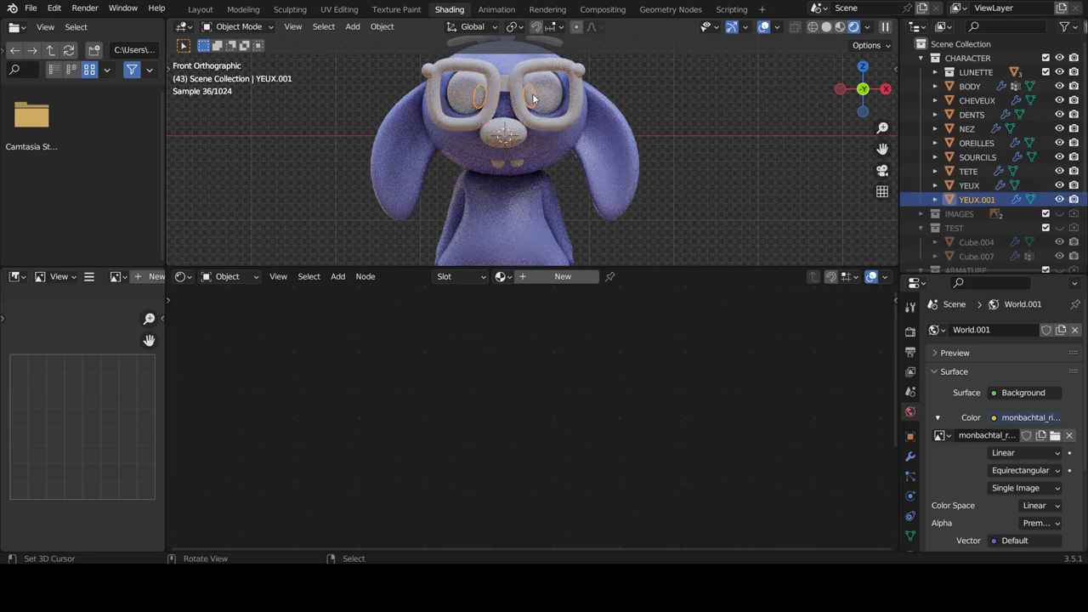
Step: Create a new material for YEUX.001 and name it black
left_click(567, 276)
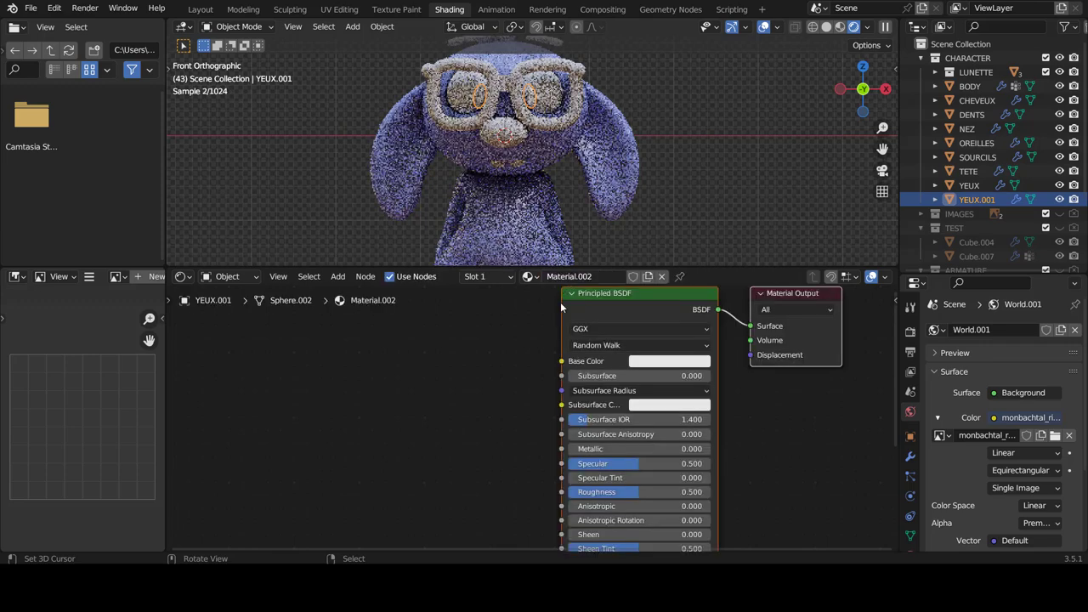
left_click(561, 276)
type("black")
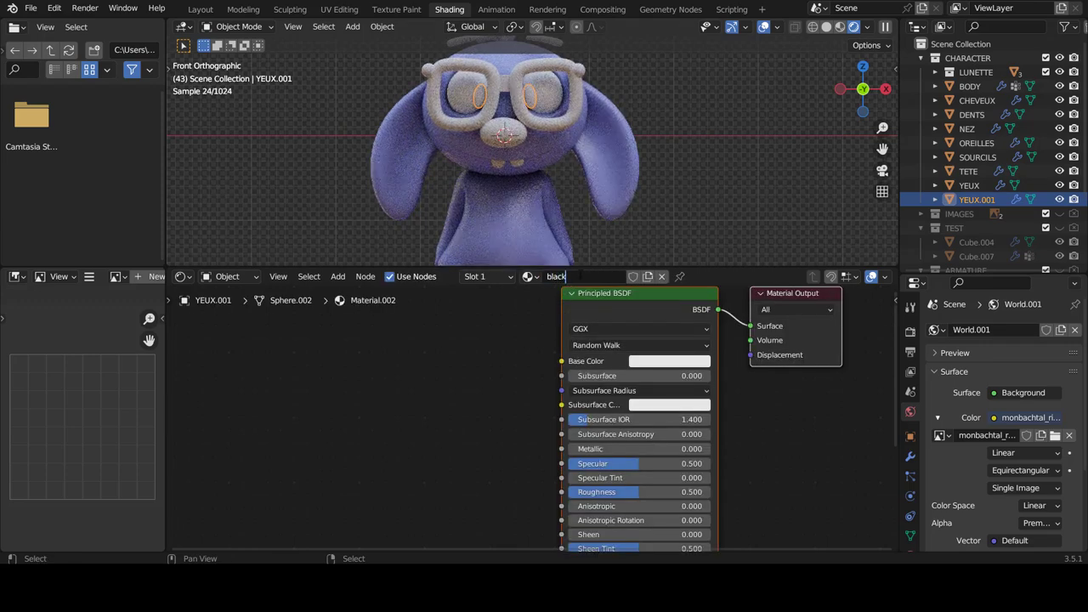
key("Return")
Step: Set the black material's Base Color to black and Roughness to 0
left_click(653, 363)
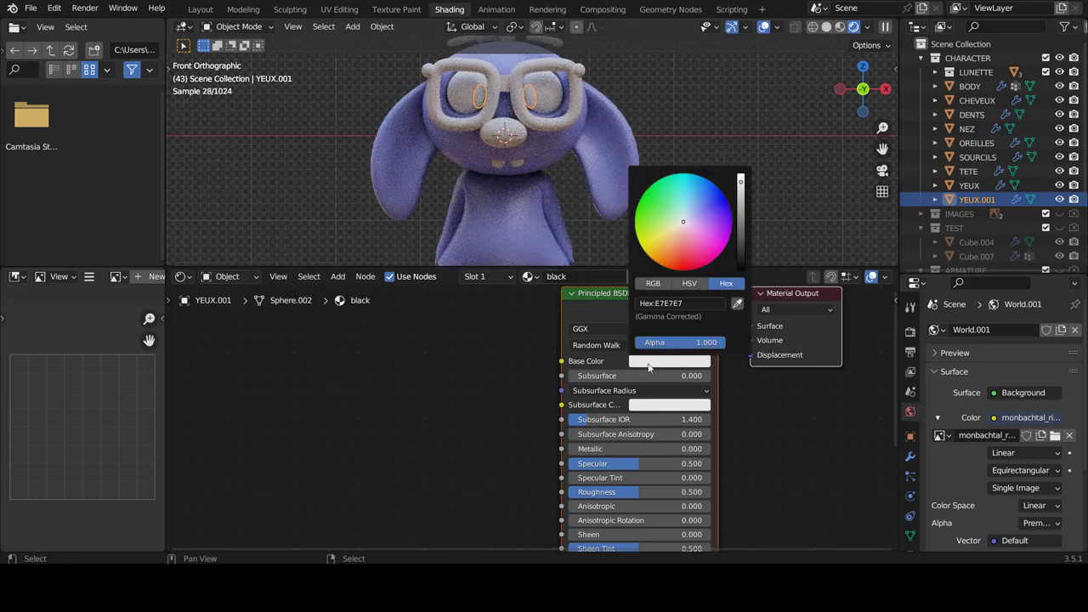
left_click_drag(740, 181, 740, 260)
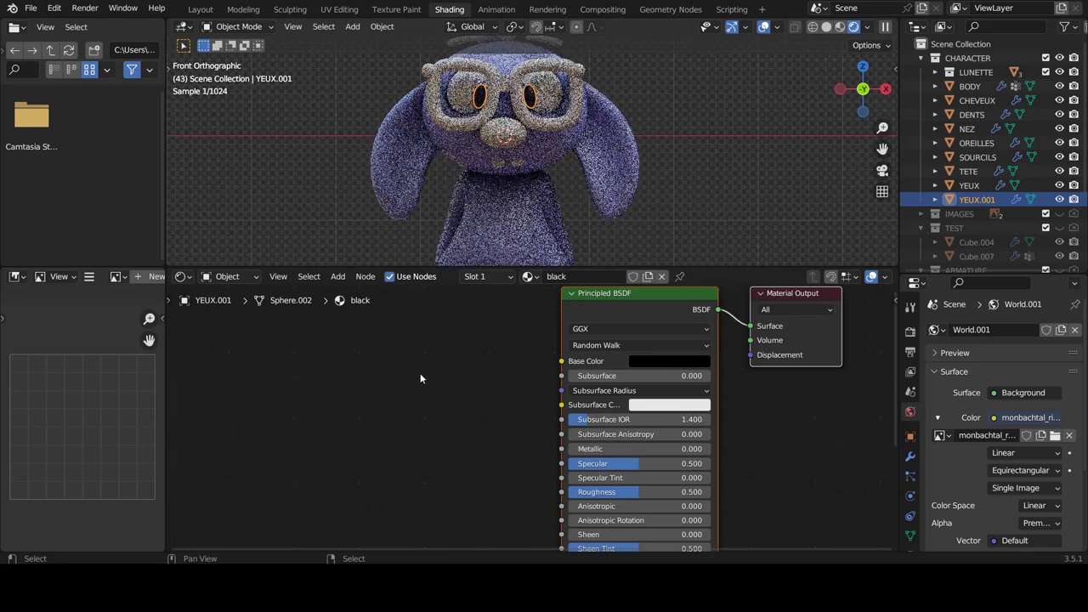
mouse_move(606, 499)
left_mouse_down()
mouse_move(611, 480)
mouse_move(561, 478)
left_mouse_up()
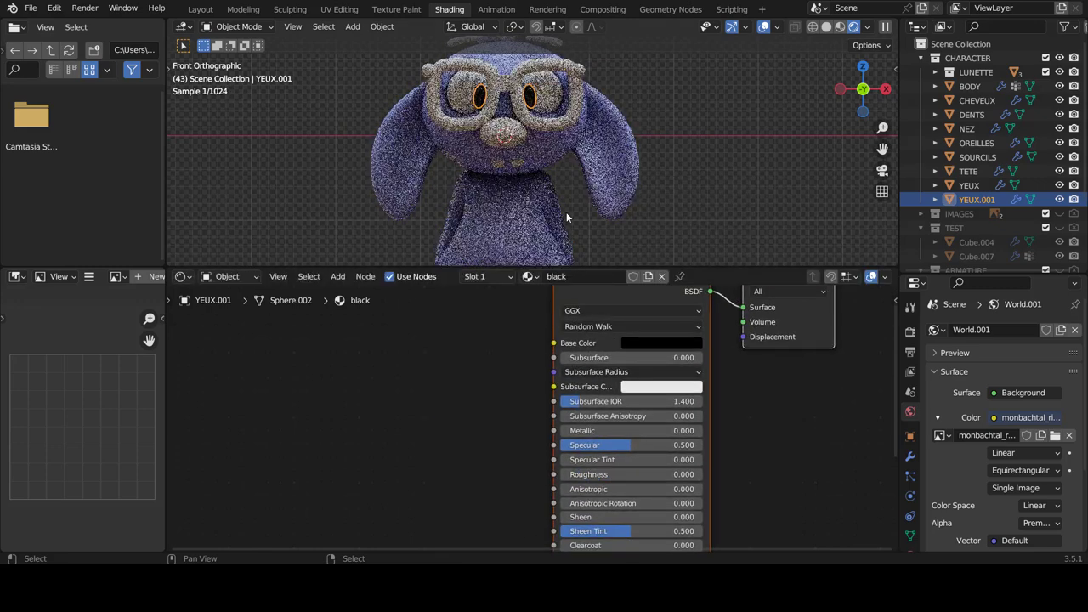
left_click(516, 216)
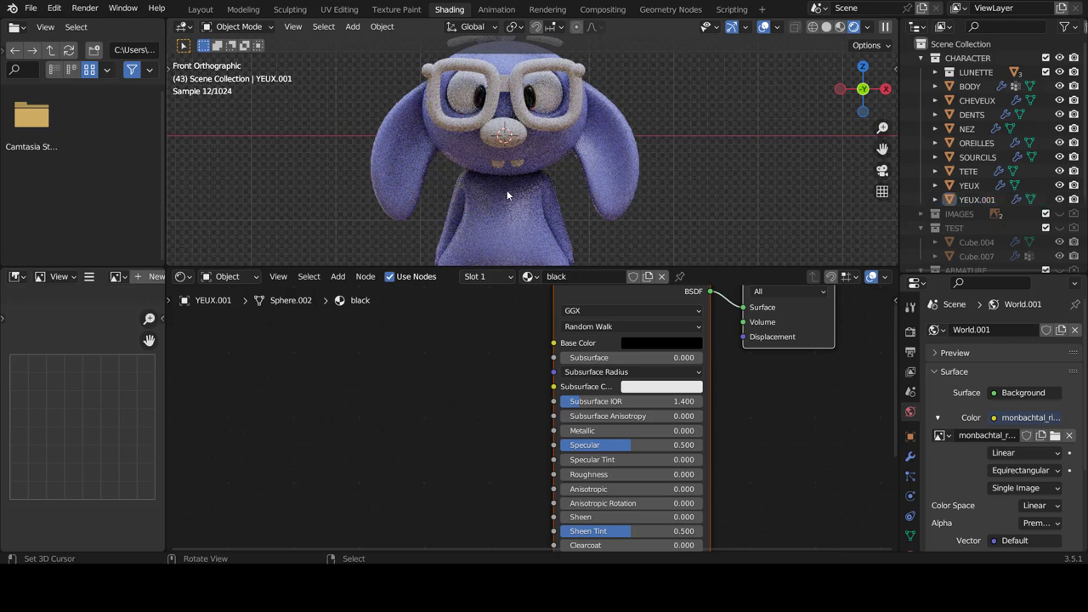
middle_click_drag(514, 154, 515, 215, "shift")
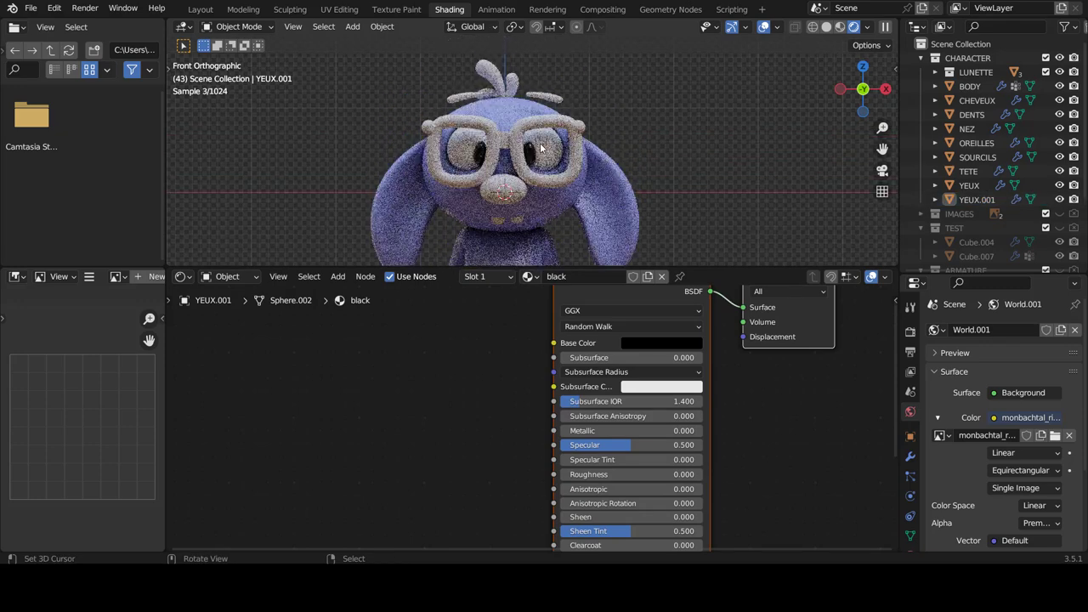
Step: Give YEUX a new material named 'white' with Roughness 0 and FFFFFF Base Color
left_click(544, 146)
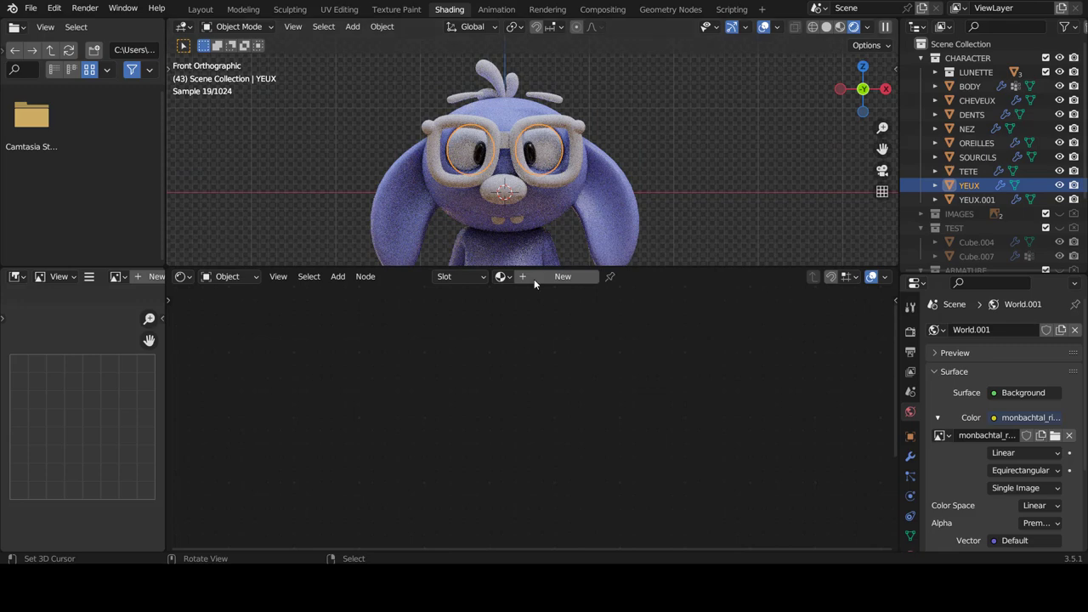
double_click(561, 277)
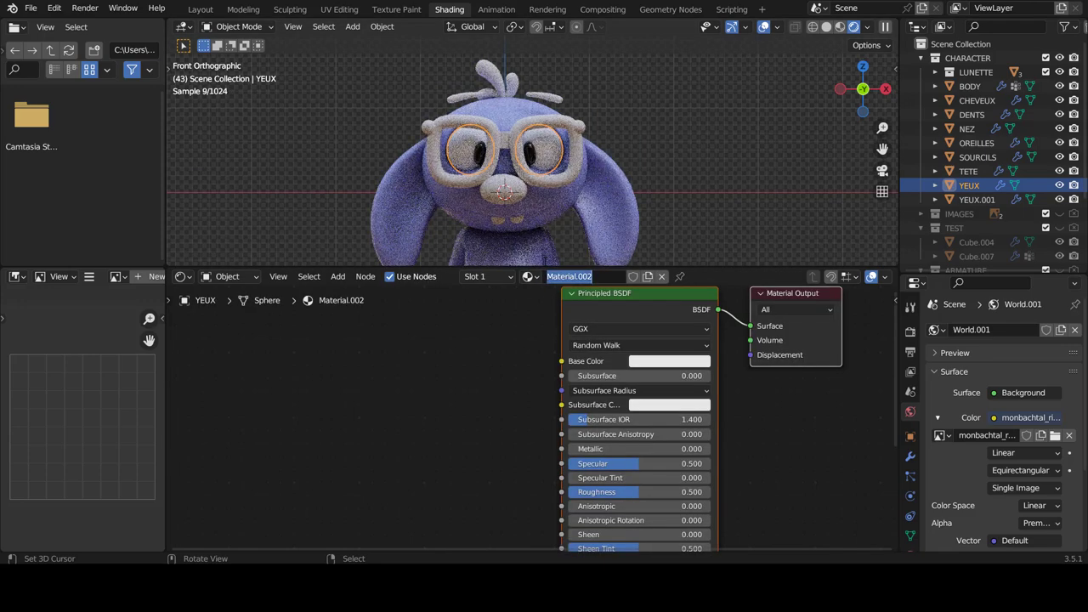
type("white")
key("Return")
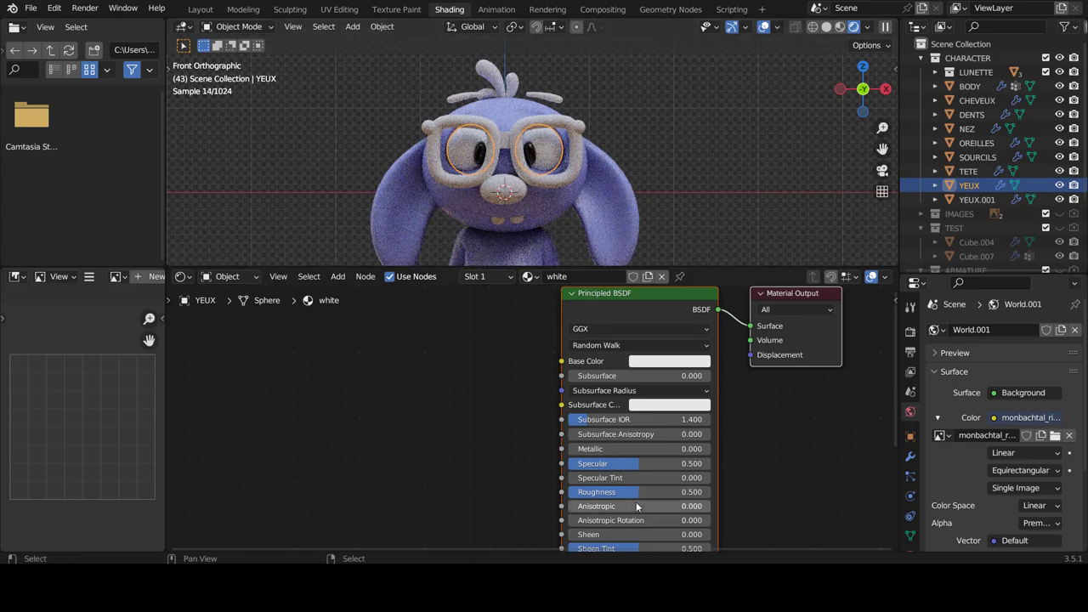
left_click_drag(637, 492, 569, 495)
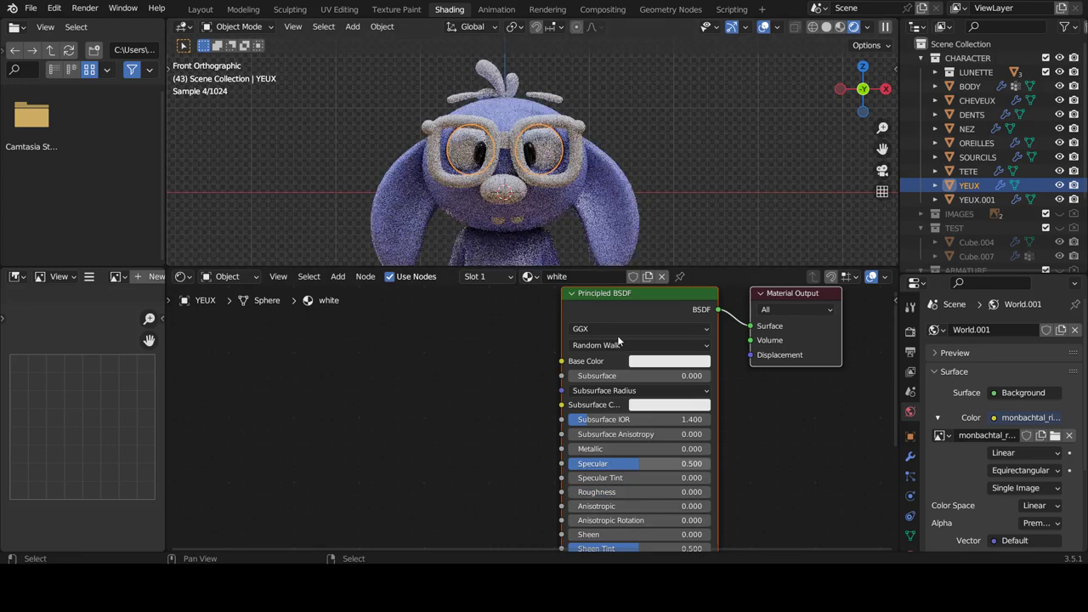
left_click(669, 365)
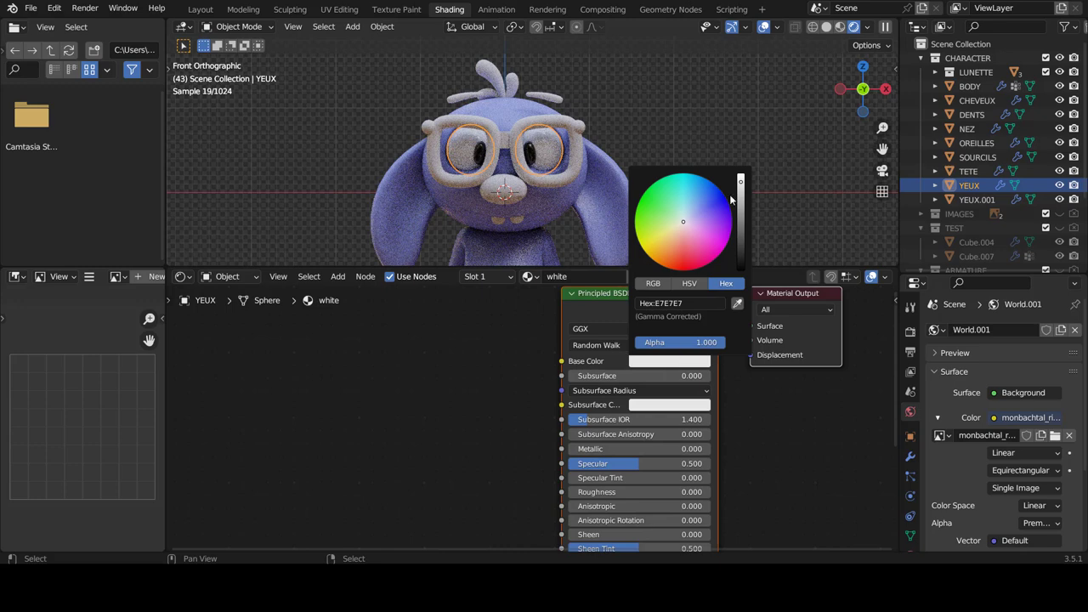
left_click_drag(740, 185, 740, 177)
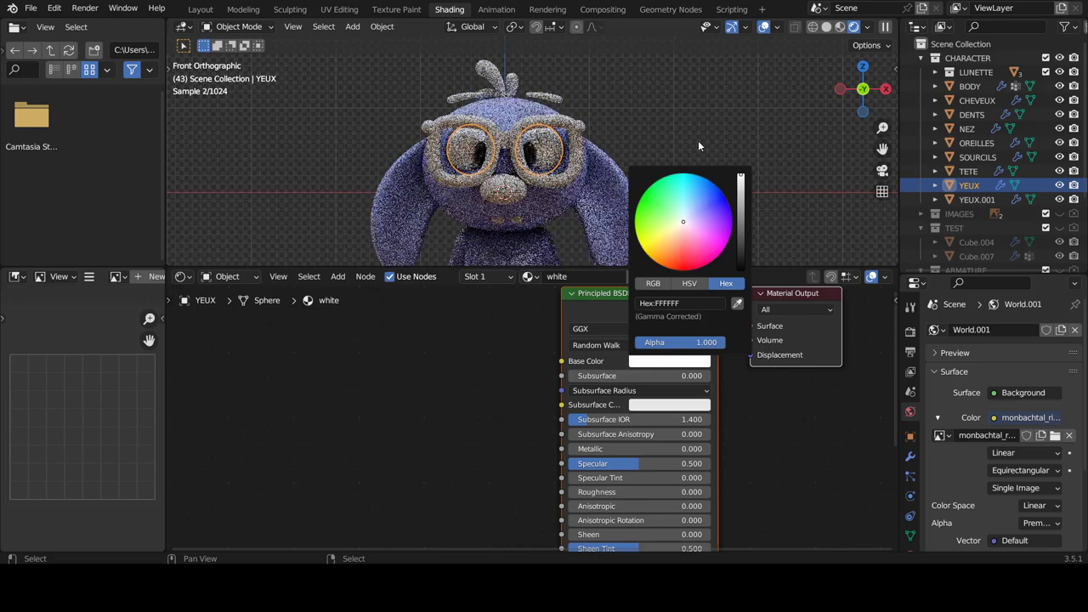
left_click(549, 185)
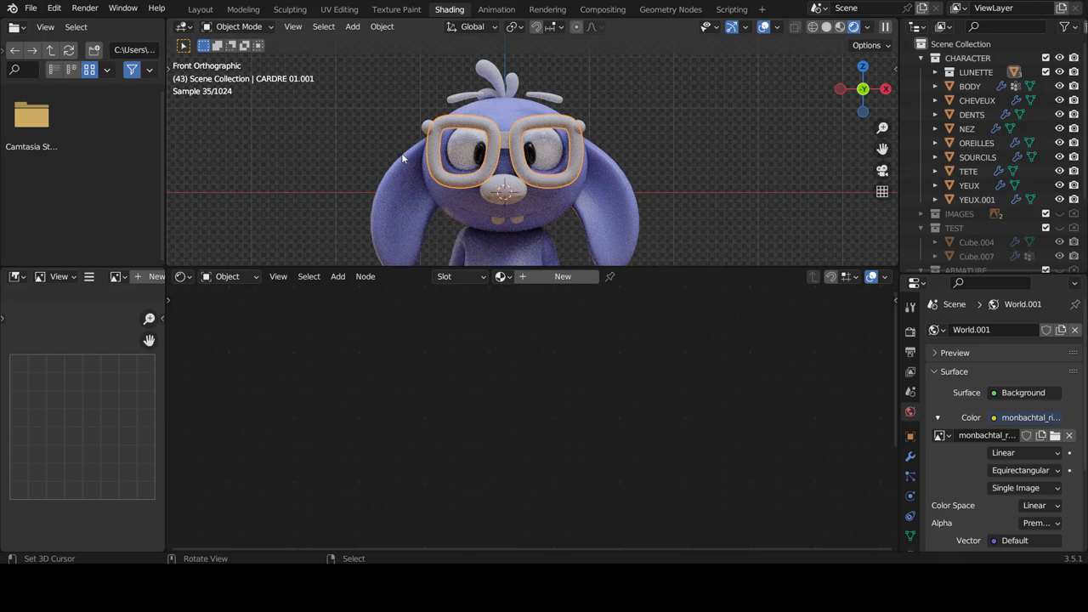
Step: Select the glasses frame CARDRE 01.001 from the front view and add a new material
middle_click_drag(403, 159, 437, 156)
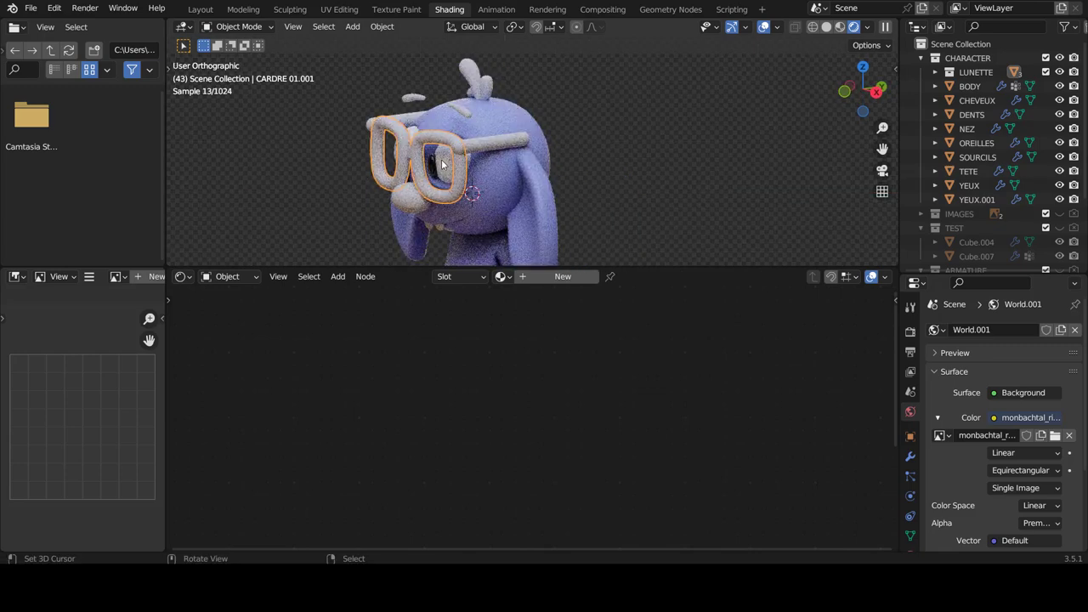
key("KP_1")
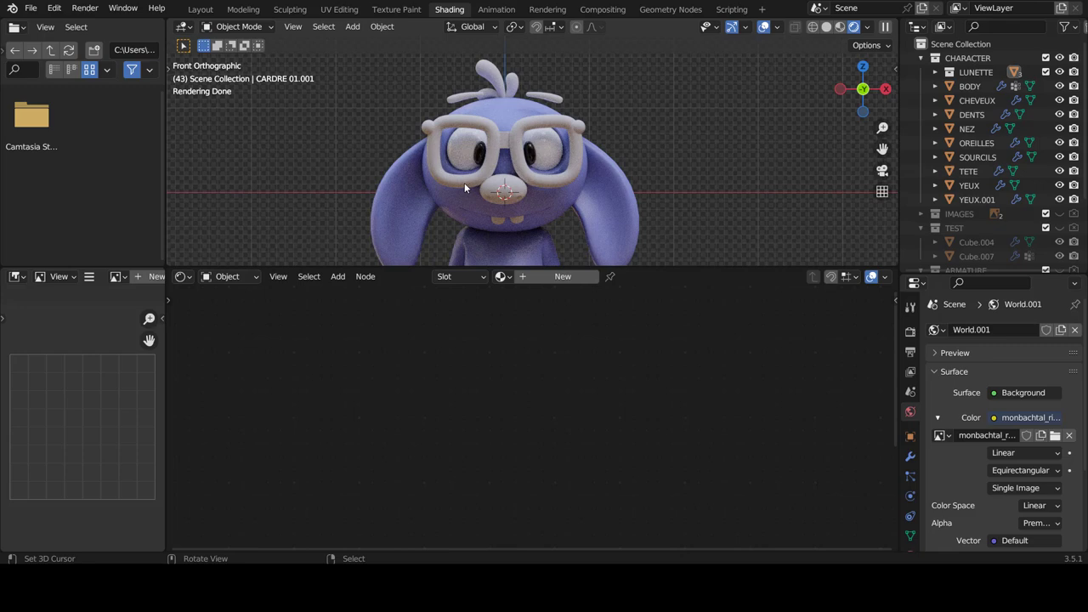
left_click(539, 182)
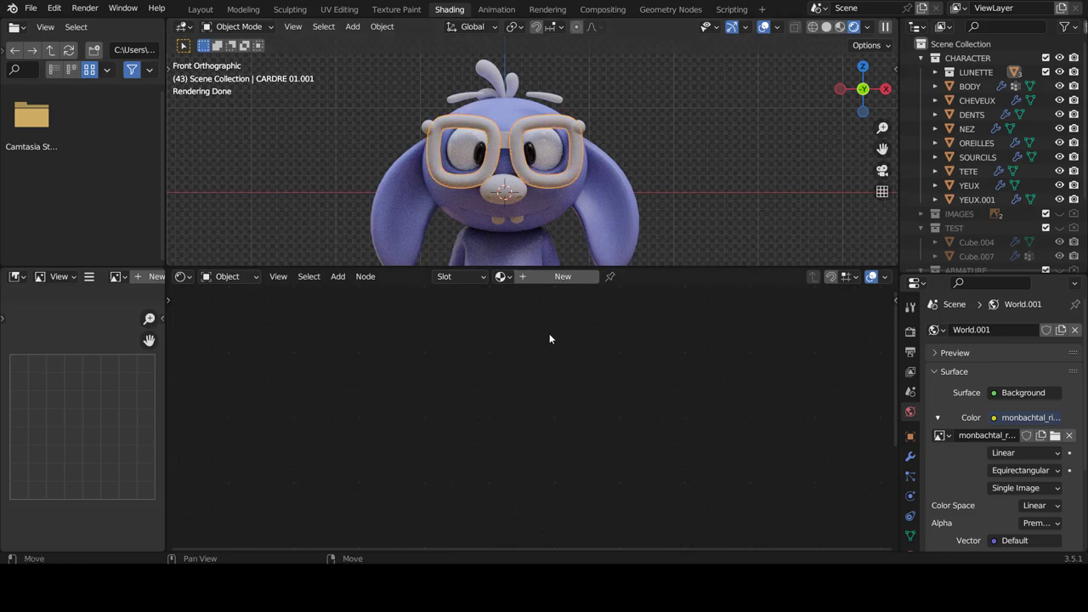
left_click(558, 277)
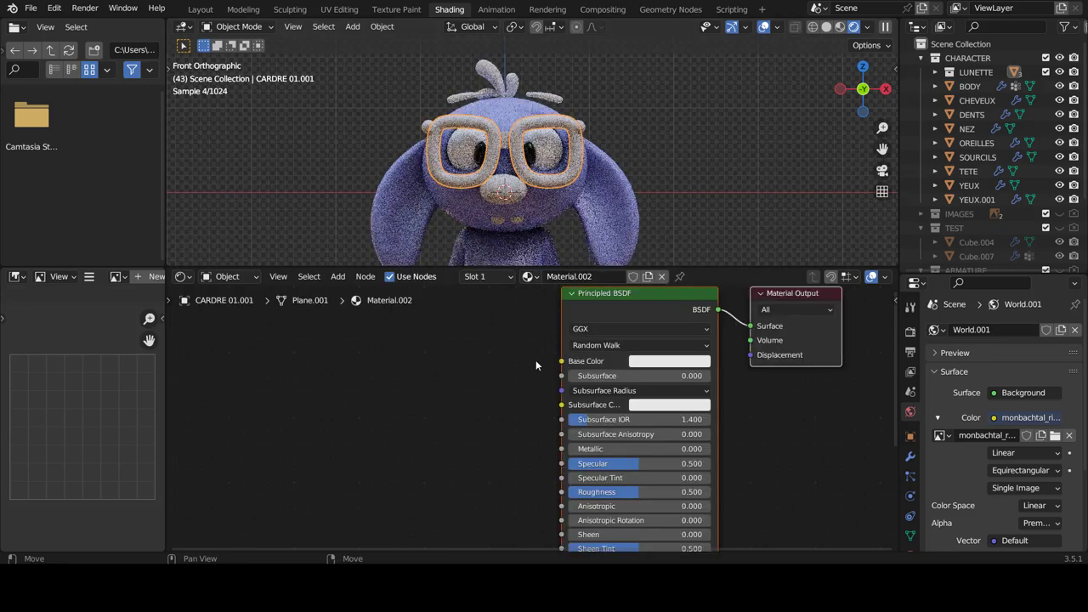
Step: Make the frame material black, name it 'noir', and lower Roughness to 0.111
left_click(661, 364)
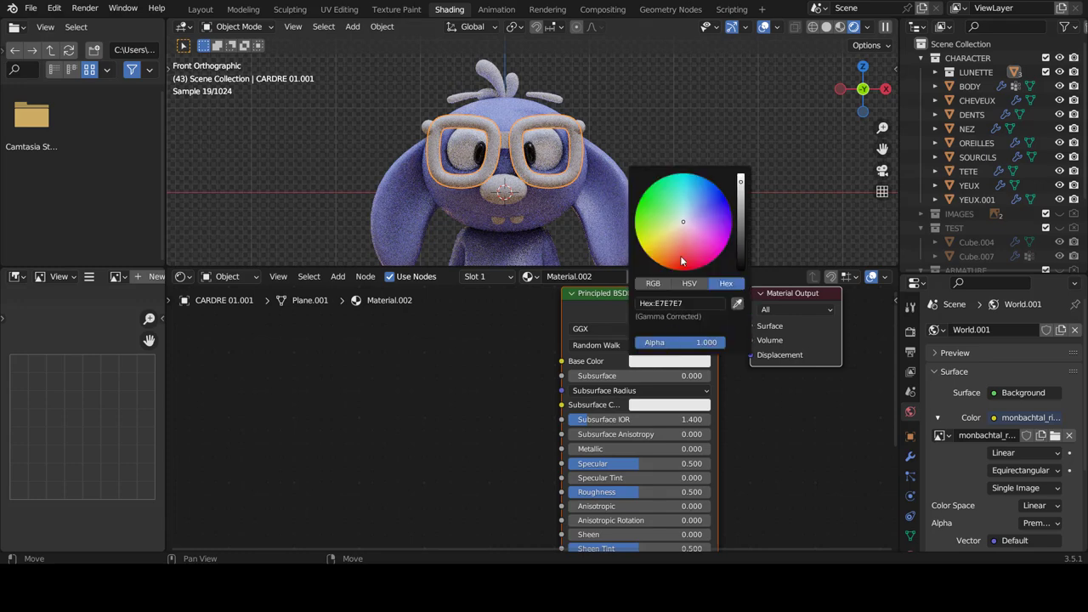
left_click_drag(737, 232, 740, 268)
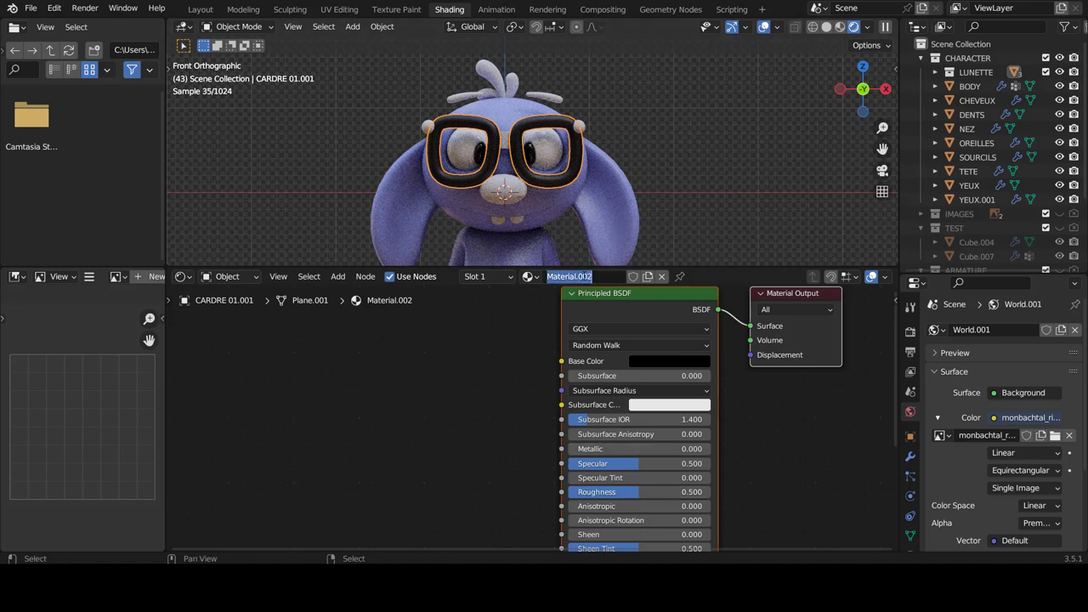
type("b")
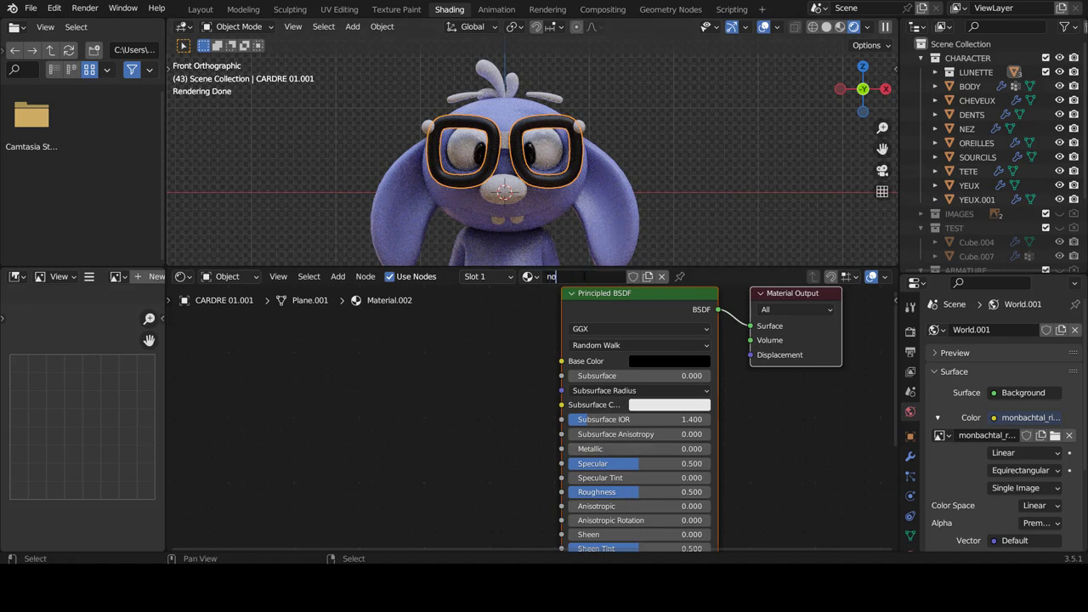
key("Return")
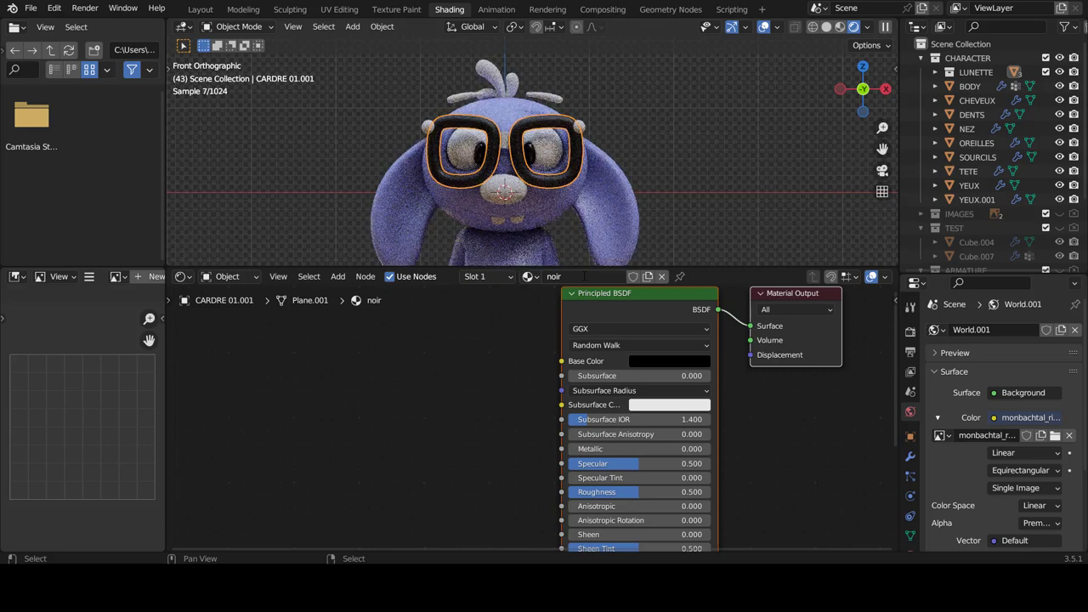
left_click_drag(636, 491, 582, 492)
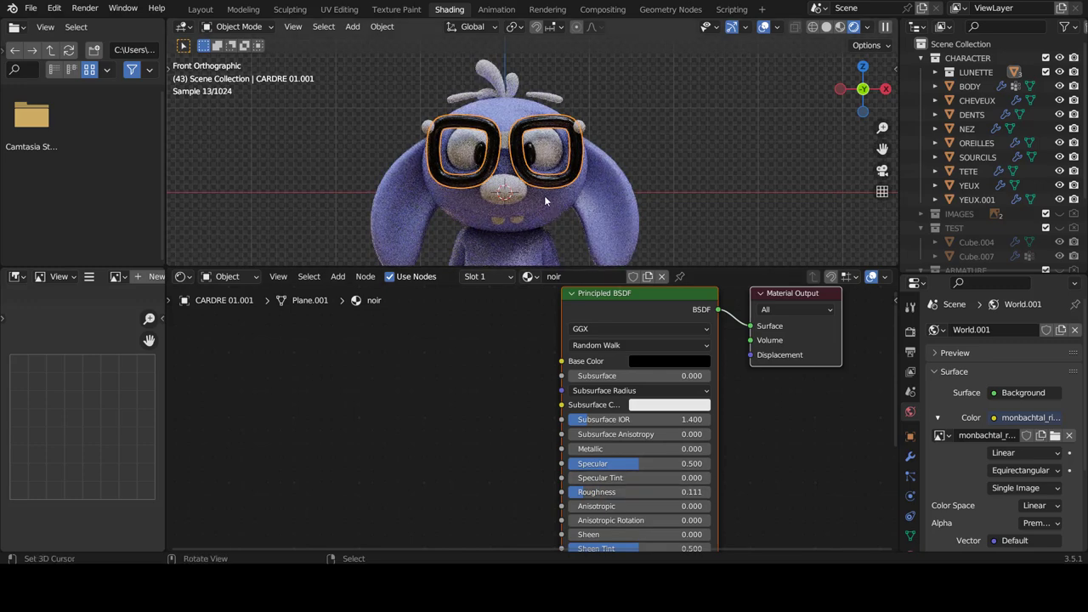
Step: Assign the noir material to the glasses hinge CARDRE 01 and the bridge CARDRE 02
left_click(583, 130)
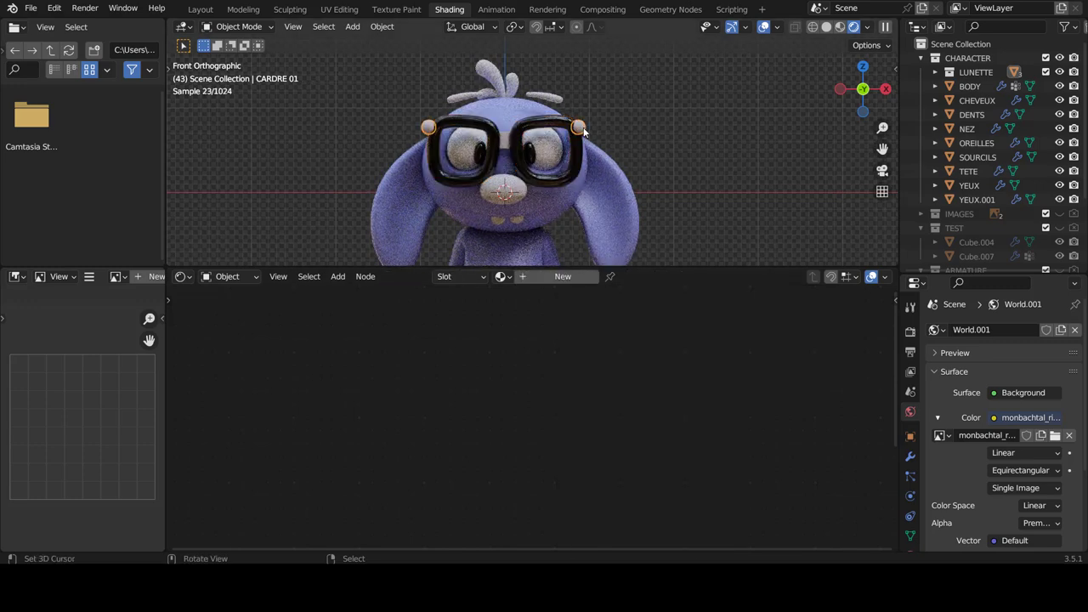
left_click(503, 277)
left_click(539, 340)
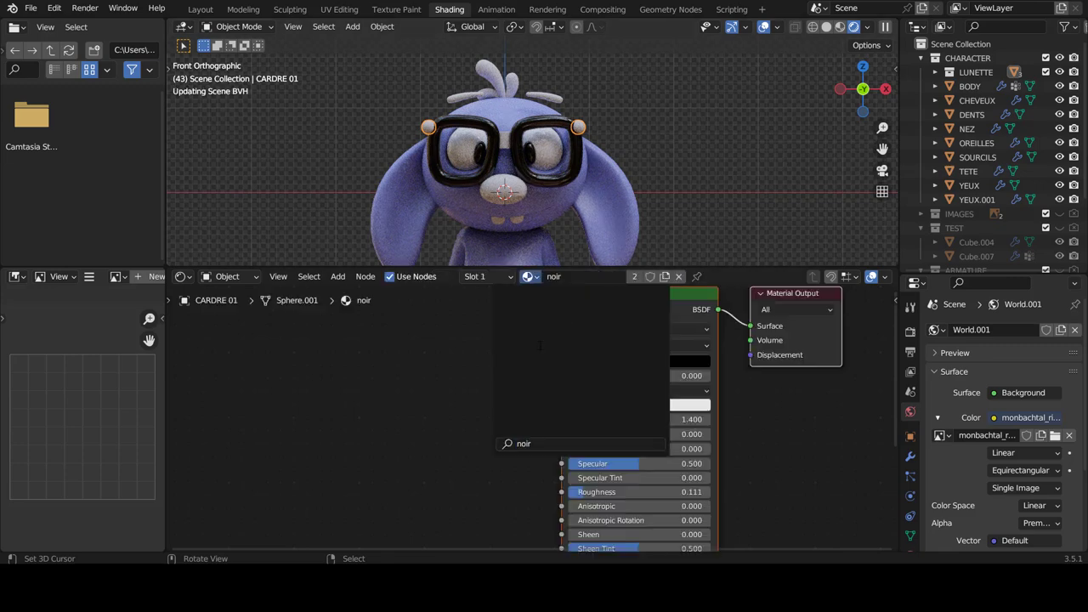
left_click(503, 141)
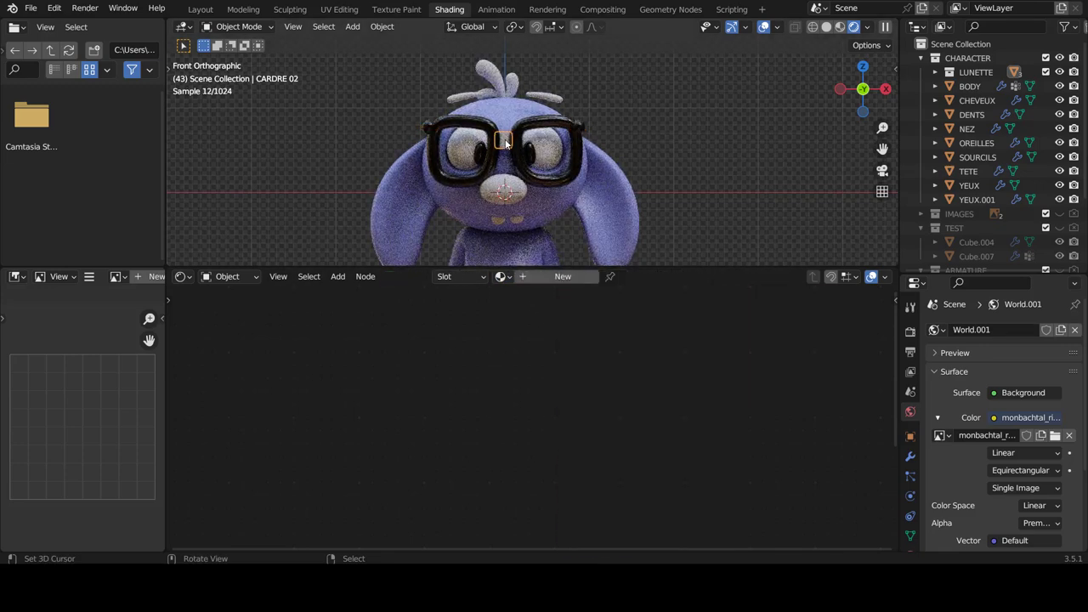
left_click(501, 278)
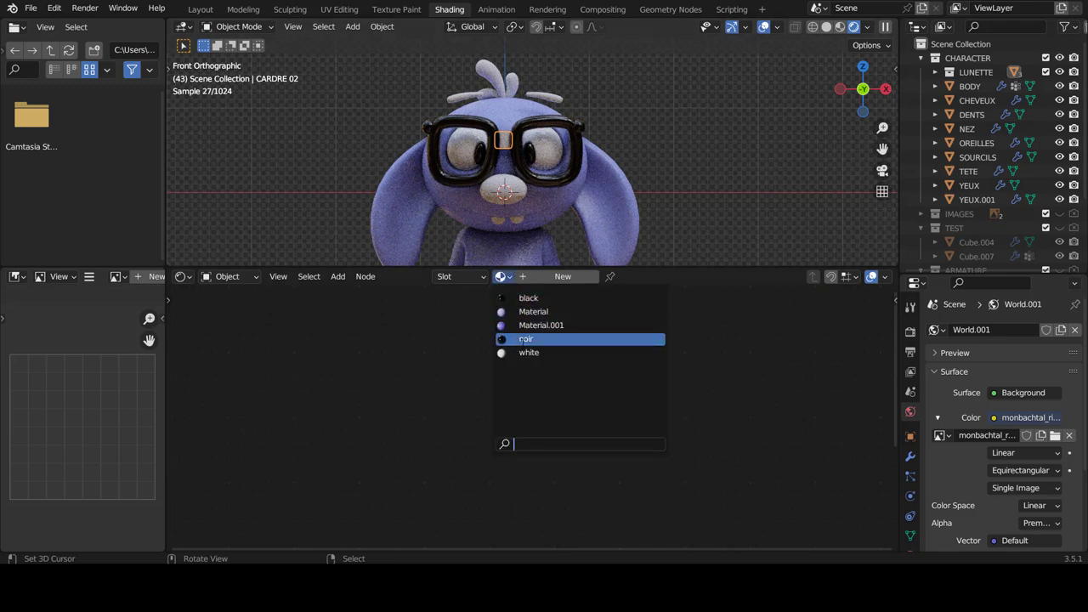
left_click(526, 339)
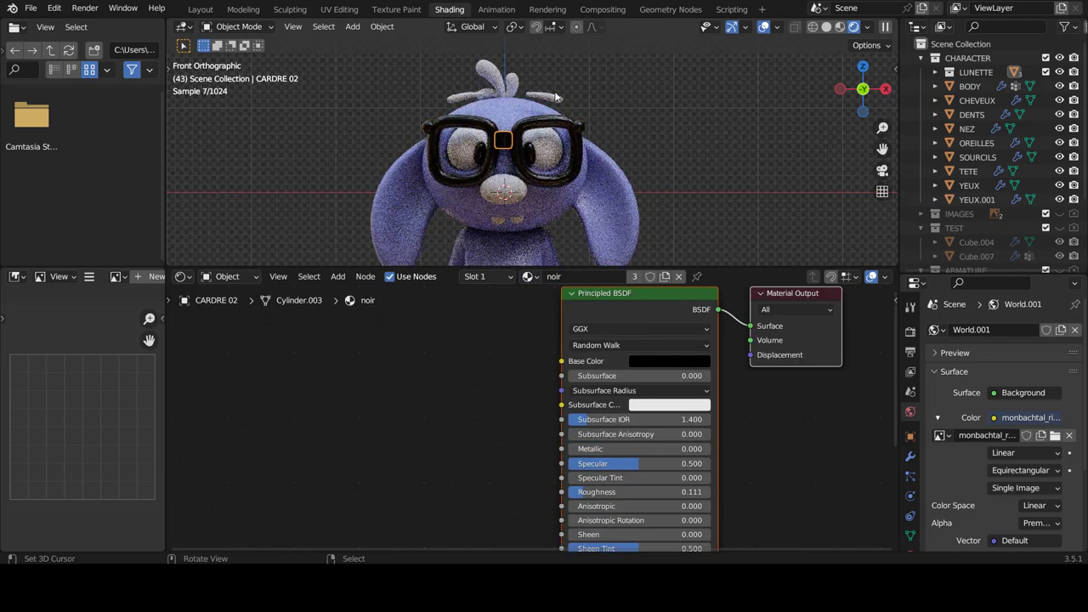
Step: Give the hair CHEVEUX the noir material and the eyebrows SOURCILS the shared blue Material
left_click(498, 72)
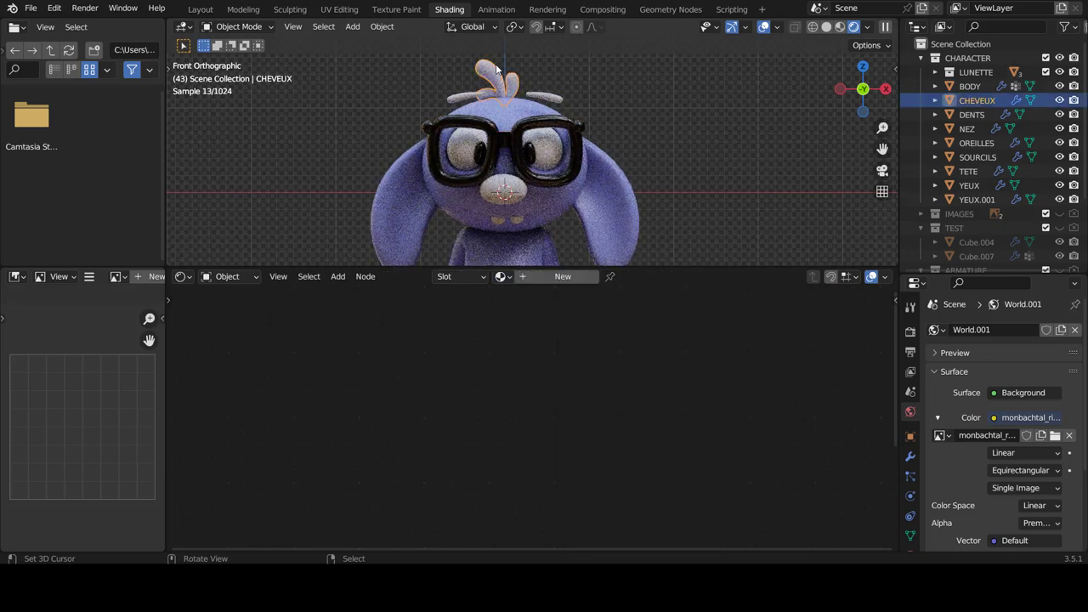
left_click(503, 278)
left_click(521, 339)
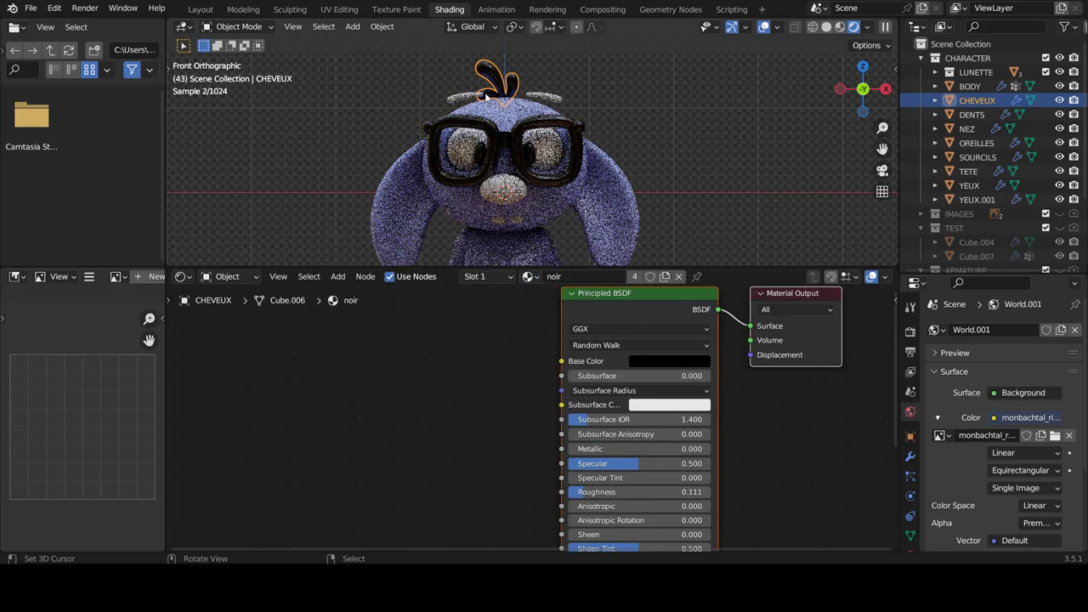
left_click(473, 96)
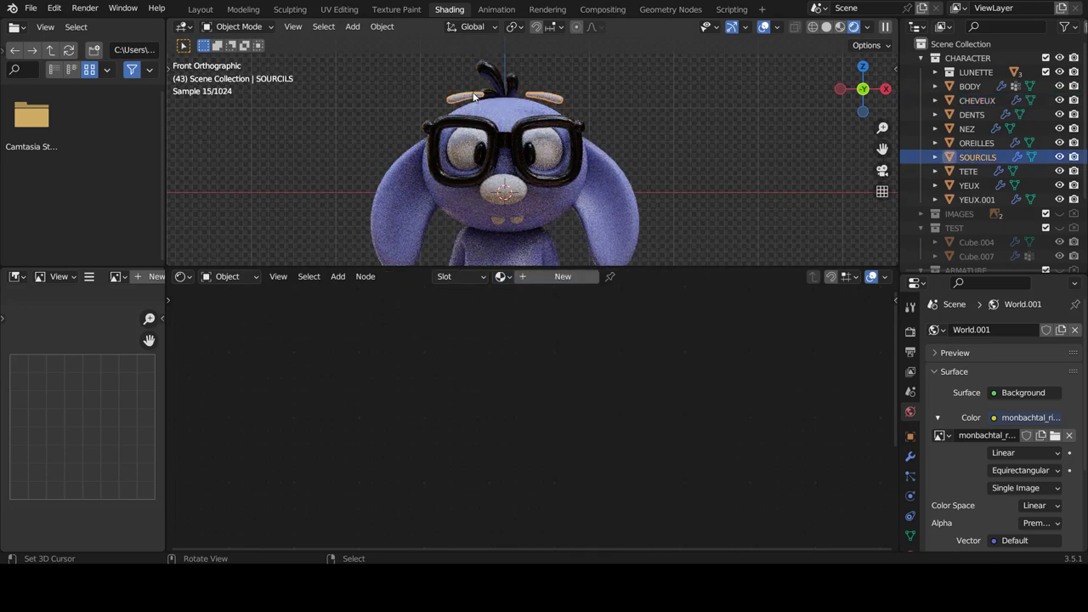
left_click(503, 277)
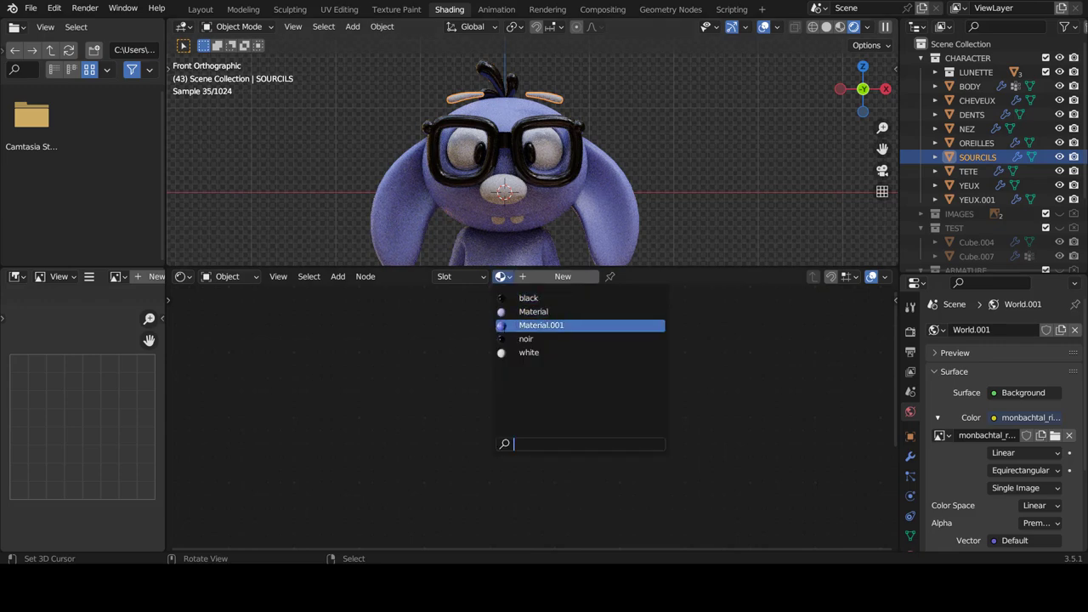
left_click(545, 312)
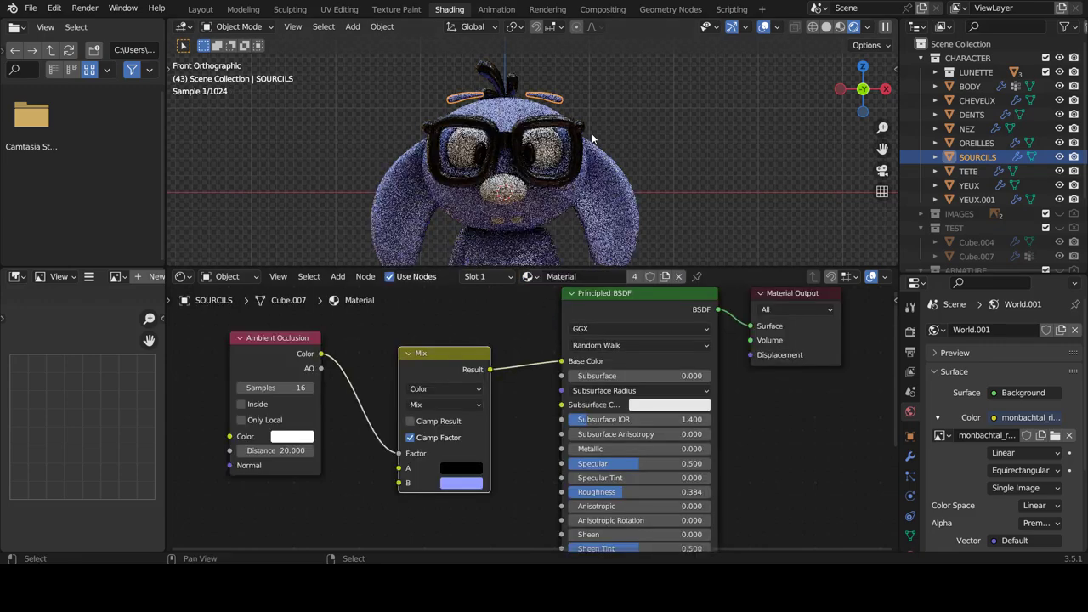
left_click(593, 113)
scroll(570, 152, "down", 3)
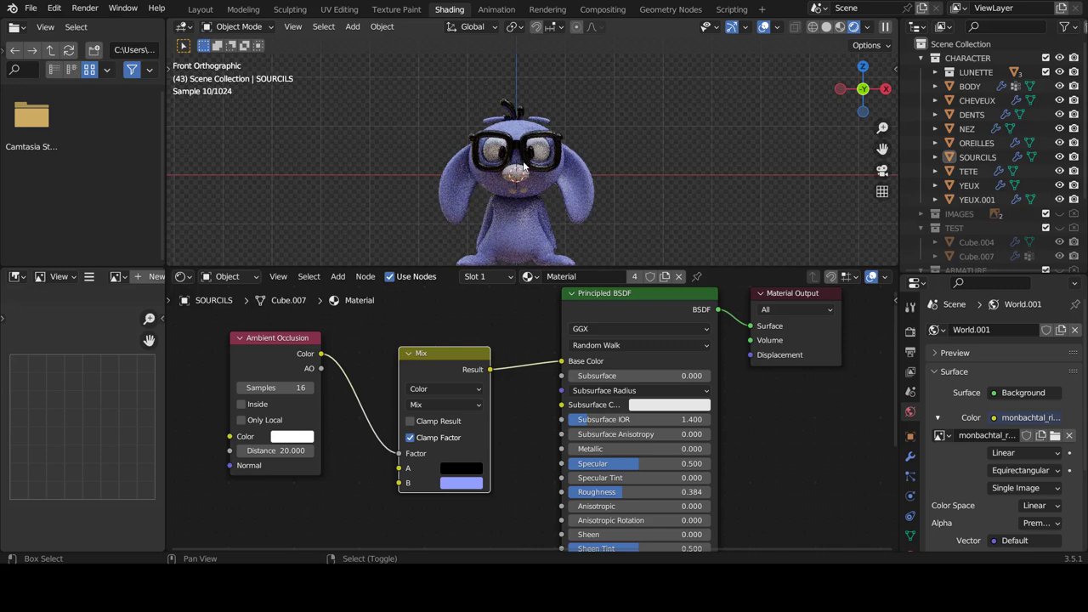
scroll(509, 199, "up", 5)
Step: Give the nose NEZ a new material with blue Base Color 6280E7 and Roughness 0.293
left_click(508, 199)
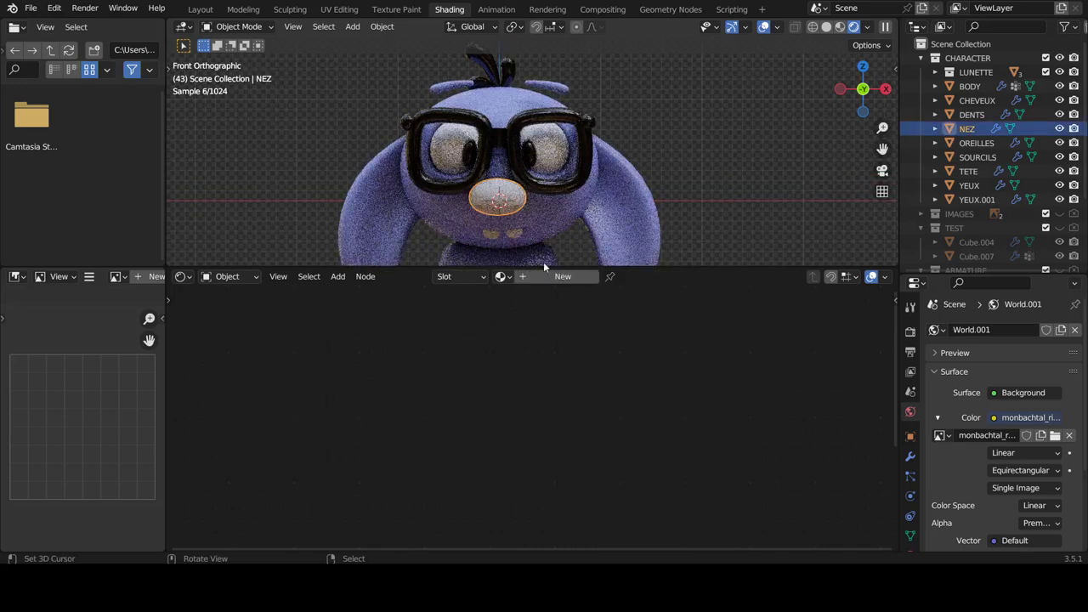
left_click(559, 277)
left_click(653, 364)
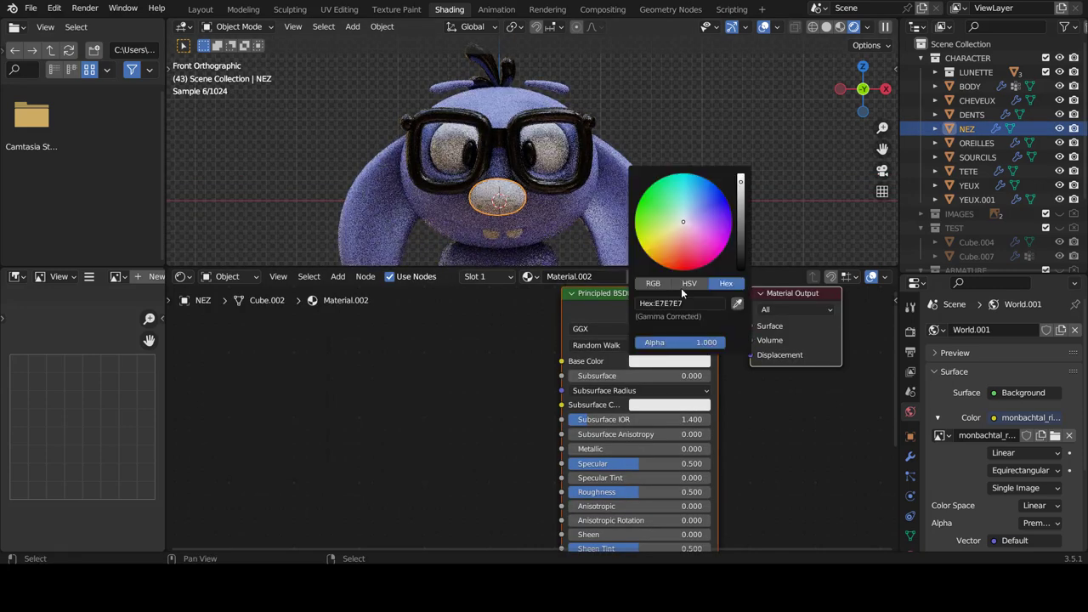
left_click(703, 201)
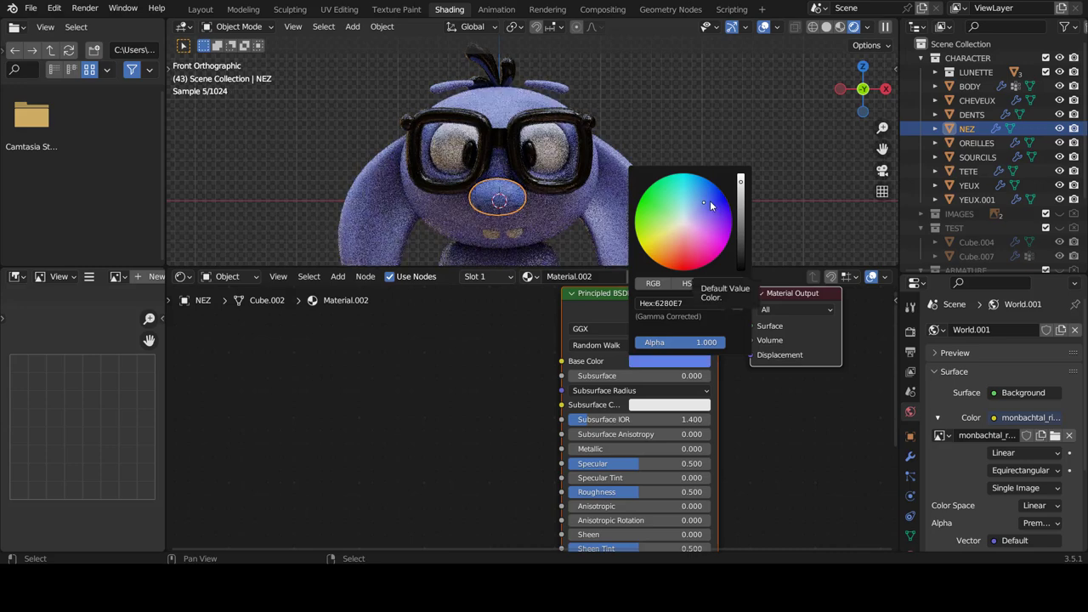
left_click(554, 266)
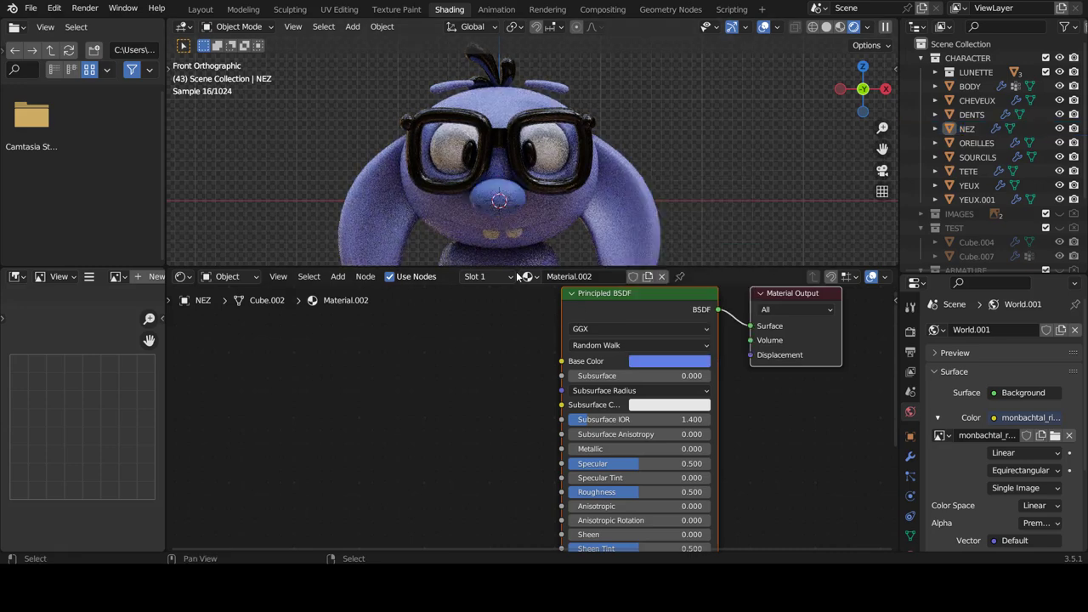
left_click(511, 199)
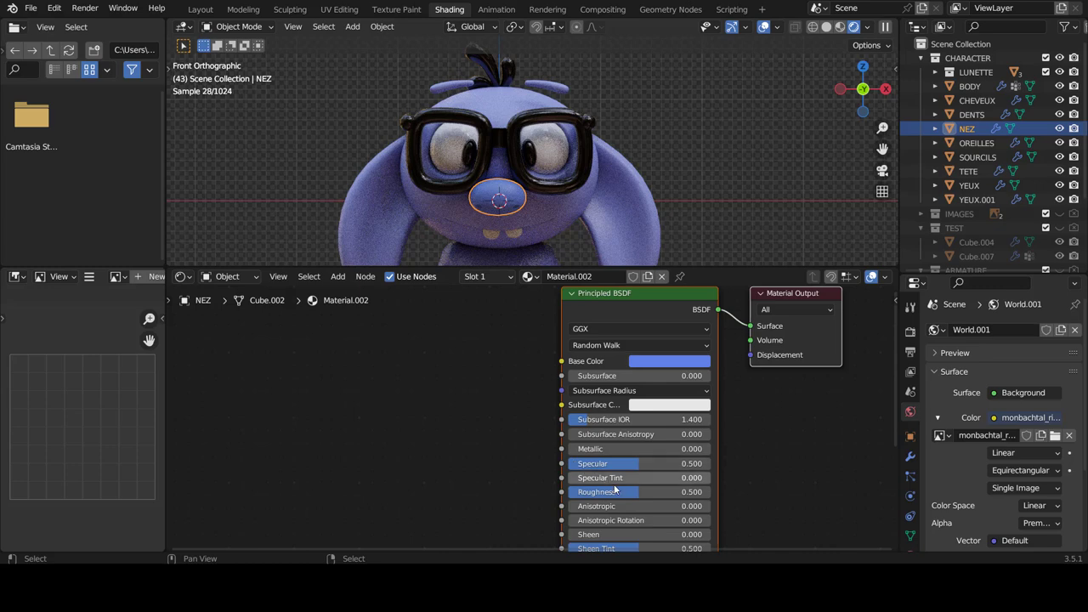
left_click_drag(634, 492, 611, 491)
Step: Inspect the whole character from an angle and the front, then go to the Layout workspace
scroll(510, 170, "down", 2)
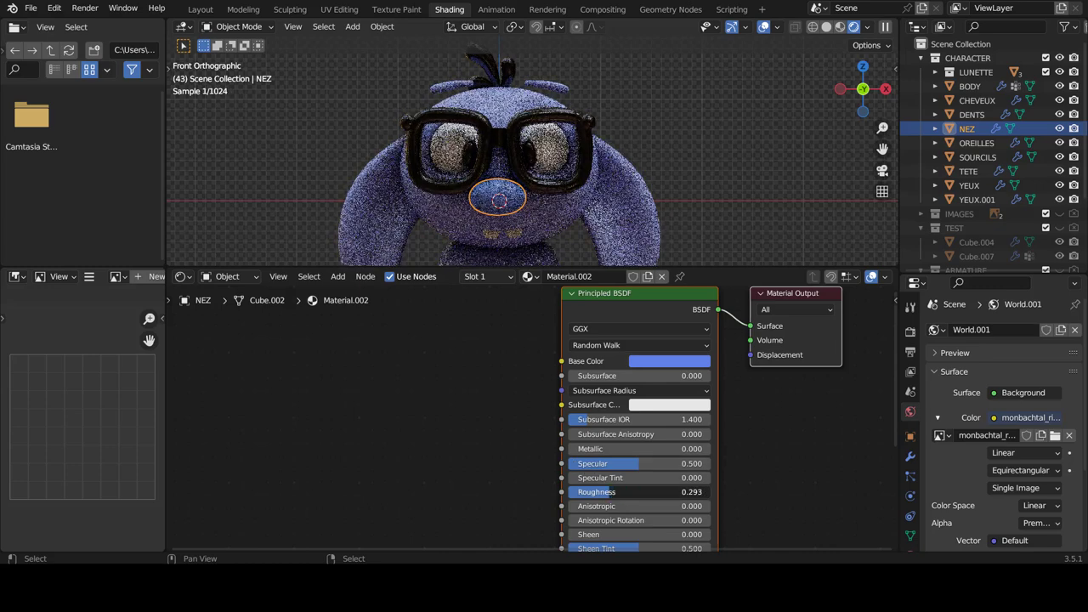
key("alt+a")
scroll(548, 150, "down", 2)
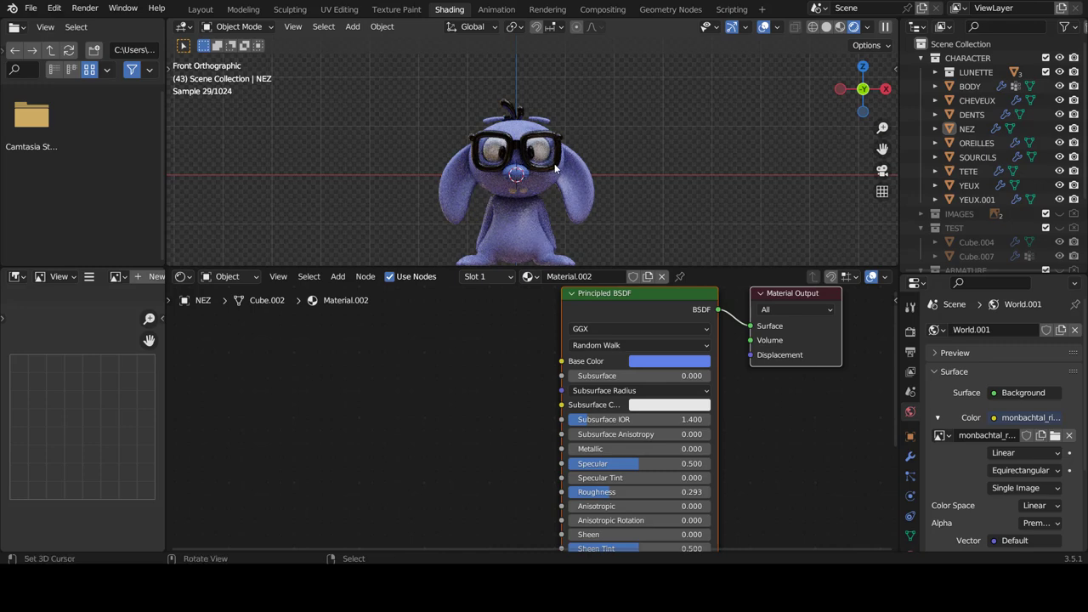
mouse_move(554, 168)
middle_mouse_down()
mouse_move(437, 197)
mouse_move(527, 191)
middle_mouse_up()
key("KP_1")
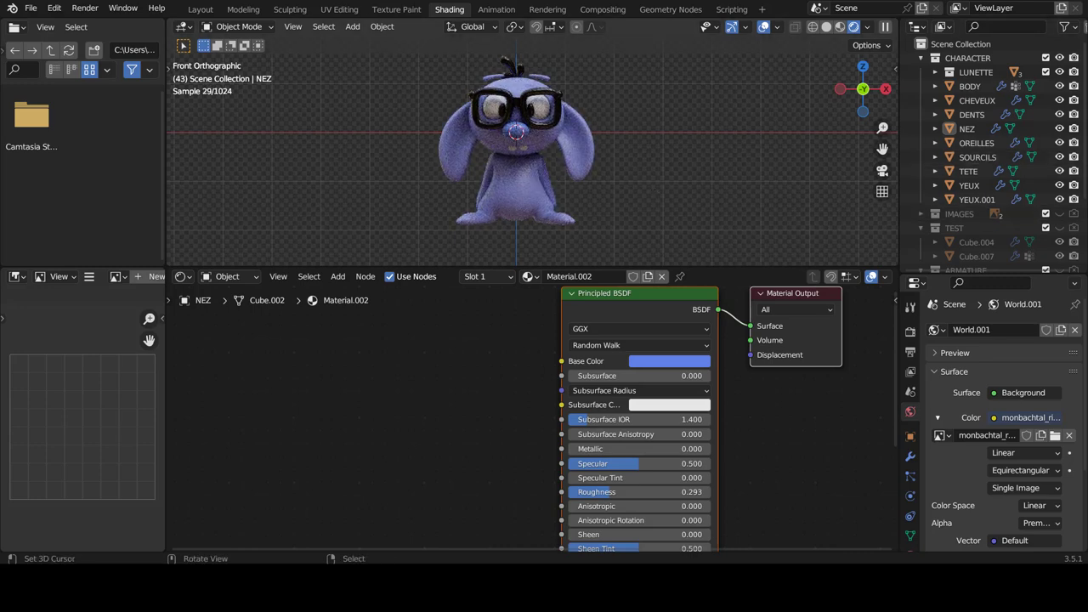
left_click(200, 10)
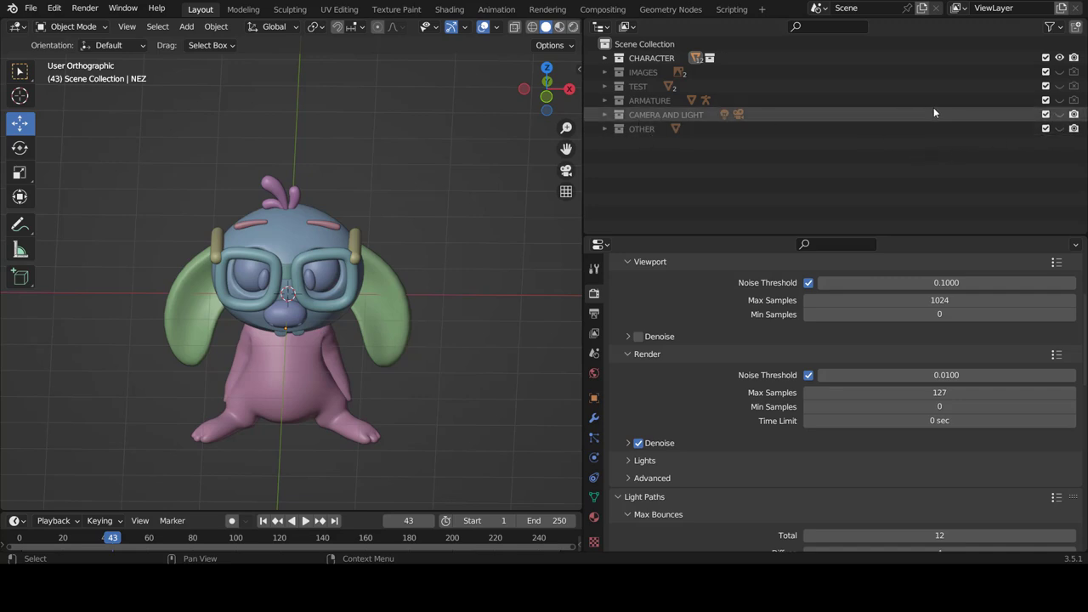
Step: Unhide the CAMERA AND LIGHT and OTHER collections, select the backdrop Plane, and return to Shading
left_click(1059, 113)
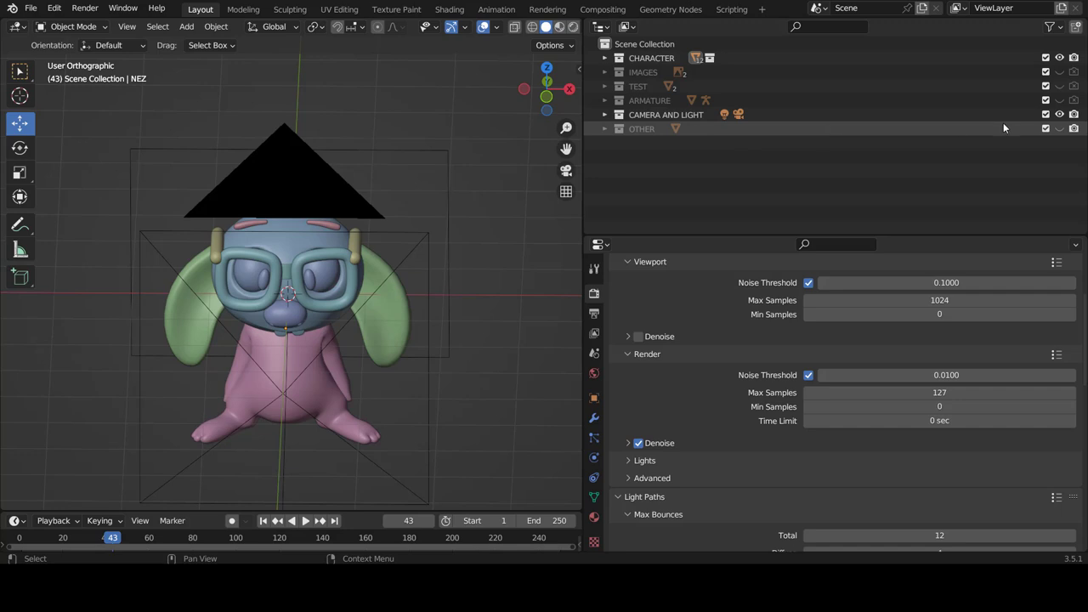
left_click(1059, 129)
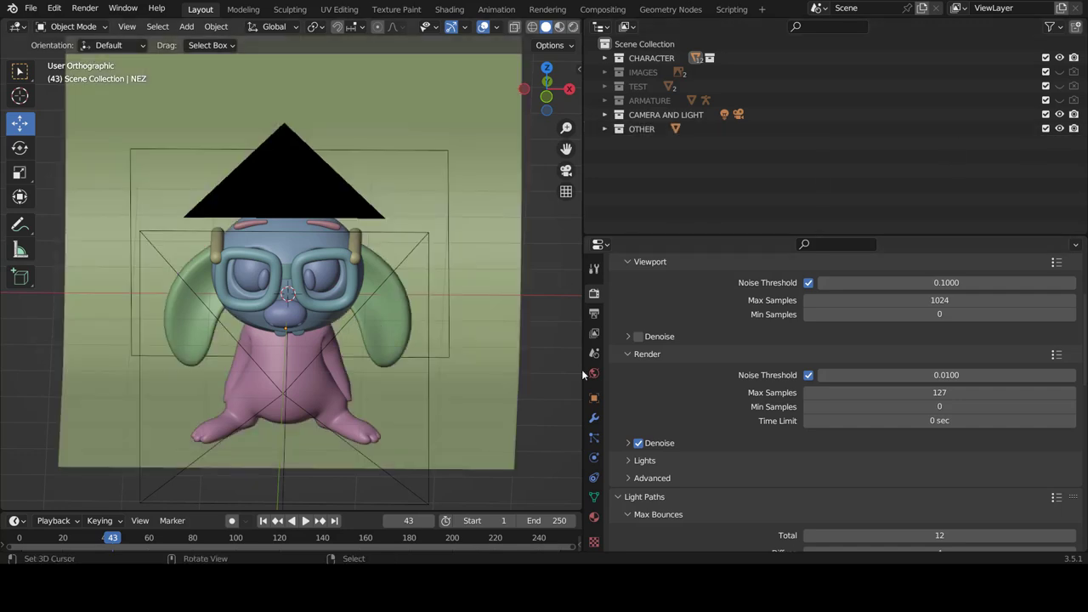
left_click(479, 275)
left_click(445, 10)
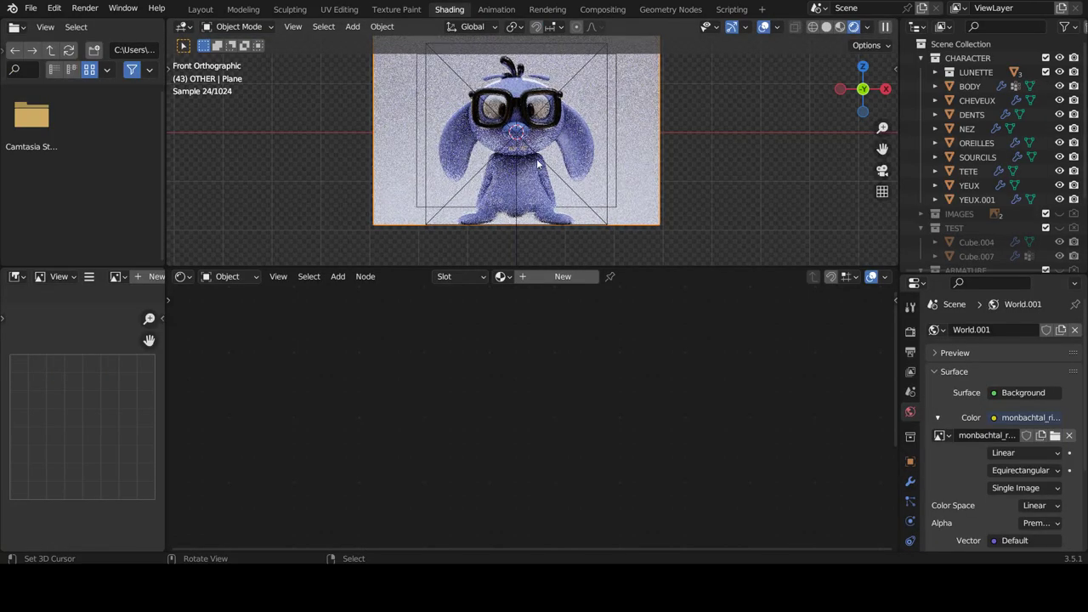
mouse_move(517, 164)
middle_mouse_down()
mouse_move(637, 183)
mouse_move(563, 185)
mouse_move(525, 237)
middle_mouse_up()
Step: Change the body Mix node's A colour from black to deep blue 003CC7
left_click(524, 207)
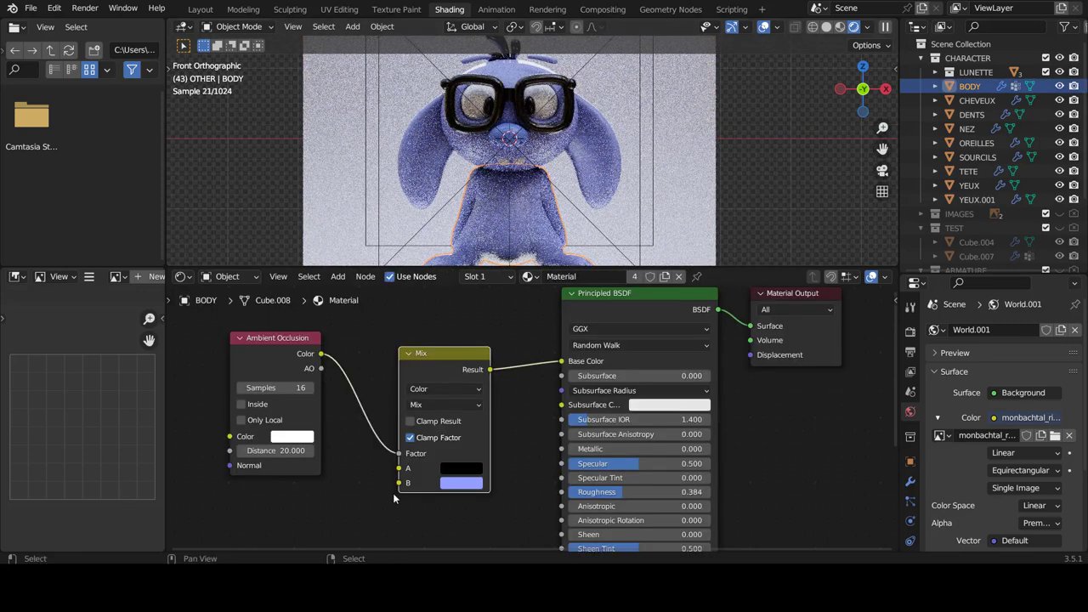
left_click_drag(441, 365, 450, 366)
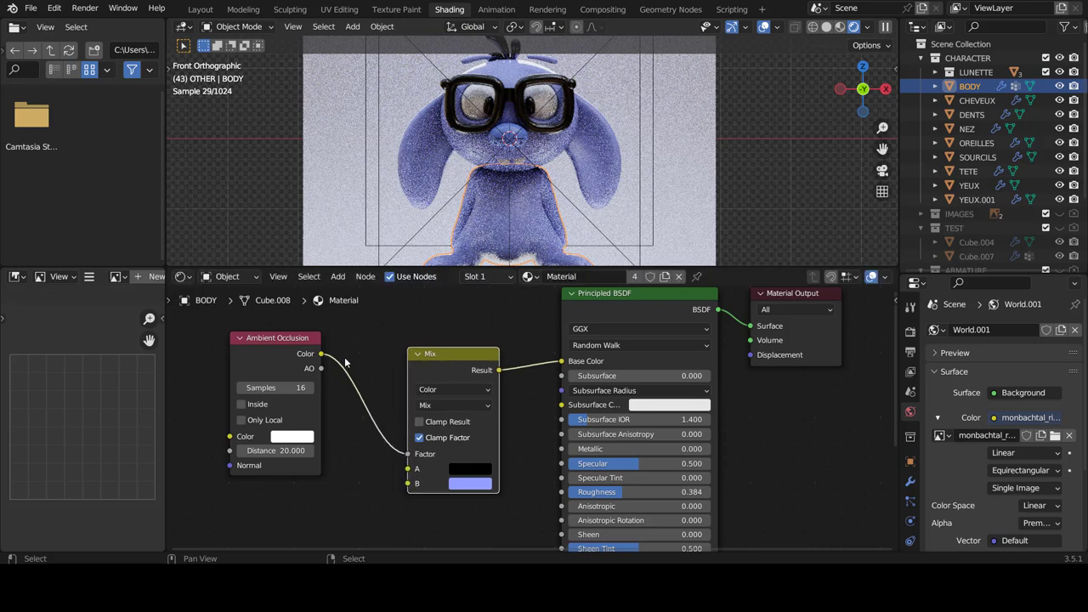
left_click(273, 344)
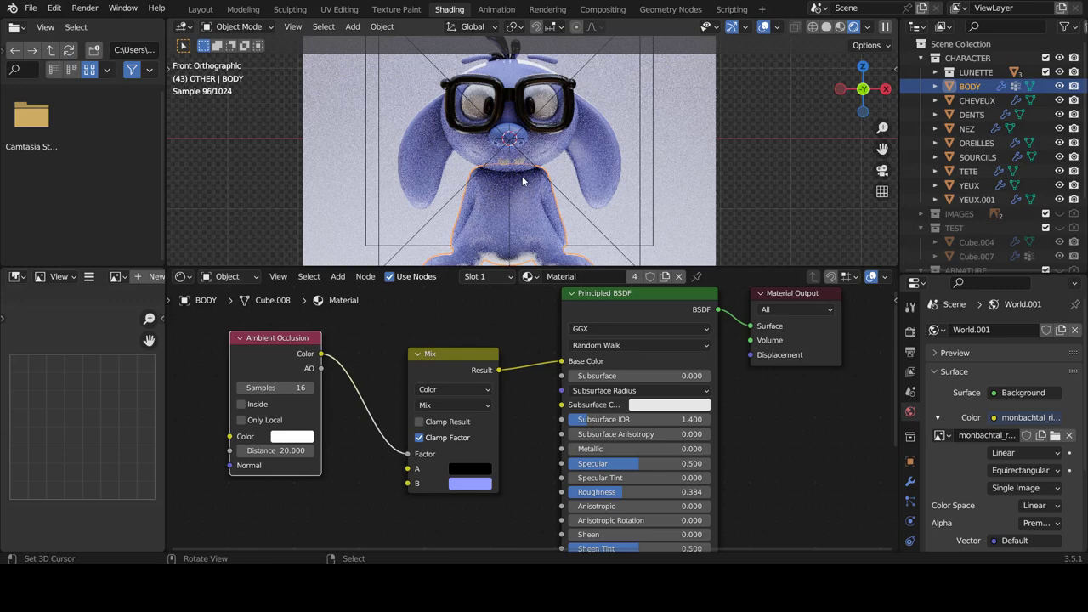
left_click(470, 469)
left_click_drag(561, 333, 561, 285)
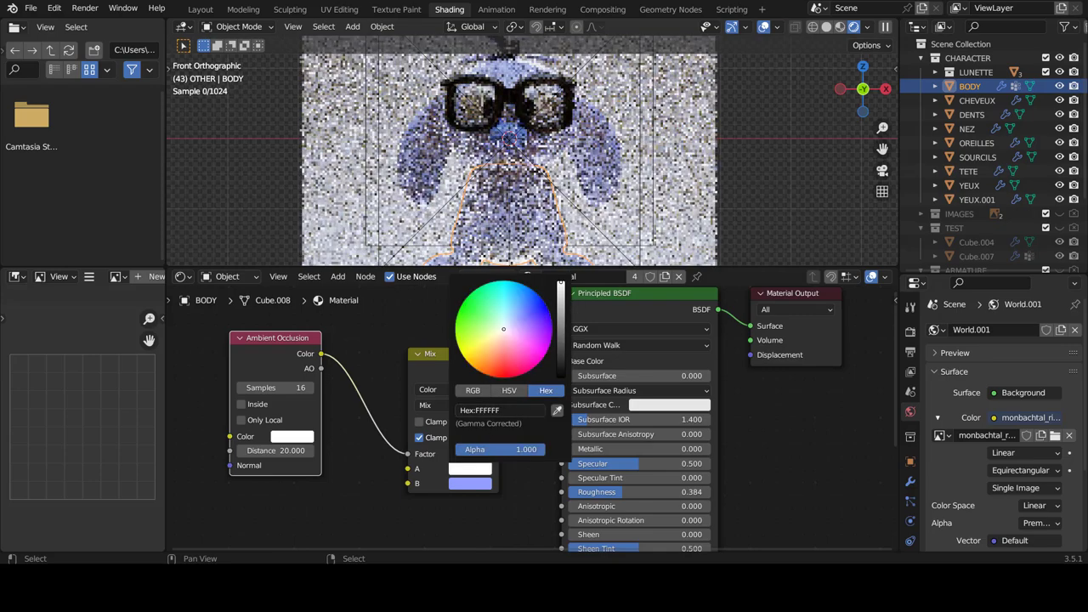
left_click(527, 302)
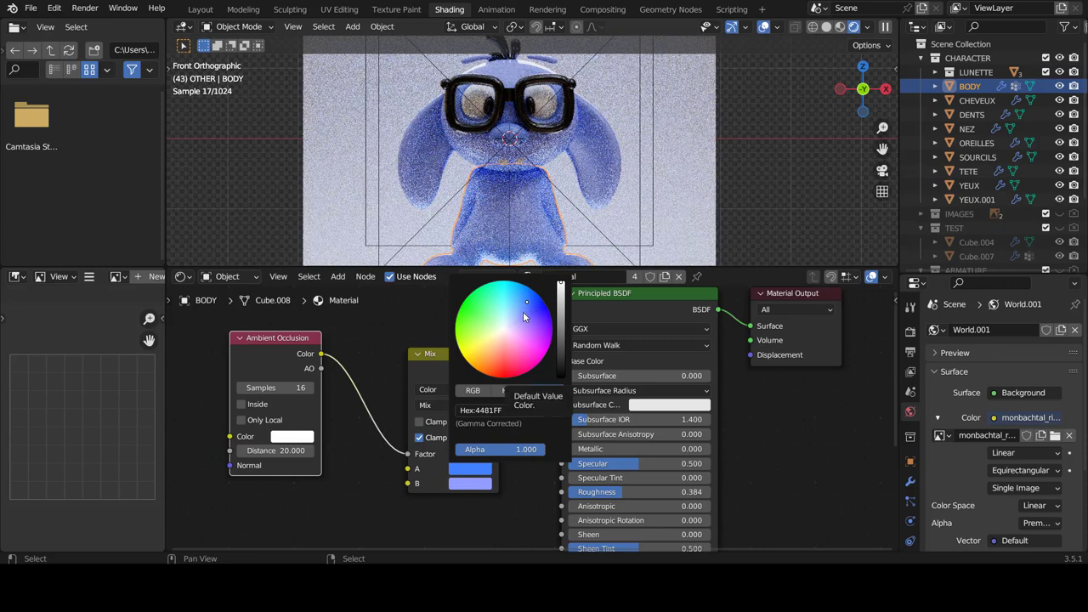
mouse_move(525, 317)
left_mouse_down()
mouse_move(553, 328)
mouse_move(535, 292)
left_mouse_up()
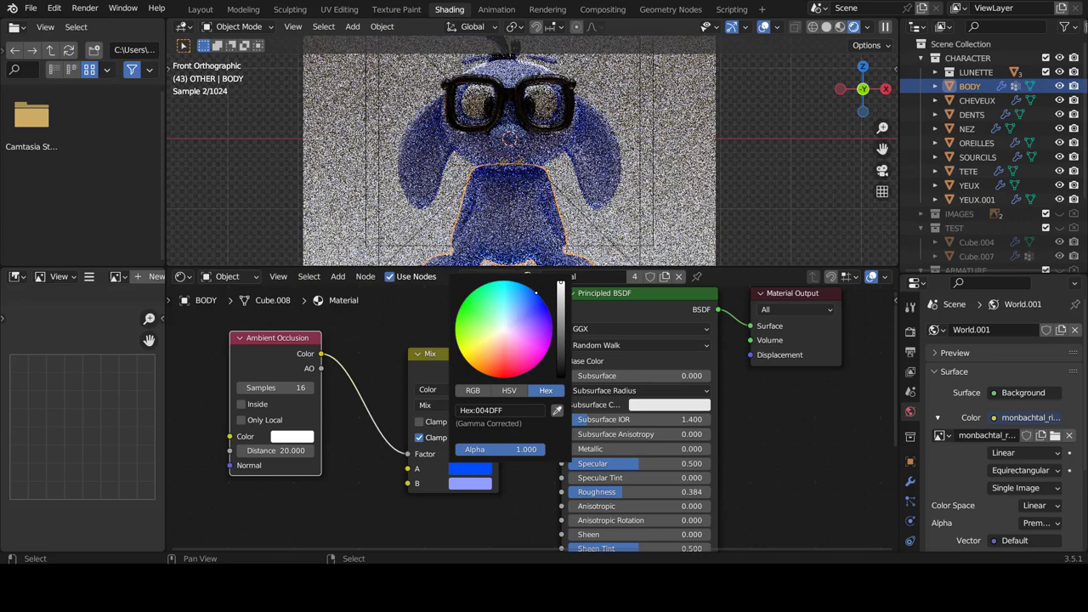
left_click_drag(559, 316, 560, 300)
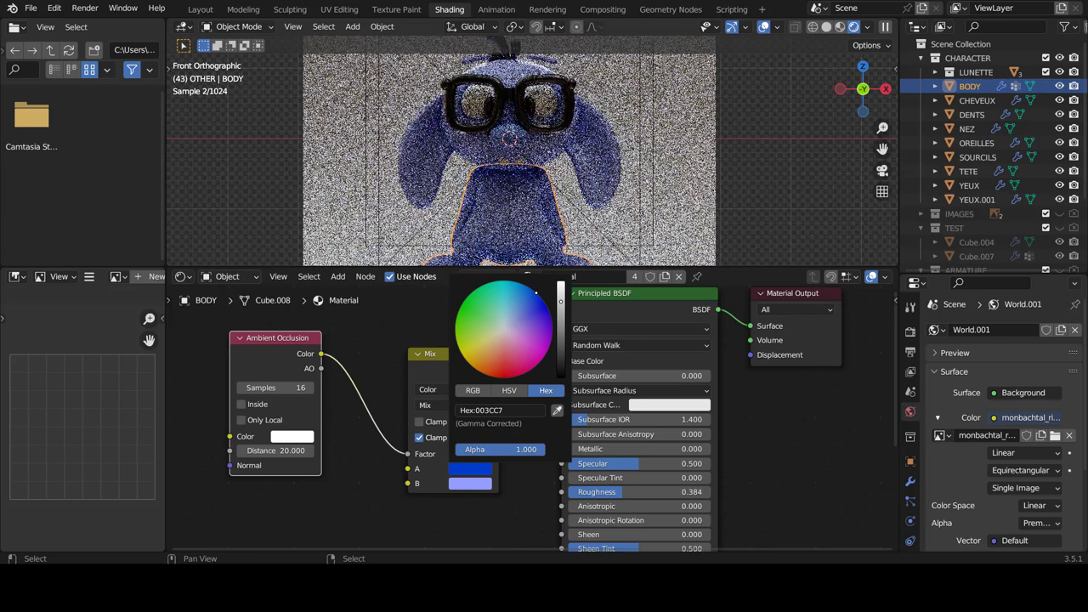
left_click(578, 217)
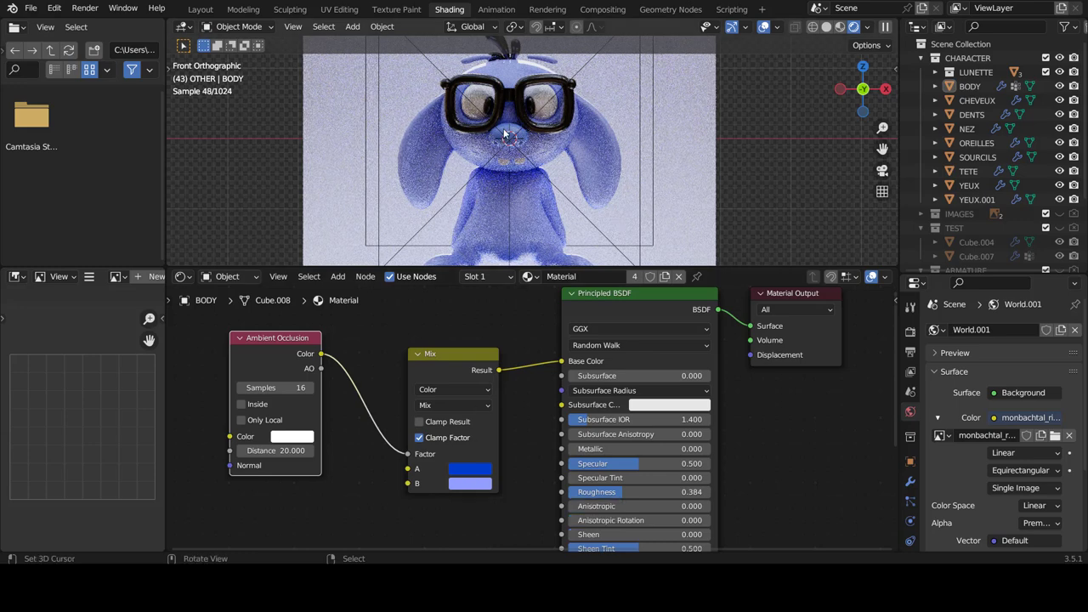
Step: Try a lighter blue on the body Mix node's B colour, then undo the change
left_click(539, 213)
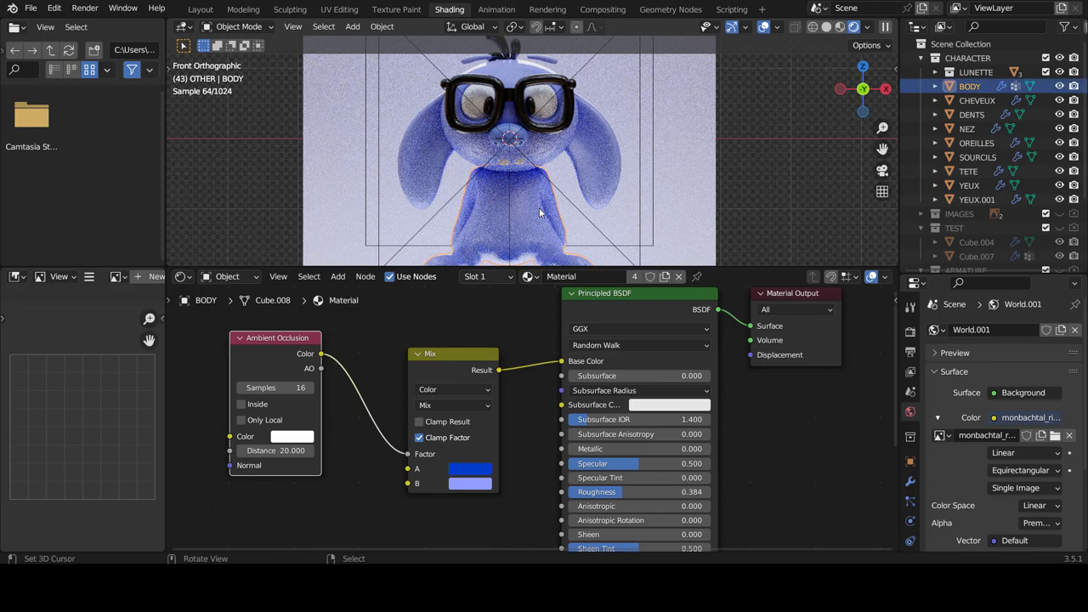
left_click(481, 483)
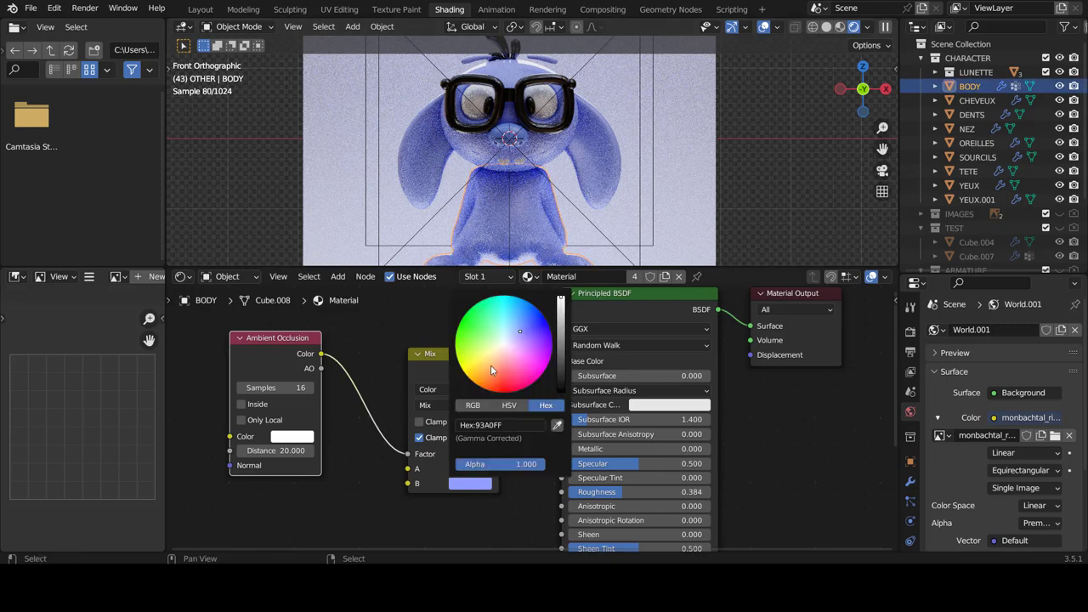
left_click(524, 332)
left_click_drag(523, 332, 519, 320)
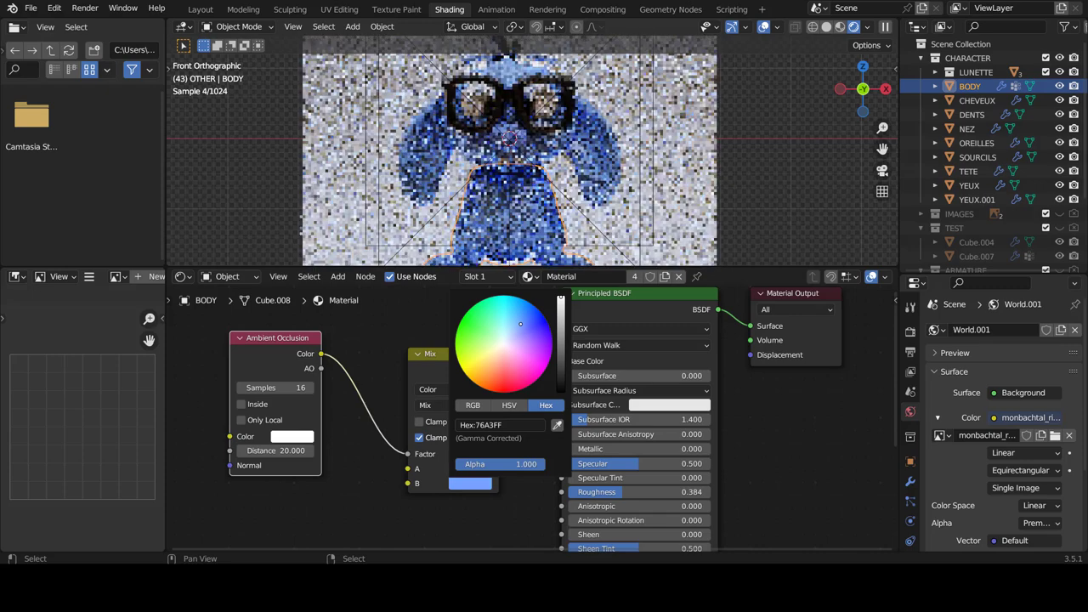
left_click_drag(519, 320, 523, 339)
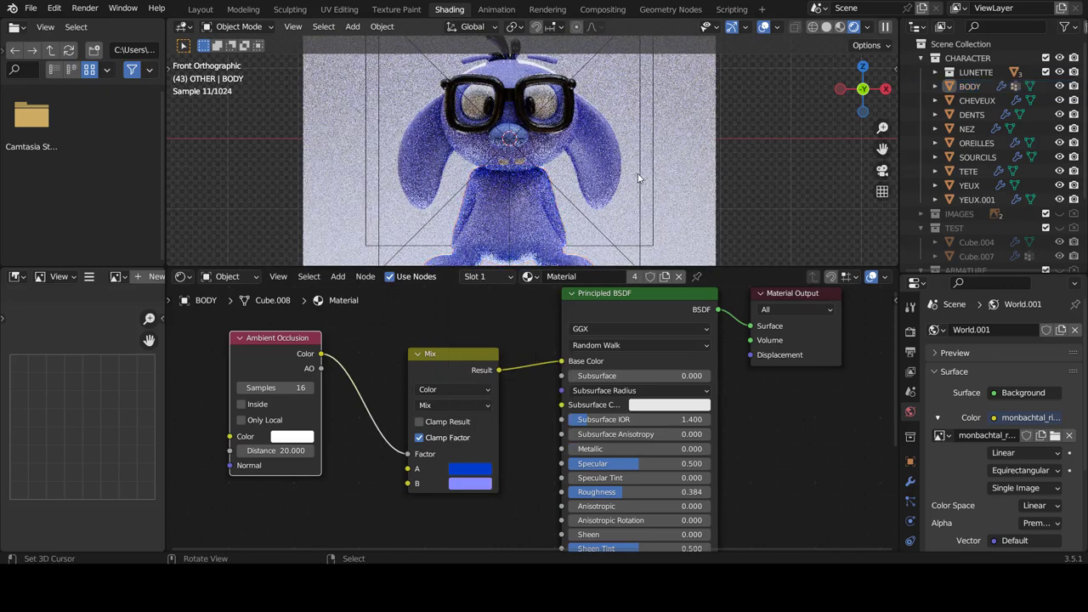
key("ctrl+z")
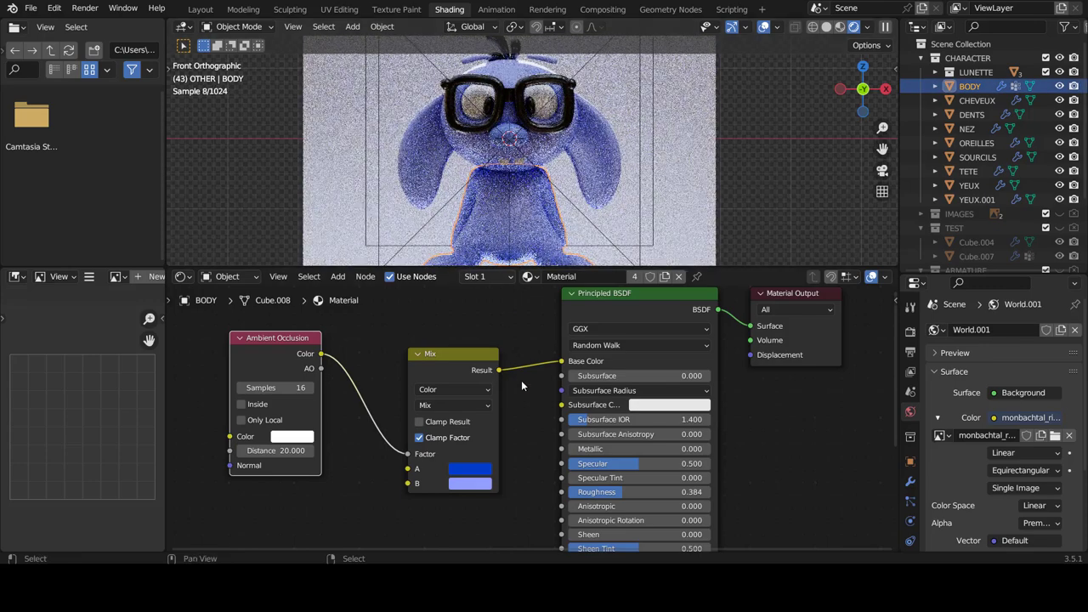
Step: Set the Mix node's A colour to lighter blue 4B6DC7 and save tuto2-final.blend
left_click(478, 472)
left_click(525, 307)
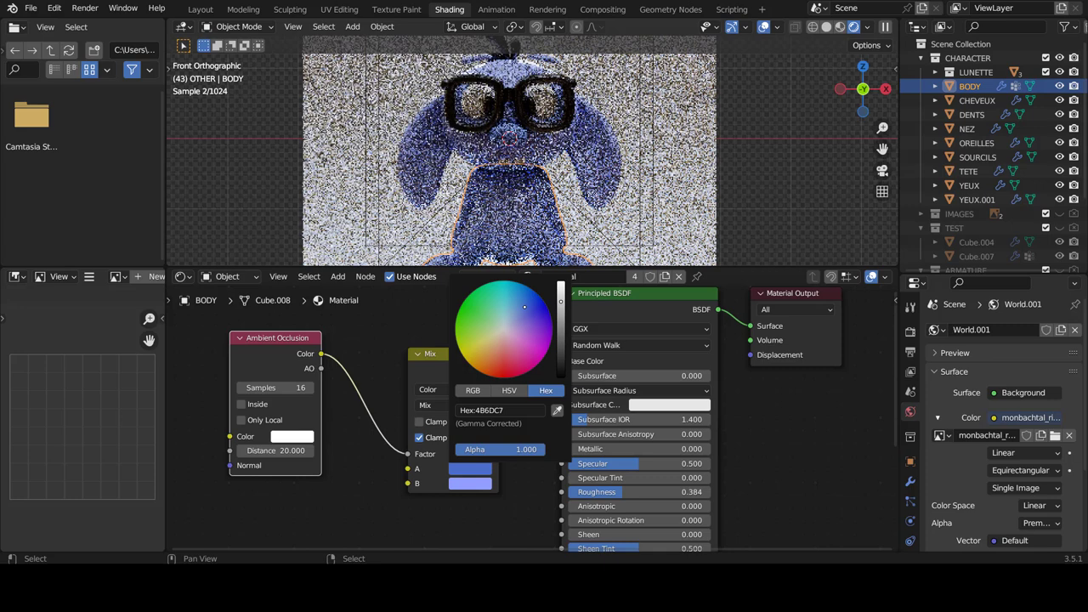
left_click(605, 162)
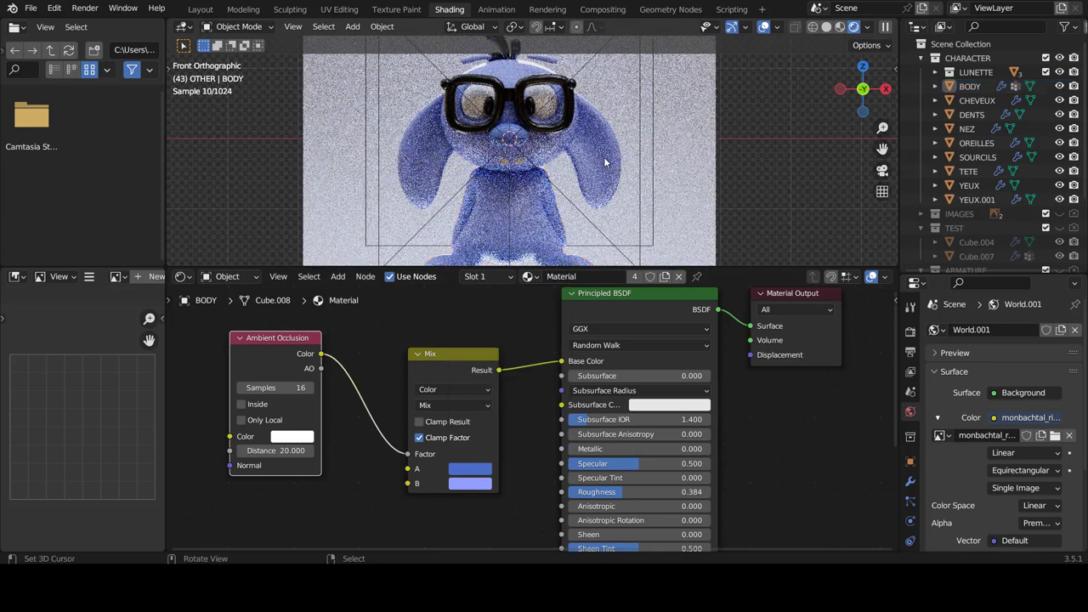
key("ctrl+s")
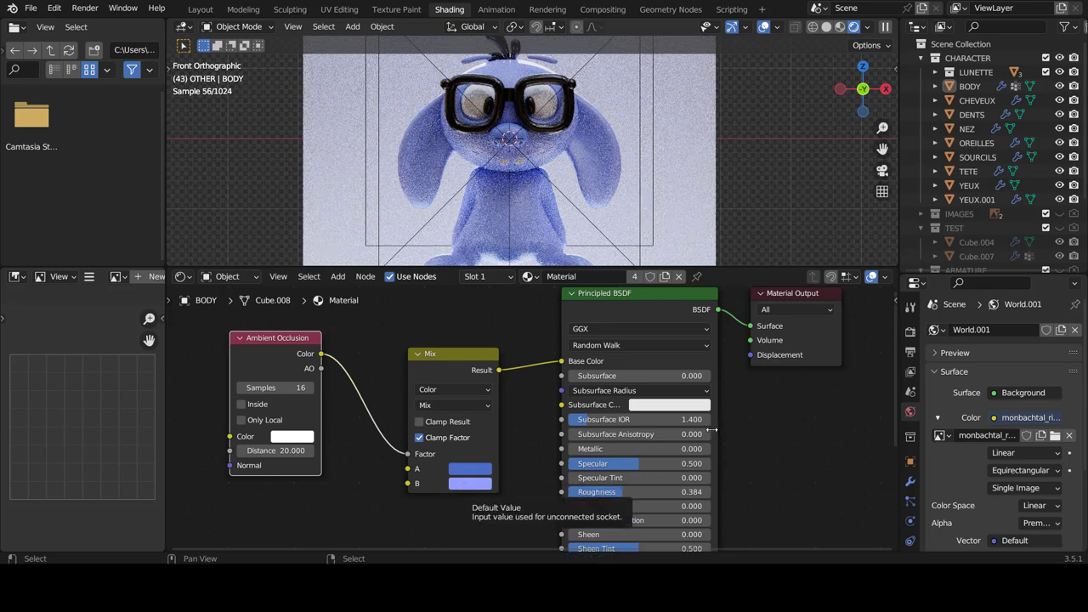
Step: Assign the existing white material to the teeth object DENTS, then deselect it
left_click(516, 163)
left_click(502, 277)
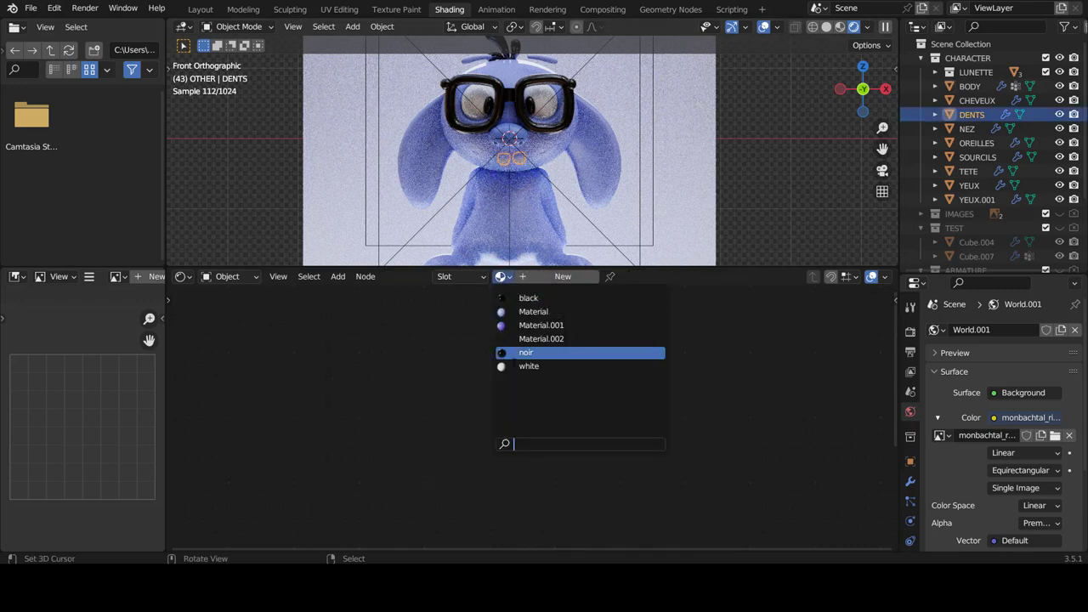
left_click(528, 365)
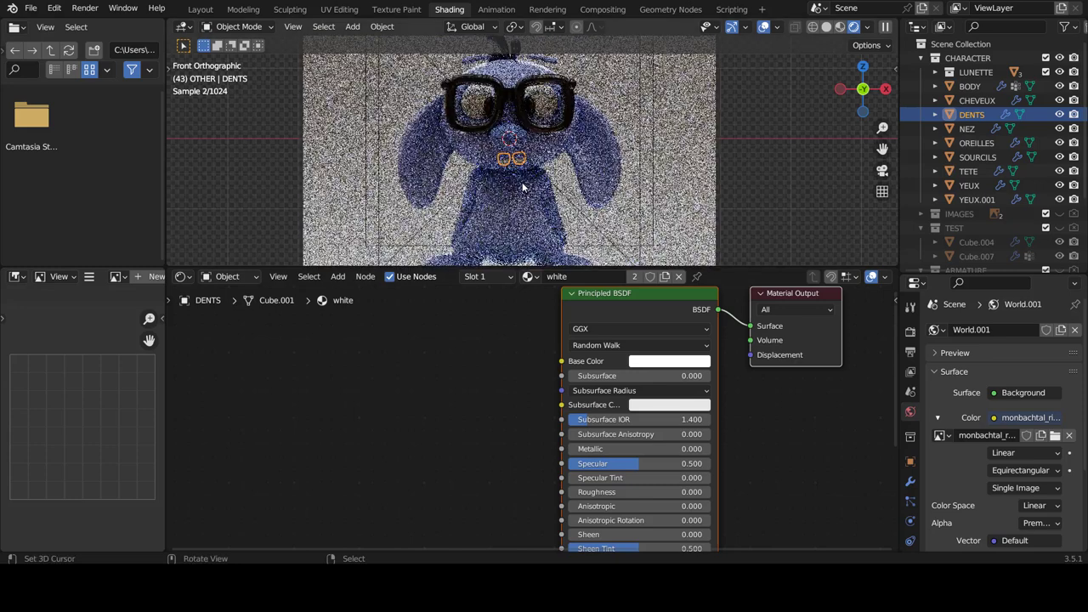
key("alt+a")
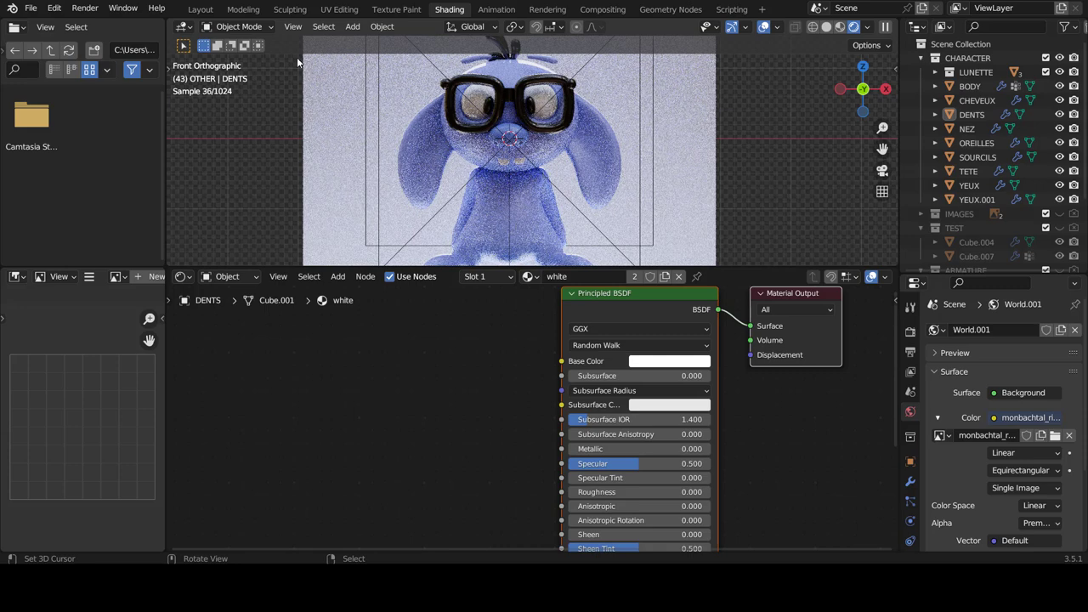
Step: In Layout, view the bunny through the scene camera with Rendered shading, zoomed in
left_click(207, 12)
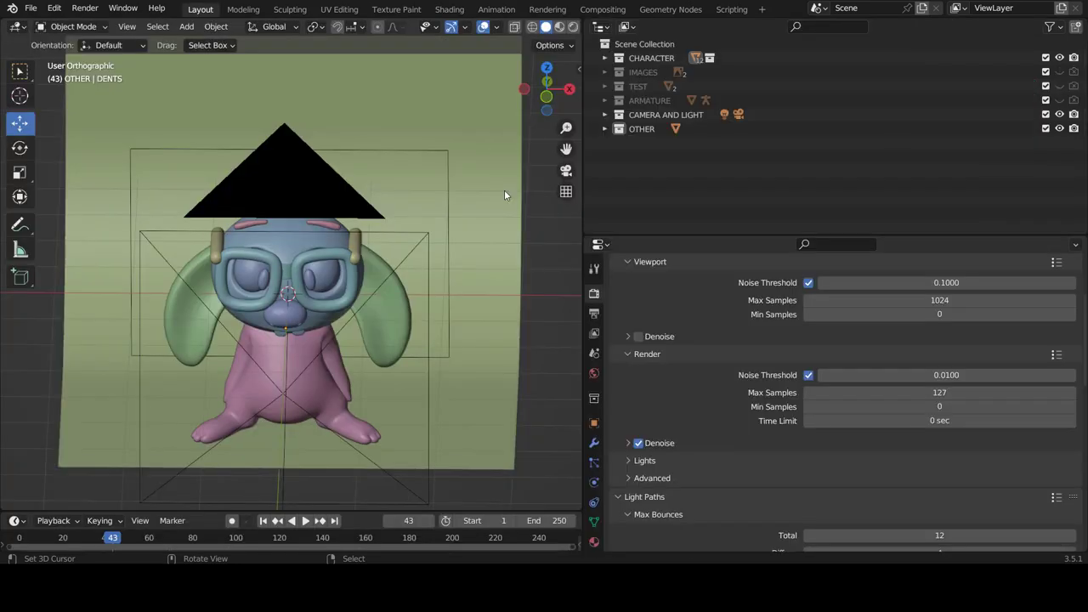
left_click(572, 26)
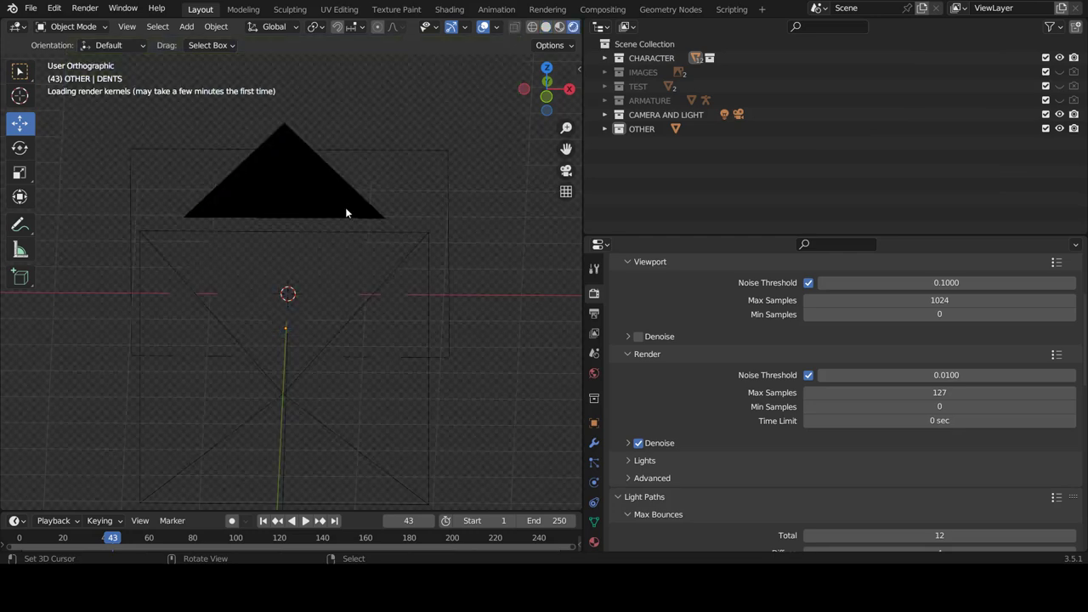
key("KP_0")
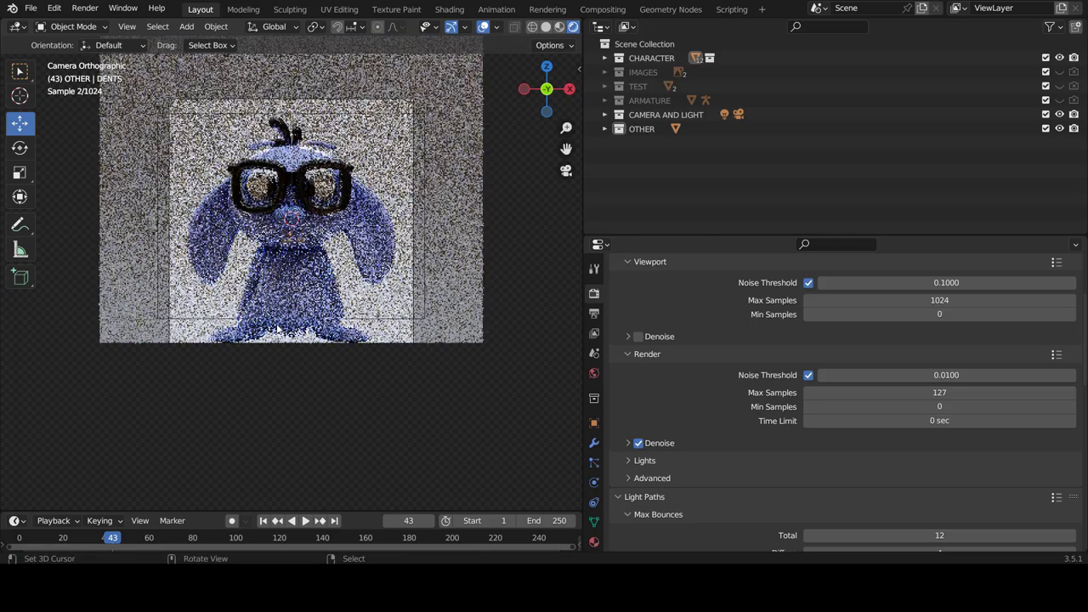
scroll(276, 329, "up", 3)
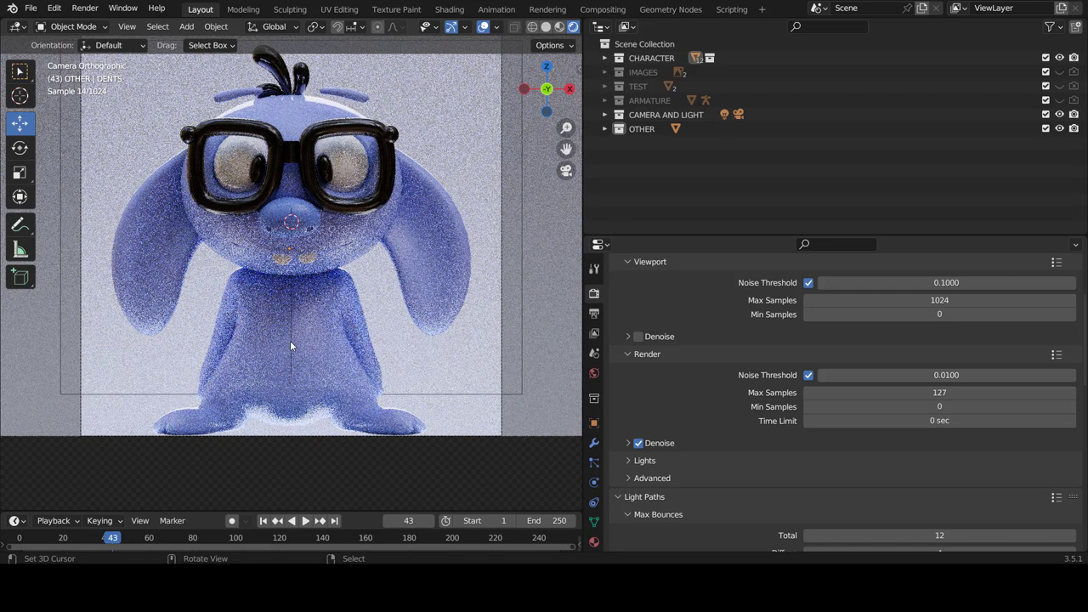
Step: In Edit Mode, scale YEUX.001 up by 1.375, then down about 0.81, and return to Object Mode
left_click(328, 173)
key("Tab")
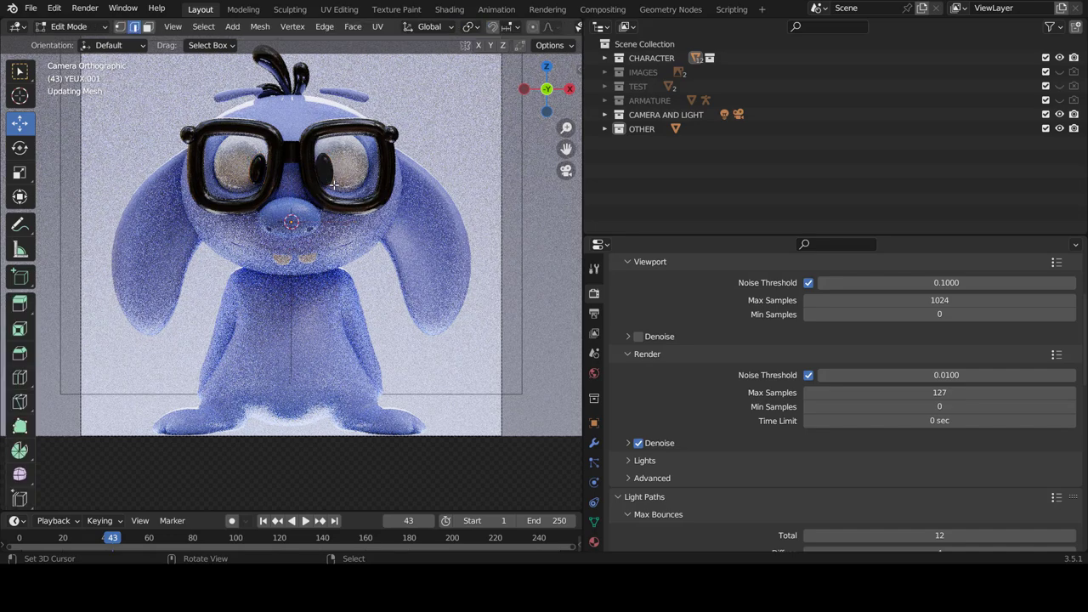
key("s")
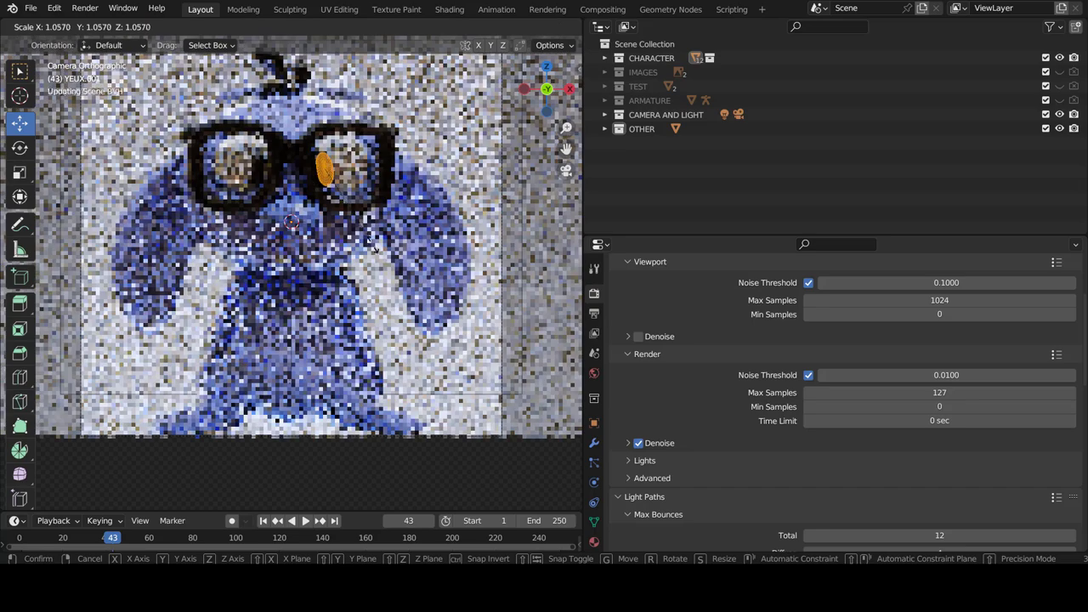
left_click(439, 391)
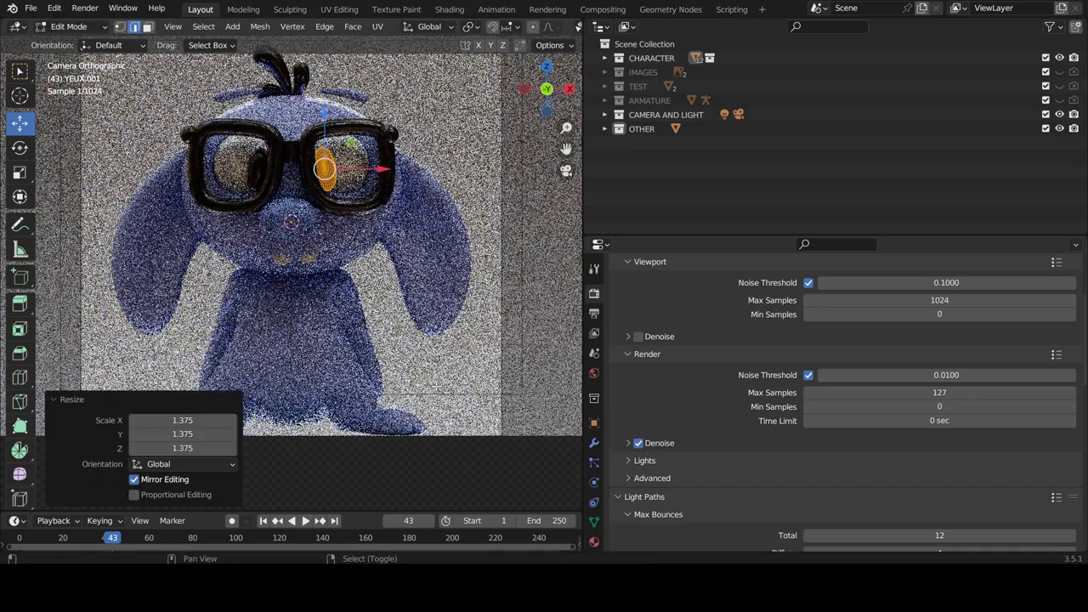
key("s")
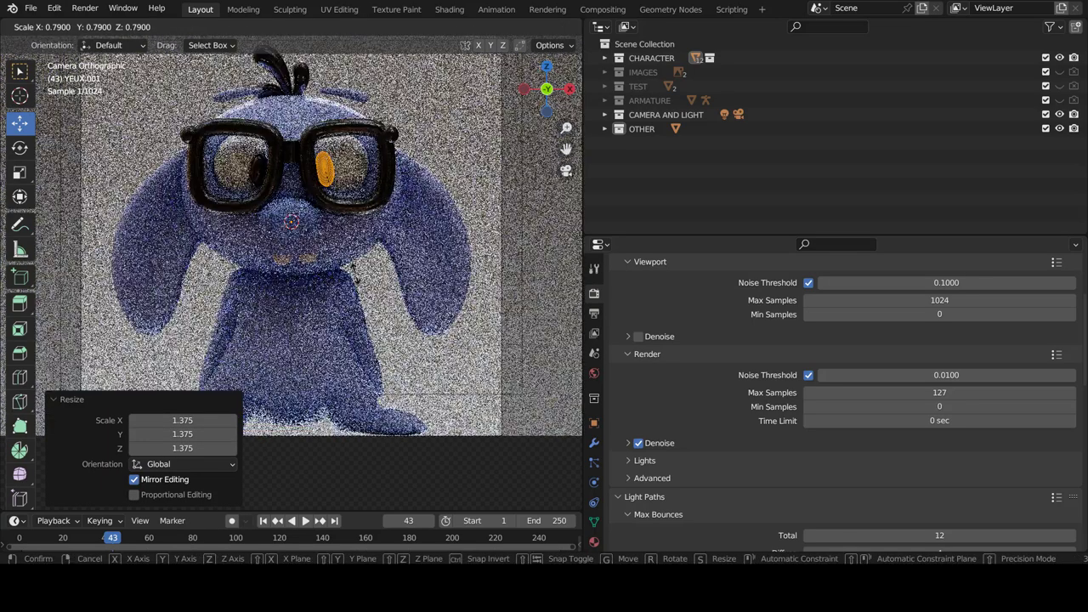
left_click(354, 275)
key("Tab")
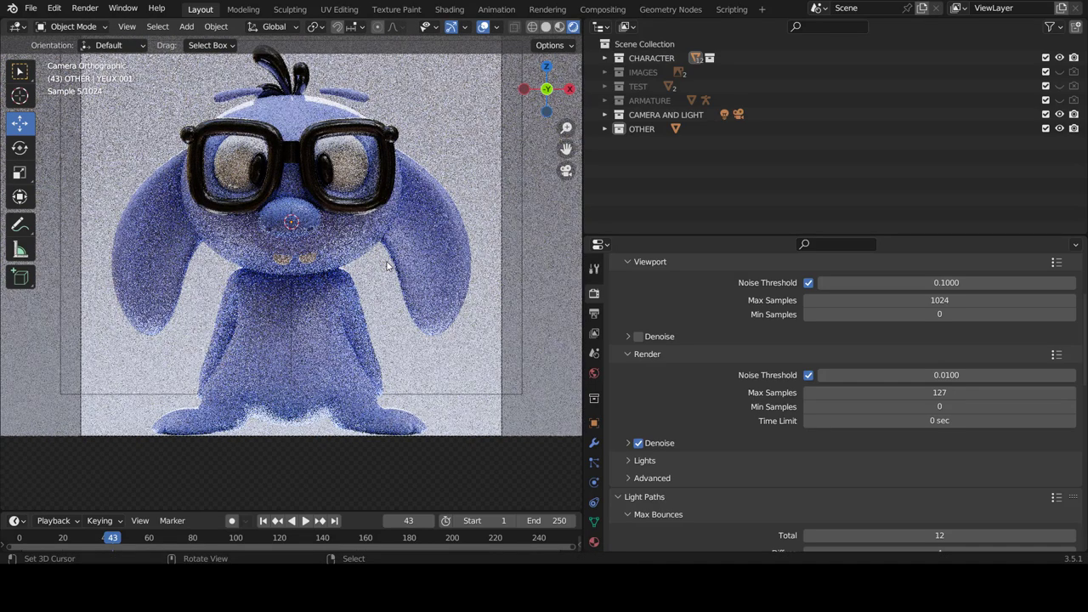
Step: Assign the nose's existing blue Material.002 to the background Plane
left_click(452, 129)
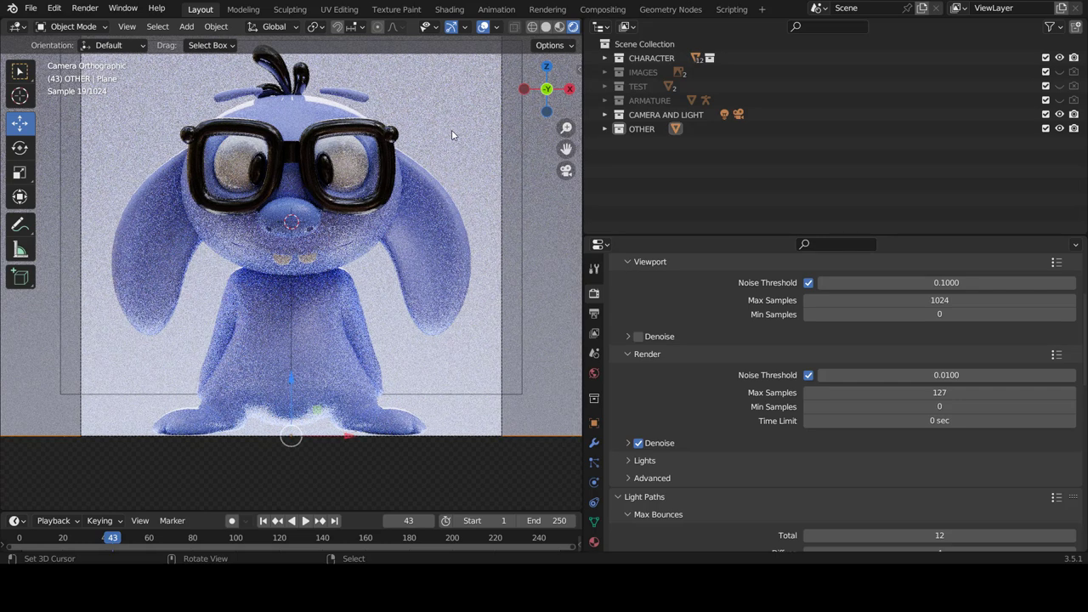
left_click(594, 541)
left_click(618, 350)
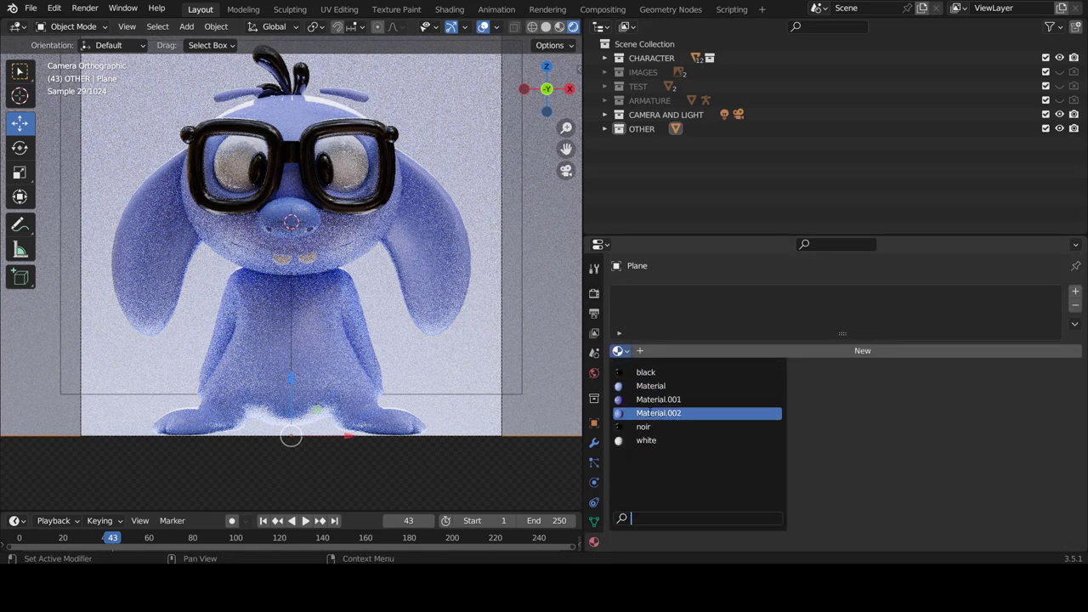
left_click(659, 413)
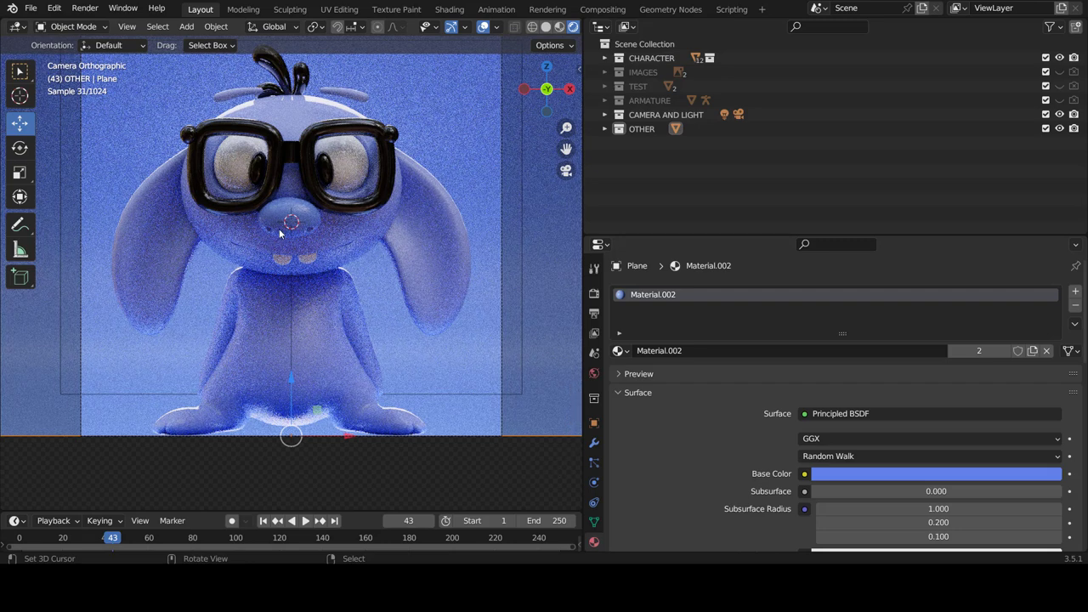
Step: Change the nose material's base colour to the deeper blue 4873E7, then select the bunny's body
left_click(305, 215)
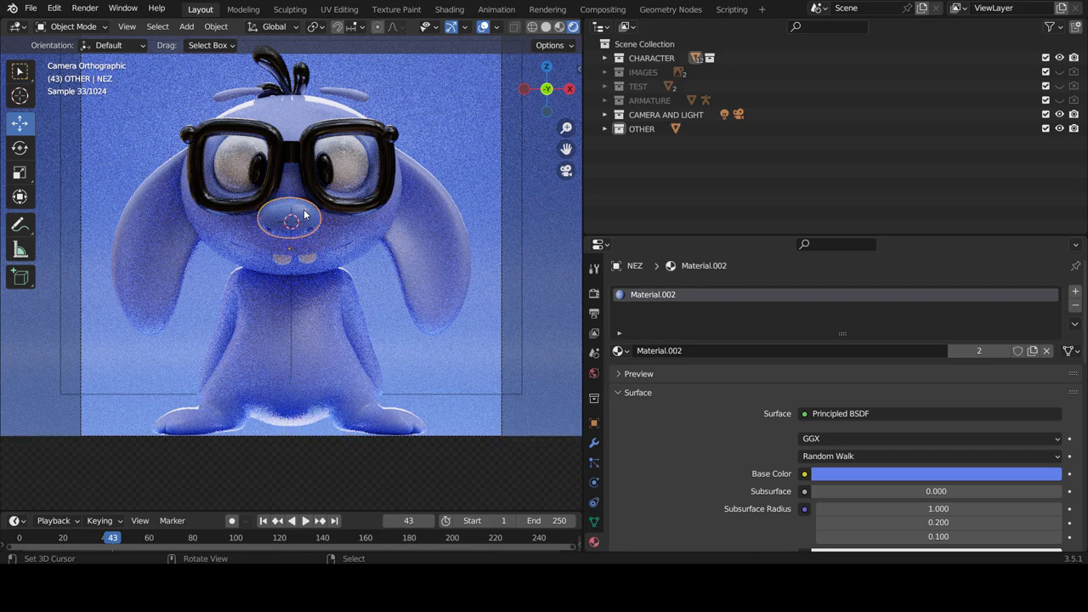
left_click(882, 474)
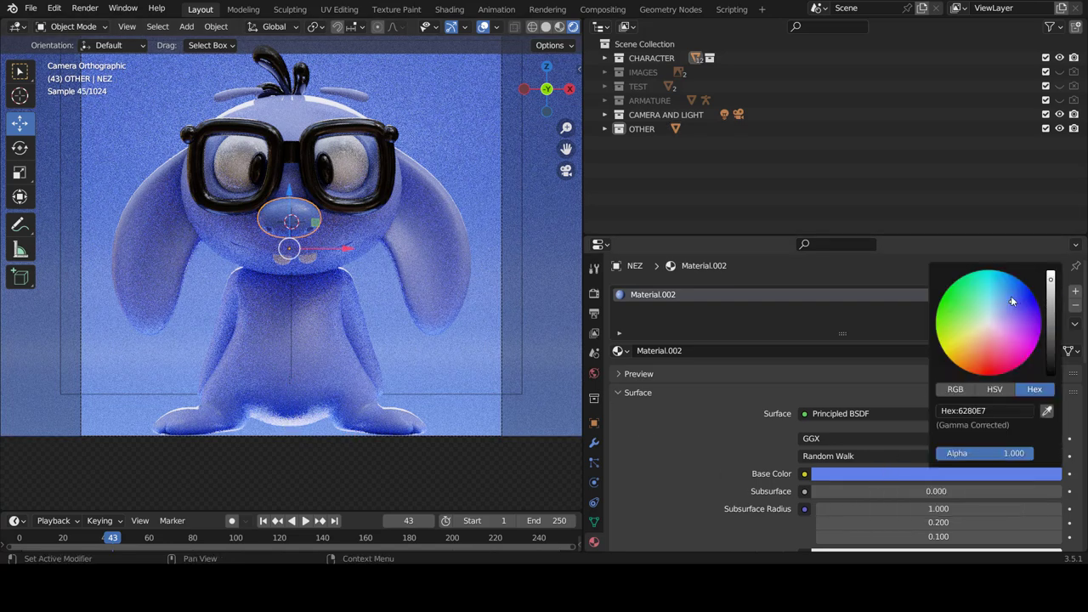
left_click(1012, 297)
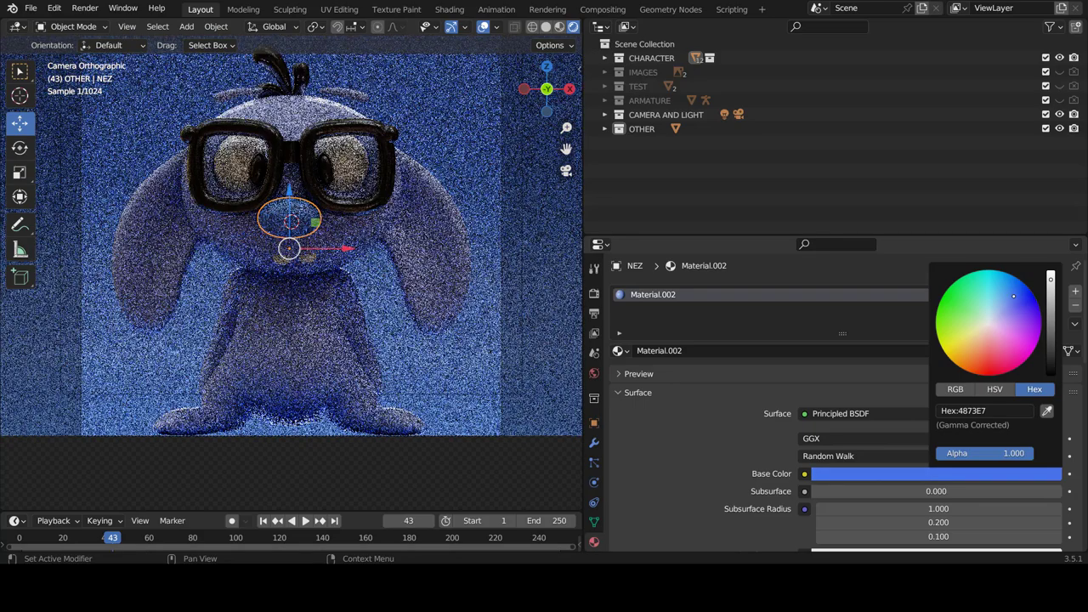
left_click(436, 312)
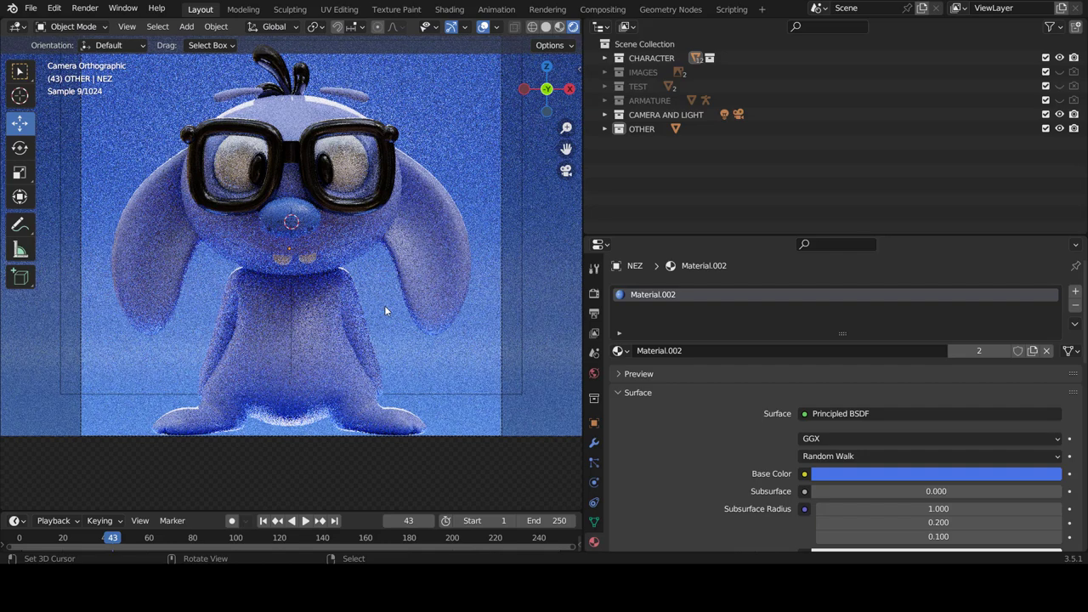
key("ctrl+z")
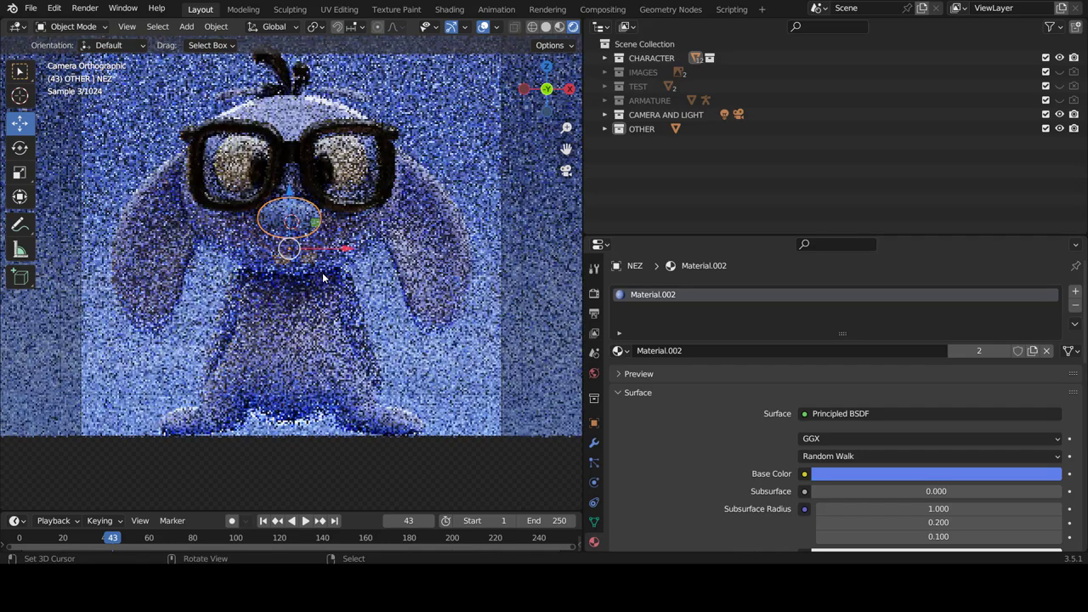
key("ctrl+shift+z")
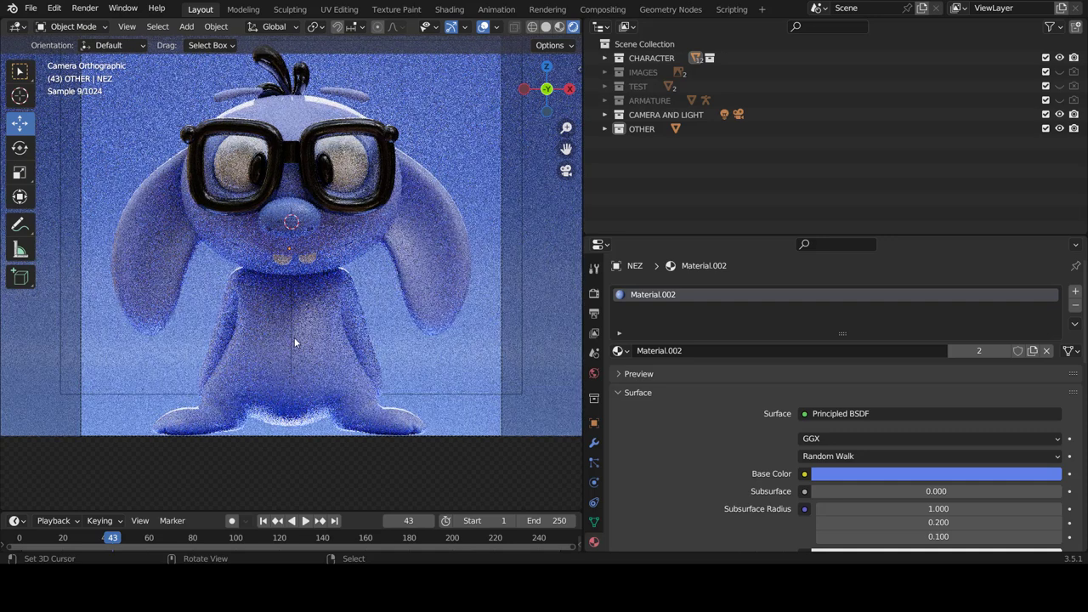
left_click(327, 346)
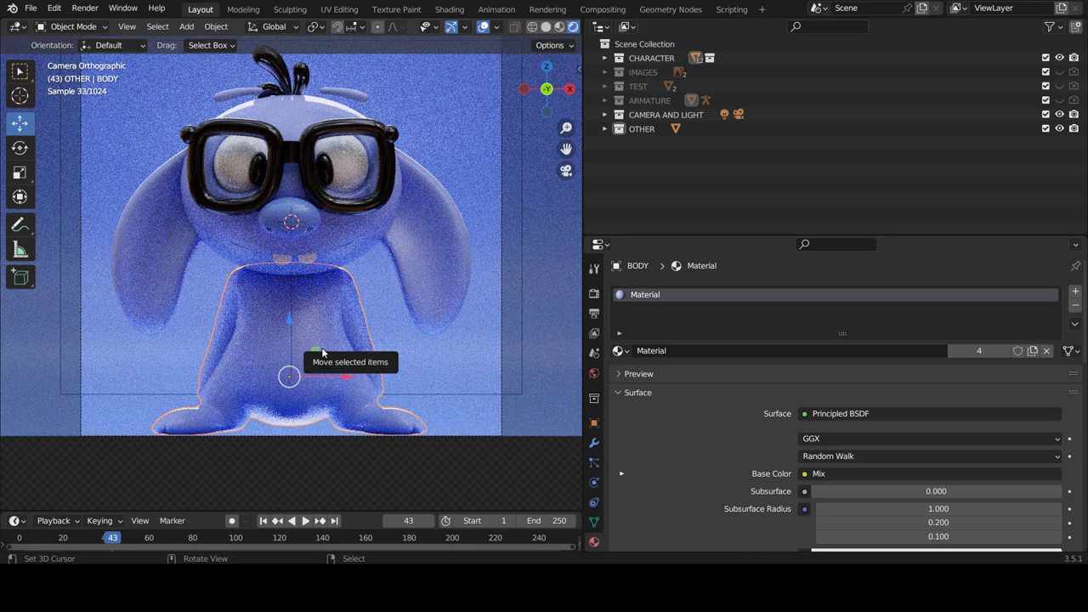
key("alt+a")
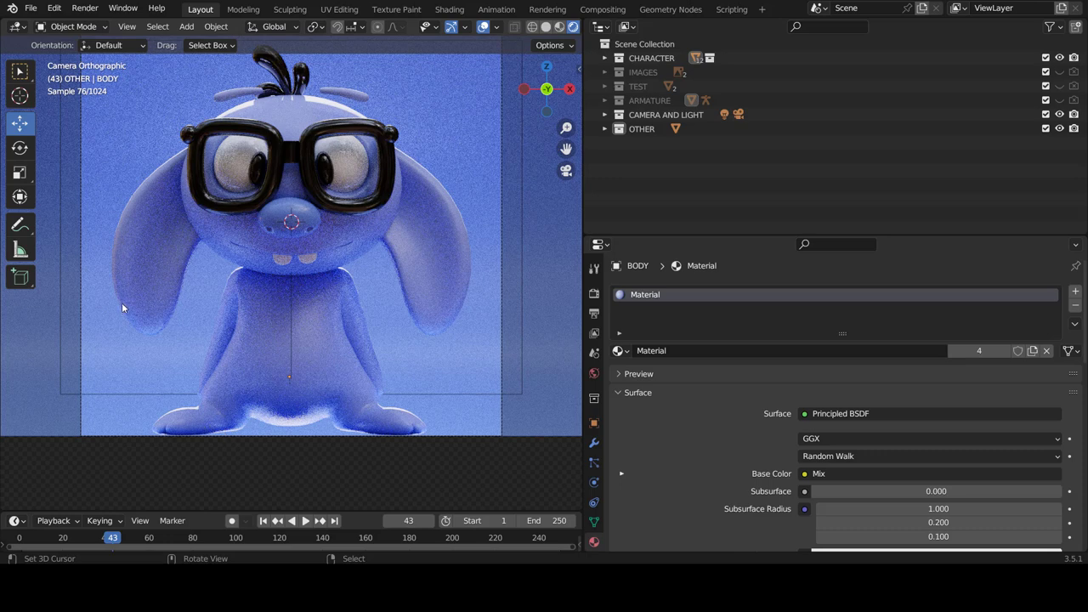
Step: Open the Render menu to start the final Cycles render
left_click(87, 9)
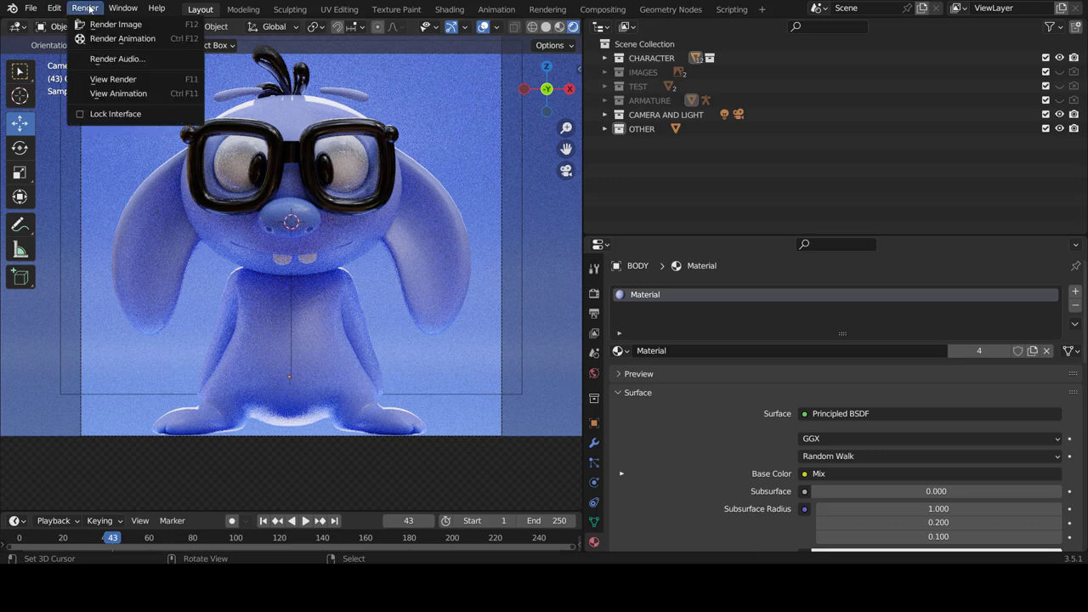